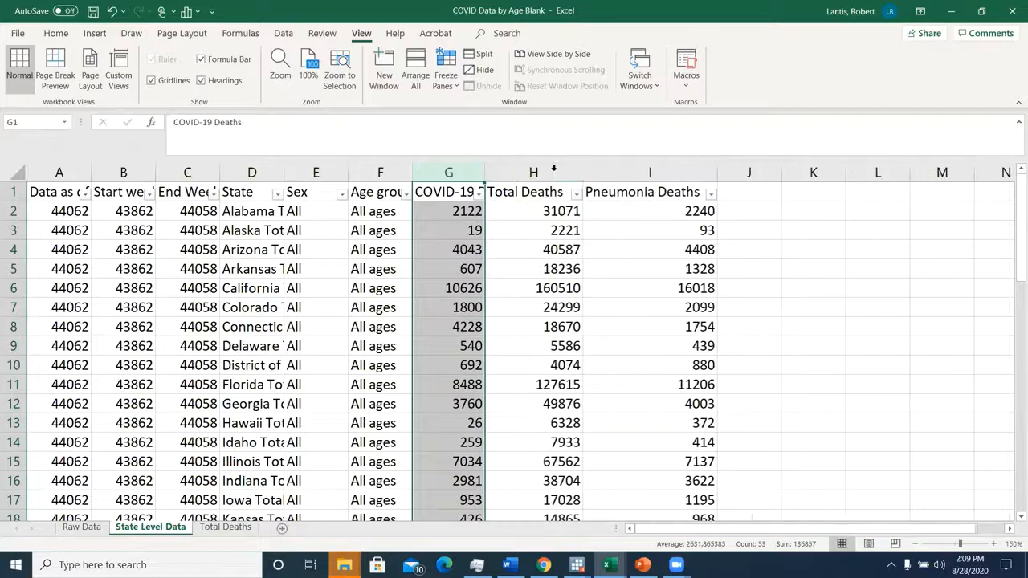
Step: Auto-fit the width of column G so the full COVID-19 Deaths header fits
{"action": "double_click", "coordinate": [485, 172]}
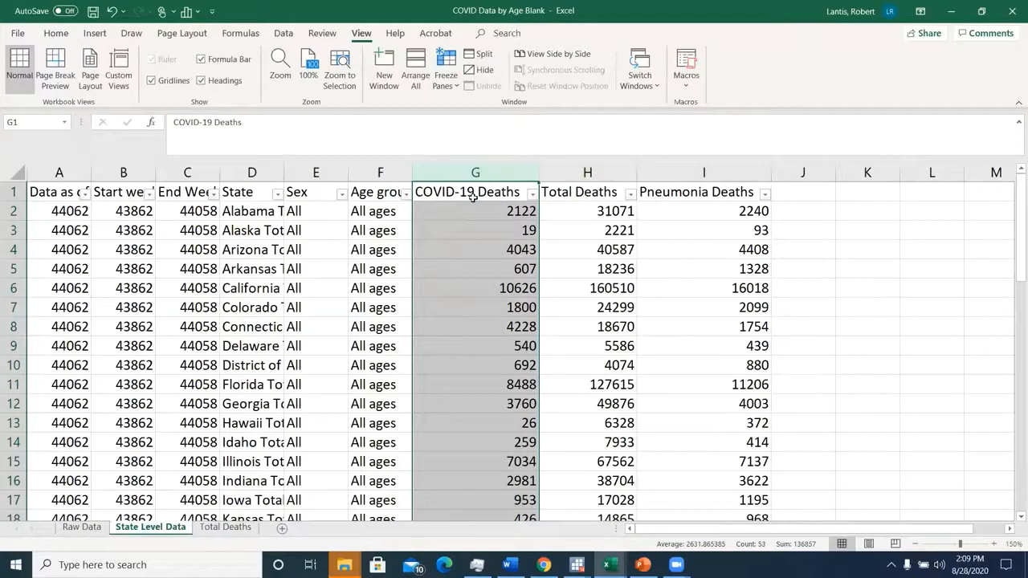
{"action": "left_click", "coordinate": [431, 198]}
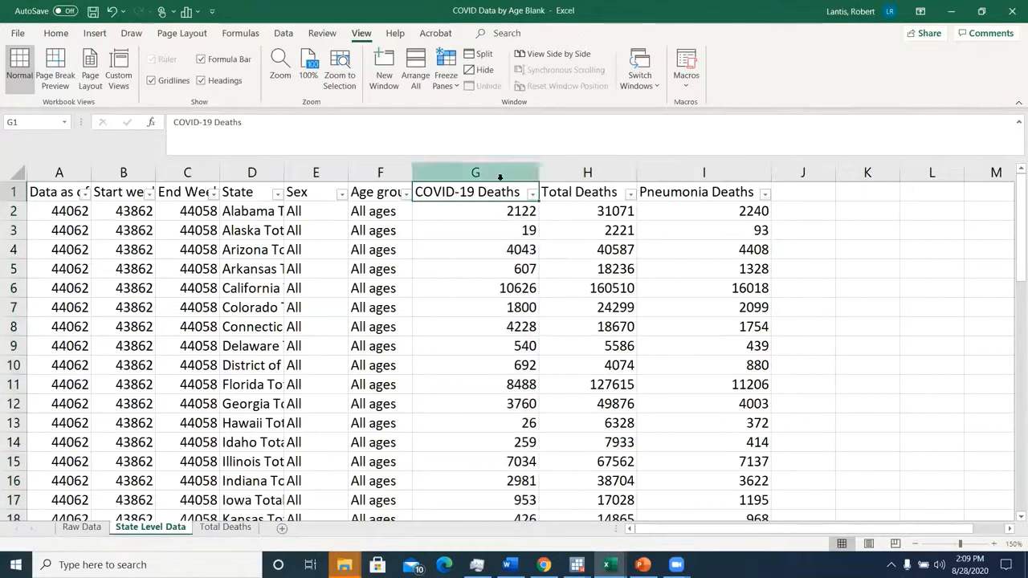
{"action": "left_click", "coordinate": [675, 193]}
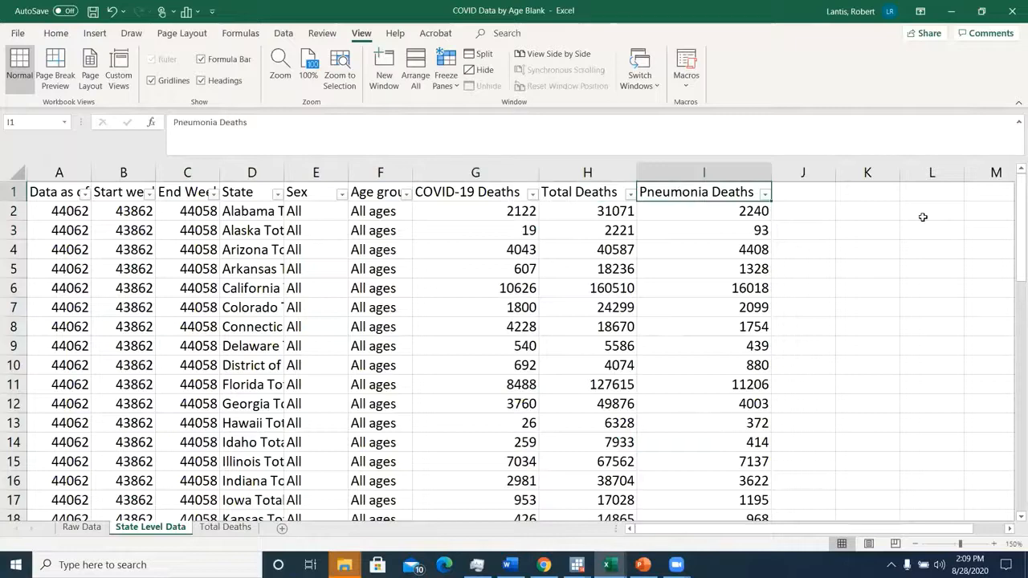
Step: Select the whole state-level data table starting at A1 and toggle its header filters off and on again
{"action": "key", "text": "Left"}
{"action": "key", "text": "Left"}
{"action": "key", "text": "Left"}
{"action": "key", "text": "Left"}
{"action": "key", "text": "Left"}
{"action": "key", "text": "Left"}
{"action": "key", "text": "Left"}
{"action": "key", "text": "Left"}
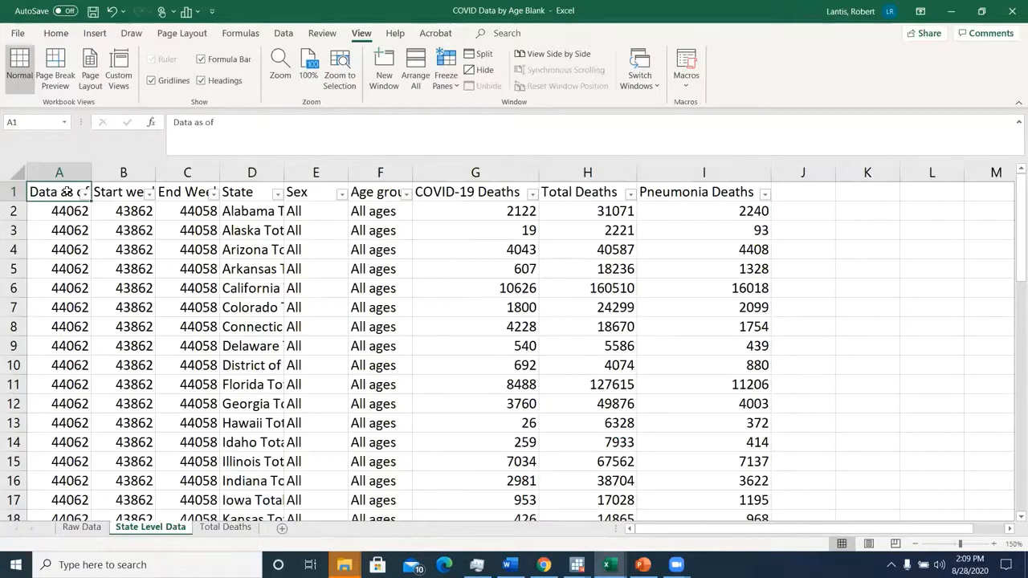
{"action": "key", "text": "ctrl+shift+Right"}
{"action": "key", "text": "ctrl+shift+Down"}
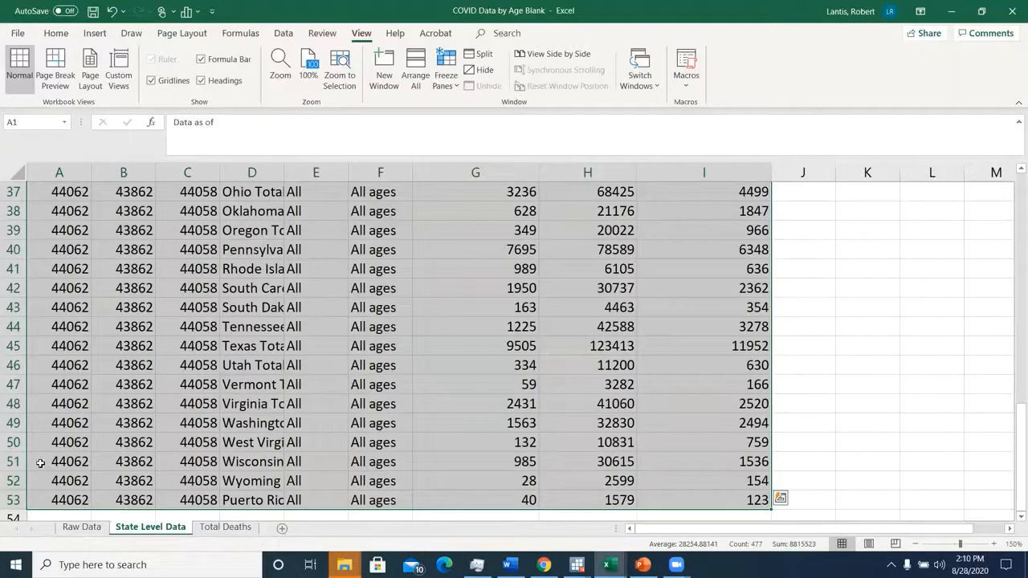
{"action": "left_click", "coordinate": [287, 34]}
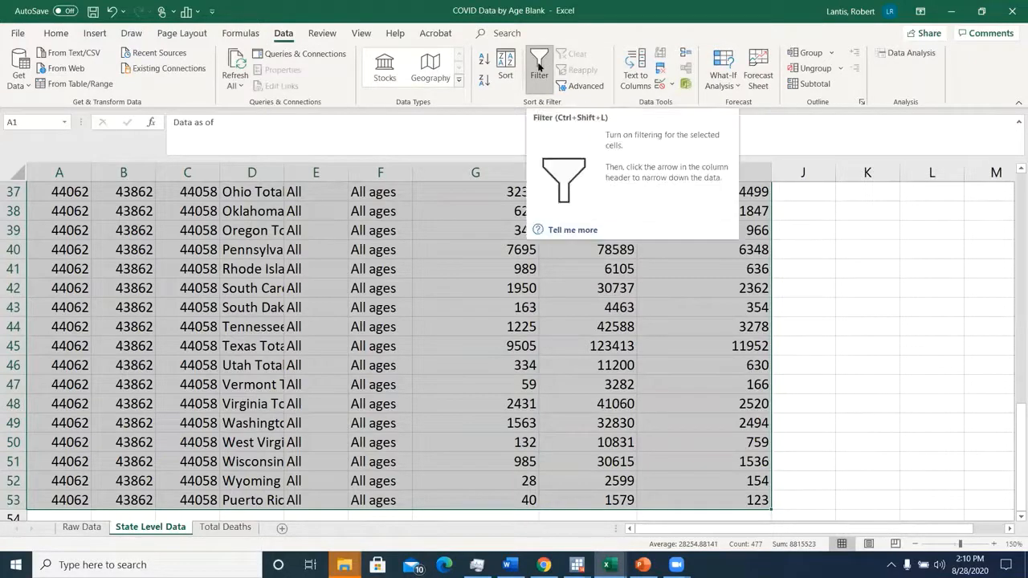
{"action": "scroll", "coordinate": [489, 311], "scroll_direction": "up", "scroll_amount": 12}
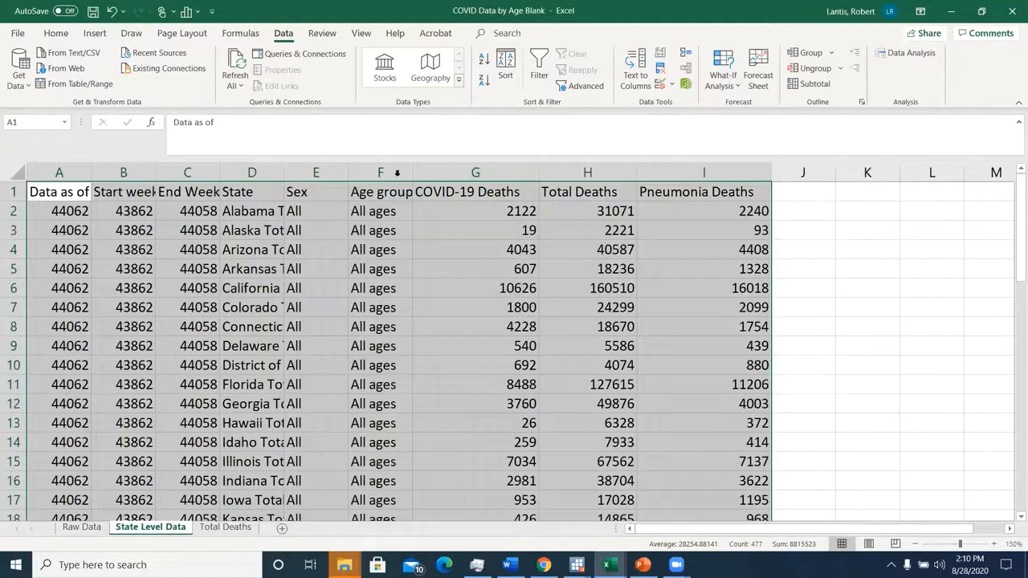
{"action": "left_click", "coordinate": [540, 59]}
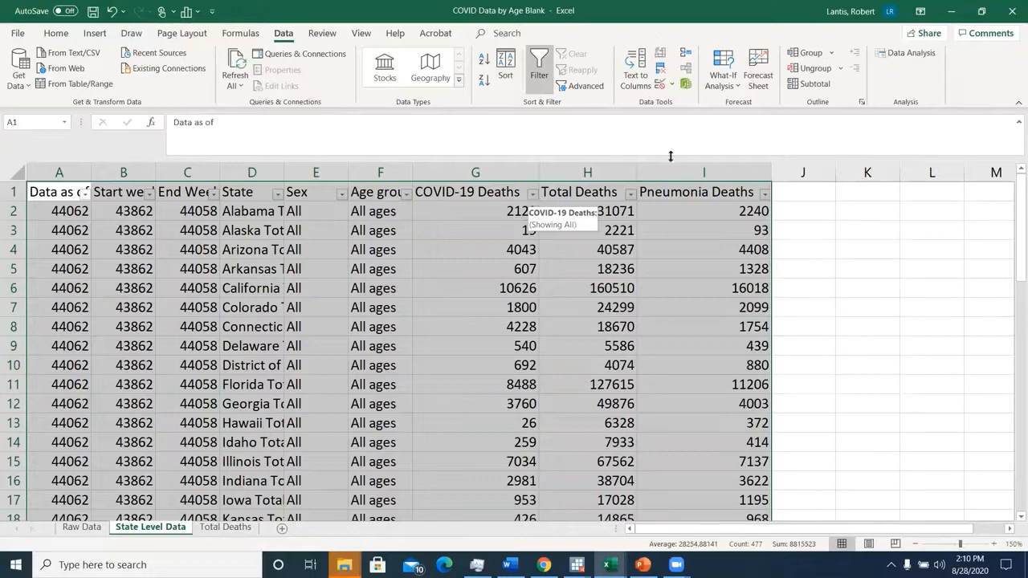
Step: Examine the sort and filter options of the COVID-19 Deaths and State columns, and highlight the California record across A6:I6
{"action": "left_click", "coordinate": [518, 286]}
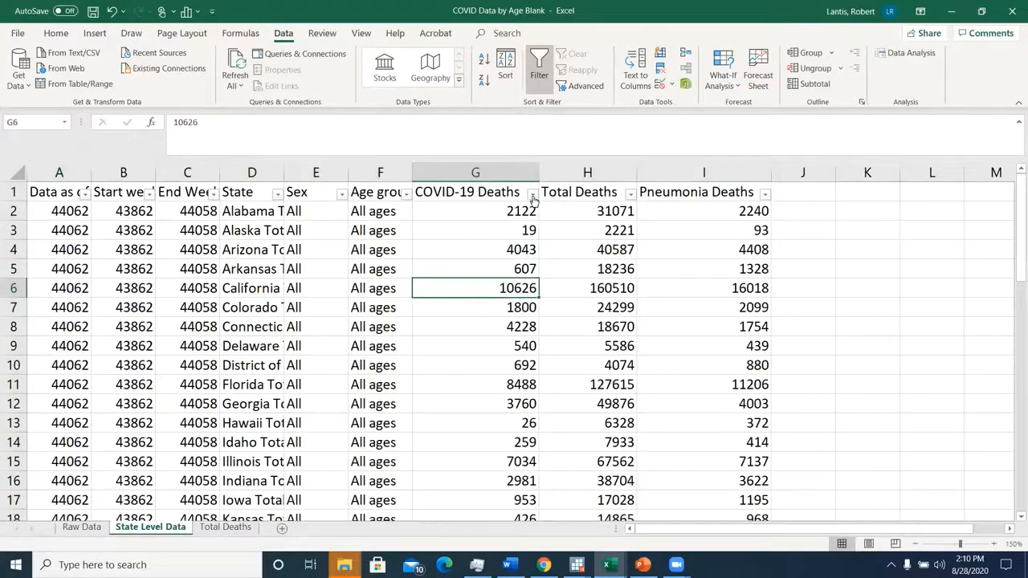
{"action": "left_click", "coordinate": [532, 194]}
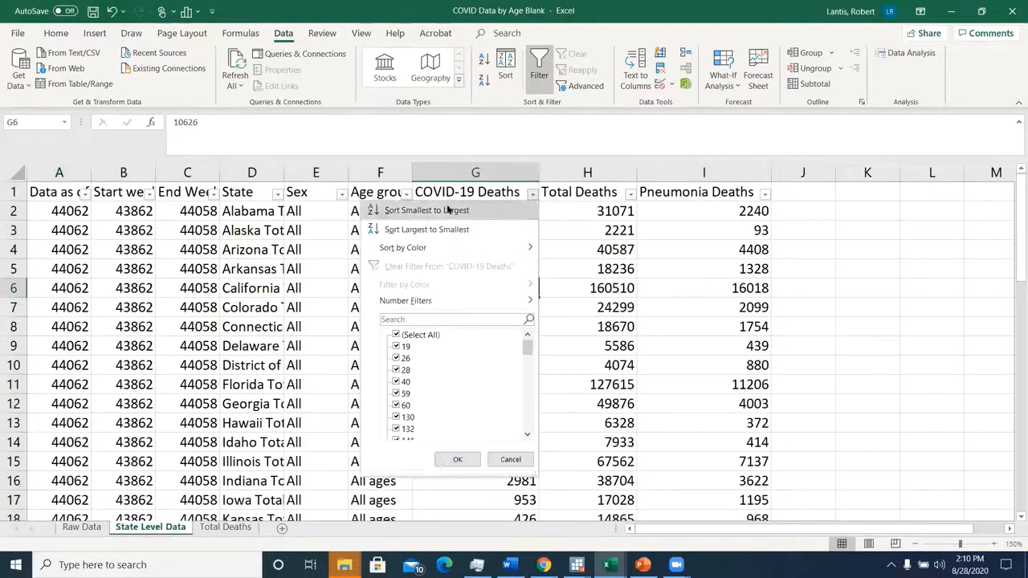
{"action": "left_click", "coordinate": [457, 458]}
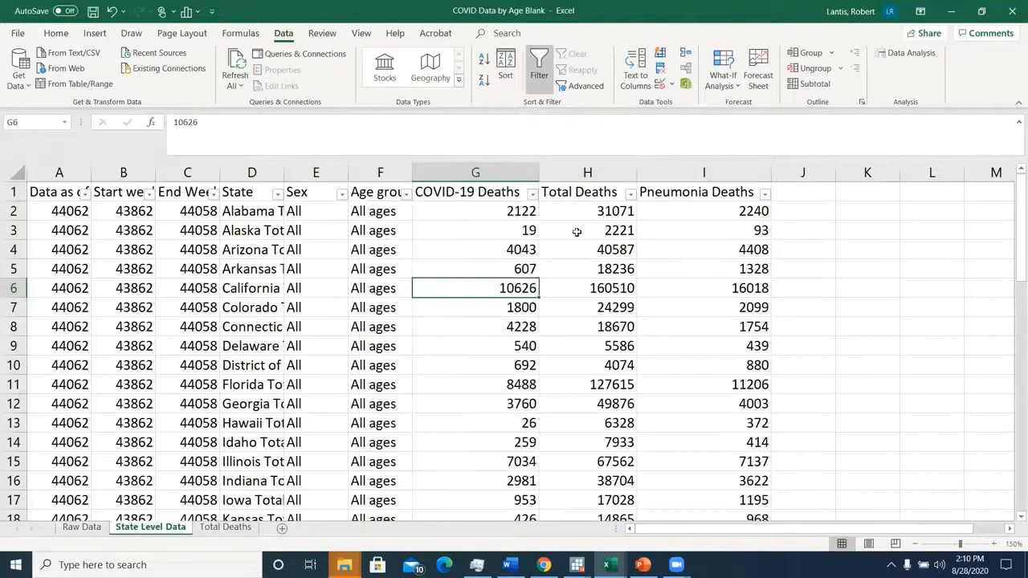
{"action": "left_click", "coordinate": [276, 192]}
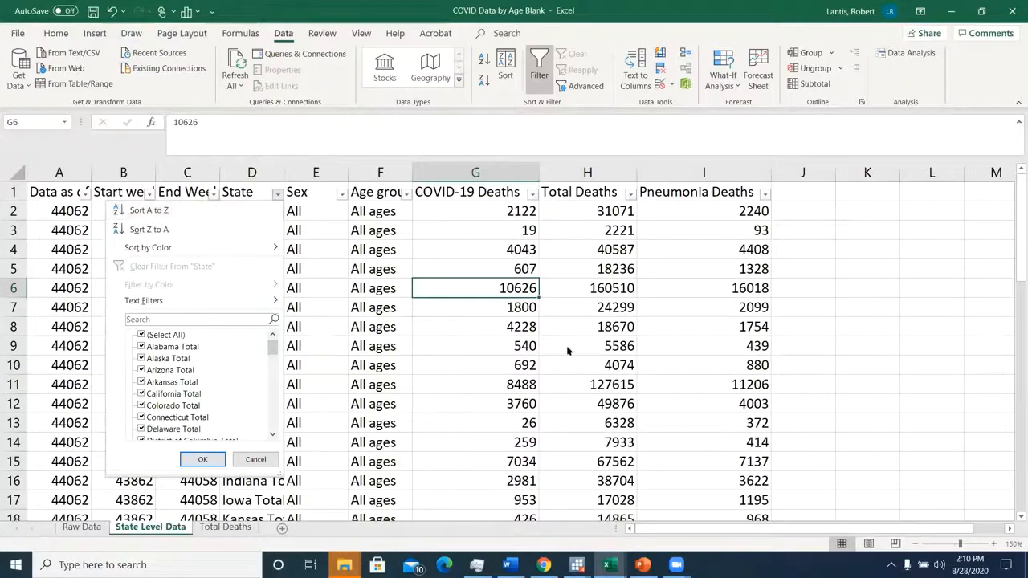
{"action": "left_click", "coordinate": [194, 210]}
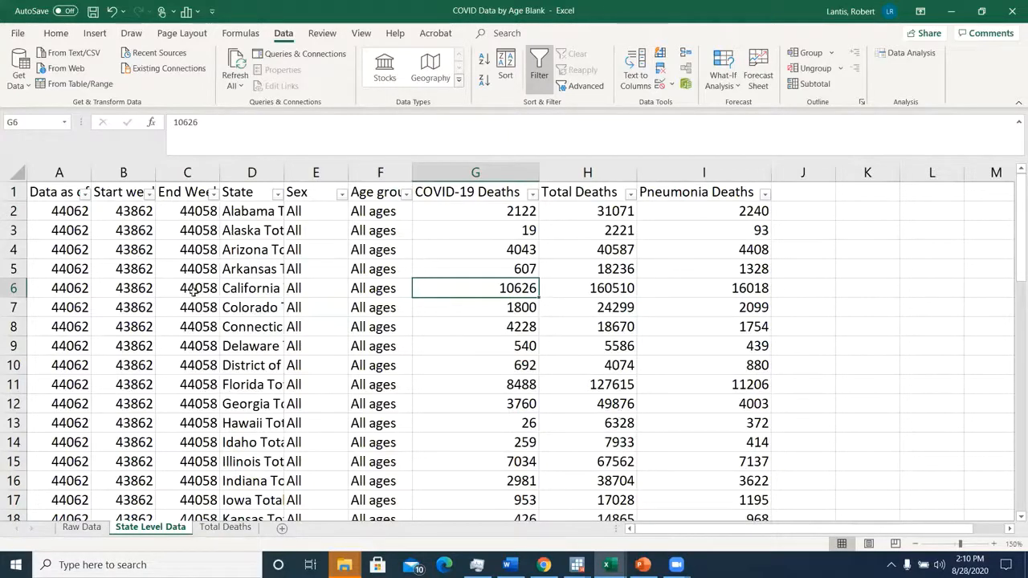
{"action": "left_click_drag", "start_coordinate": [66, 294], "coordinate": [759, 289]}
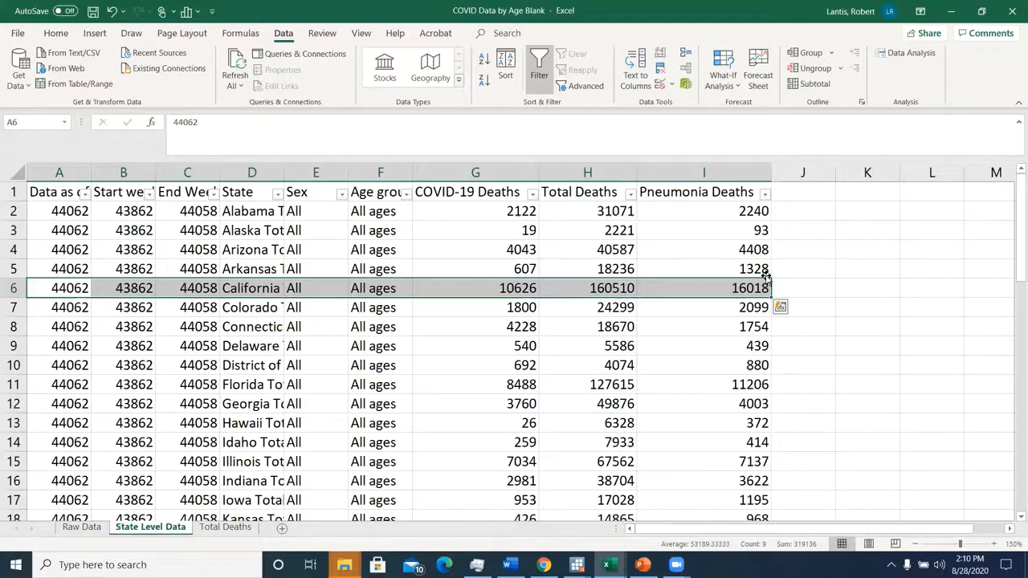
Step: Enter the labels Maximum, Minimum and # of Bins in cells K1 to K3 and slightly widen column K
{"action": "left_click", "coordinate": [1011, 531]}
{"action": "left_click", "coordinate": [1010, 531]}
{"action": "left_click", "coordinate": [1010, 530]}
{"action": "left_click", "coordinate": [1009, 530]}
{"action": "left_click", "coordinate": [1010, 530]}
{"action": "left_click", "coordinate": [1010, 530]}
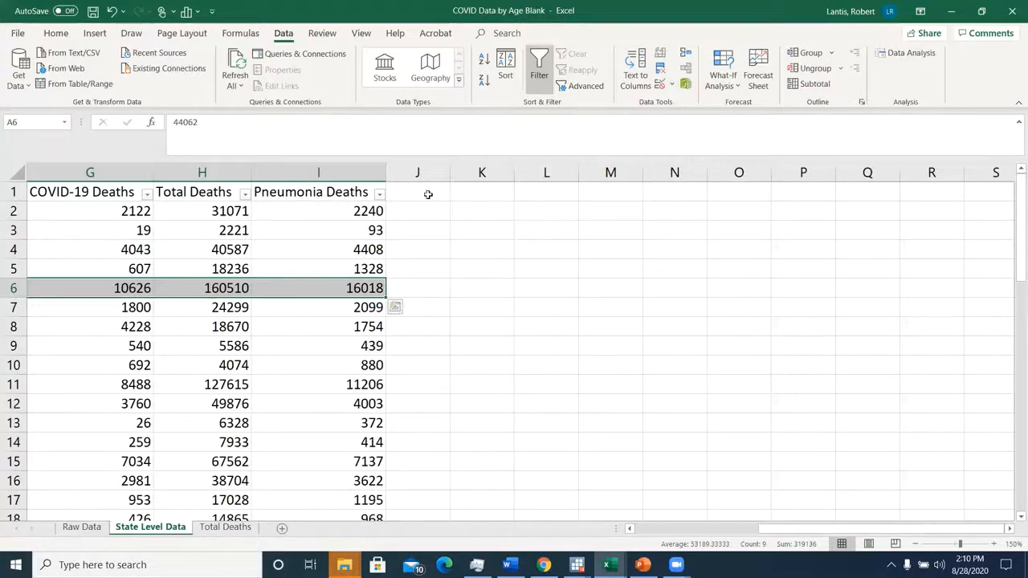
{"action": "left_click", "coordinate": [501, 197]}
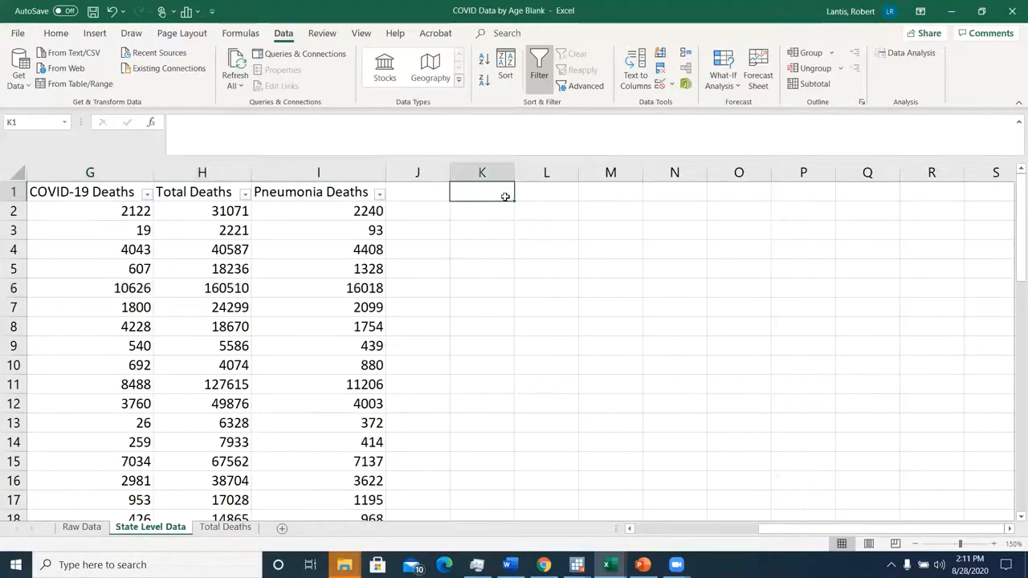
{"action": "type", "text": "Maximum"}
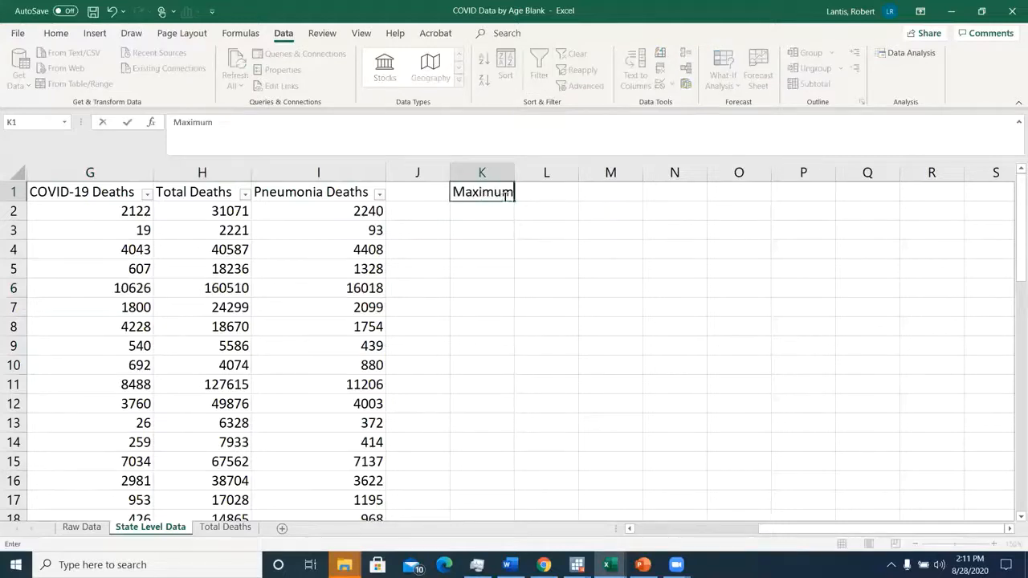
{"action": "key", "text": "Return"}
{"action": "type", "text": "Mim"}
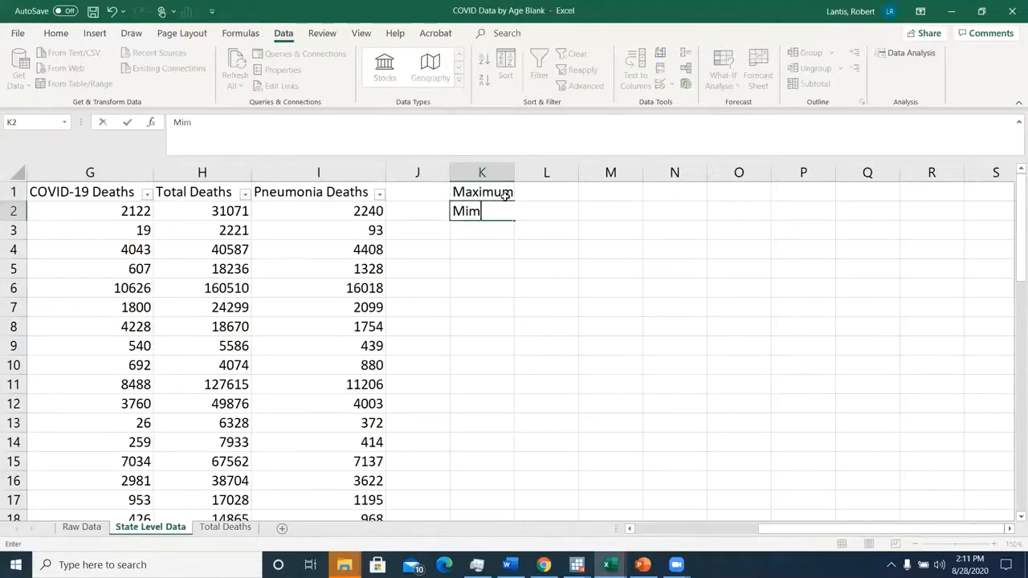
{"action": "key", "text": "BackSpace"}
{"action": "type", "text": "nimum"}
{"action": "key", "text": "Return"}
{"action": "key", "text": "Right"}
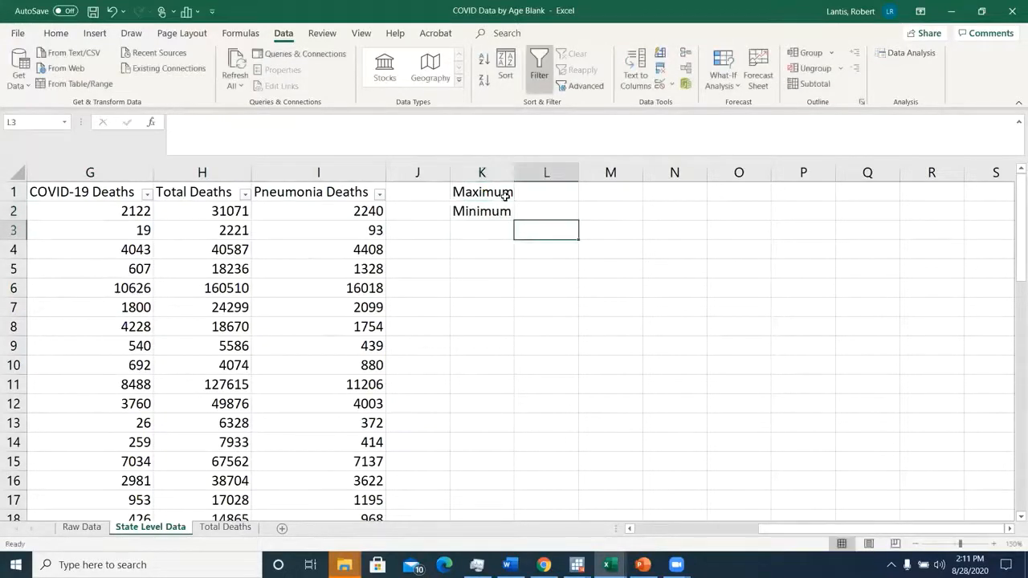
{"action": "key", "text": "Left"}
{"action": "type", "text": "# of "}
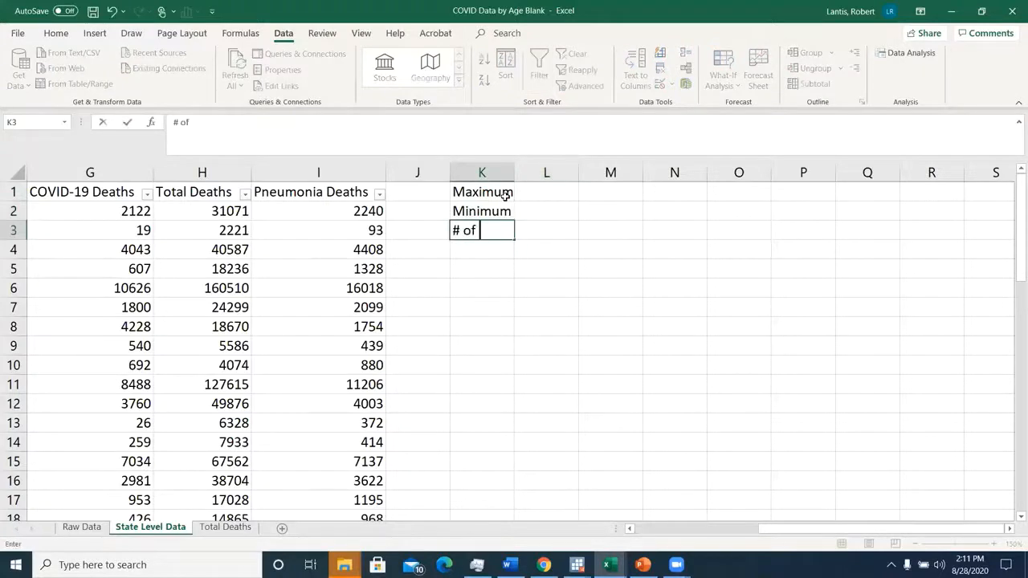
{"action": "type", "text": "Bins"}
{"action": "key", "text": "Return"}
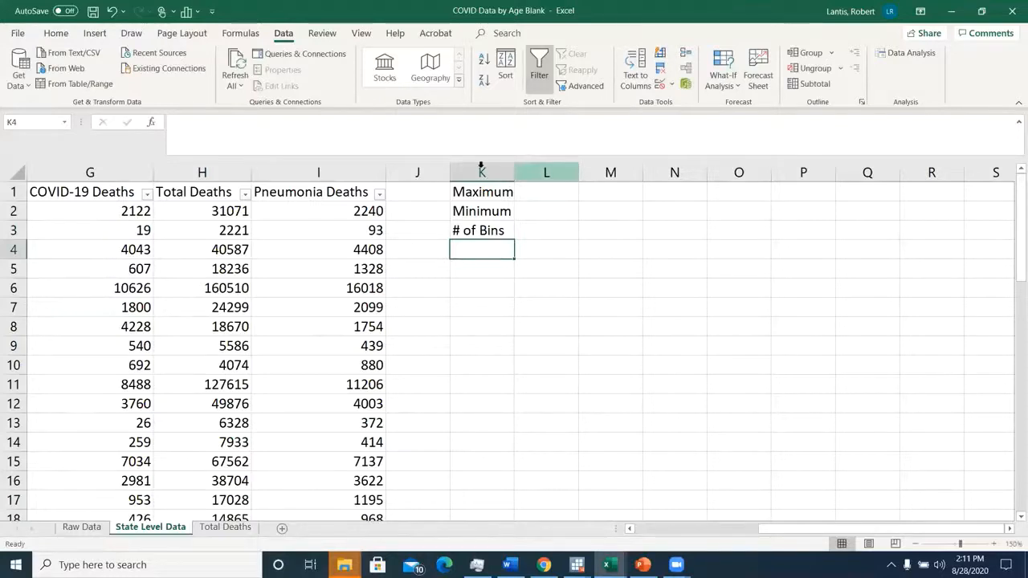
{"action": "left_click_drag", "start_coordinate": [516, 174], "coordinate": [519, 175]}
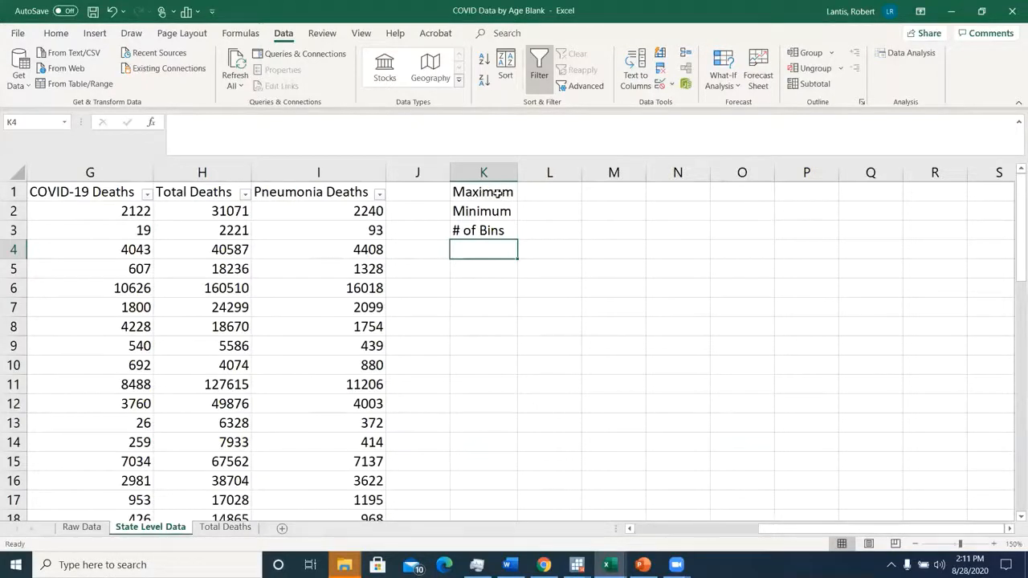
Step: Set the number of bins to 6 in cell L3
{"action": "left_click", "coordinate": [572, 192]}
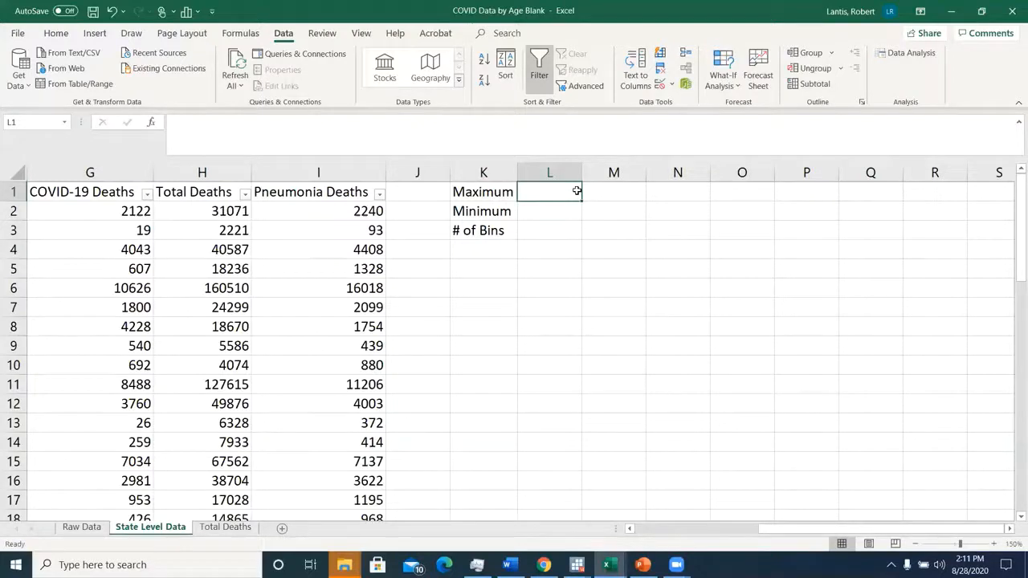
{"action": "key", "text": "Down"}
{"action": "key", "text": "Down"}
{"action": "type", "text": "6"}
{"action": "left_click", "coordinate": [679, 212]}
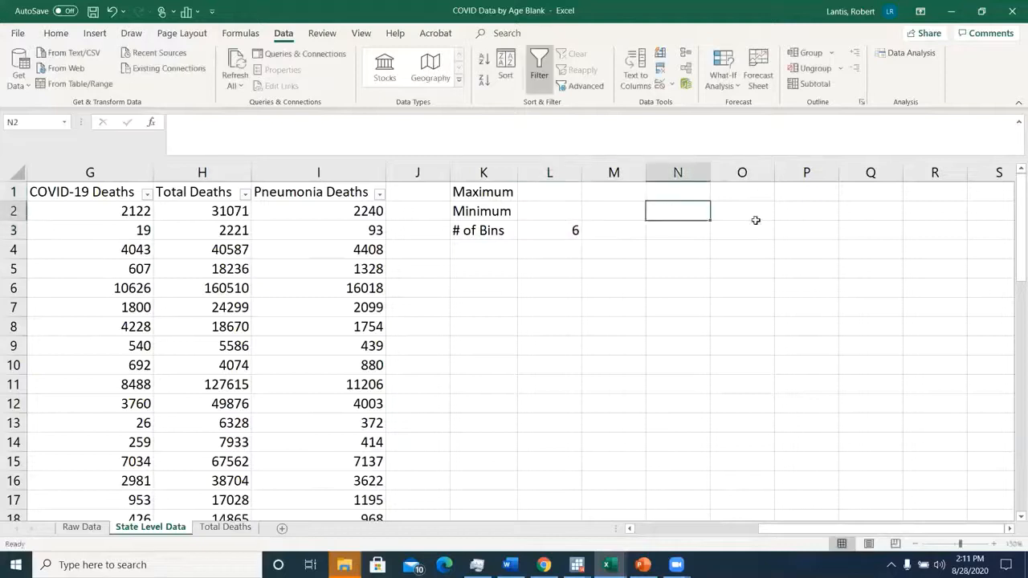
Step: Calculate the maximum of the COVID-19 Deaths values in cell L1 with =MAX(G2:G53)
{"action": "left_click", "coordinate": [542, 190]}
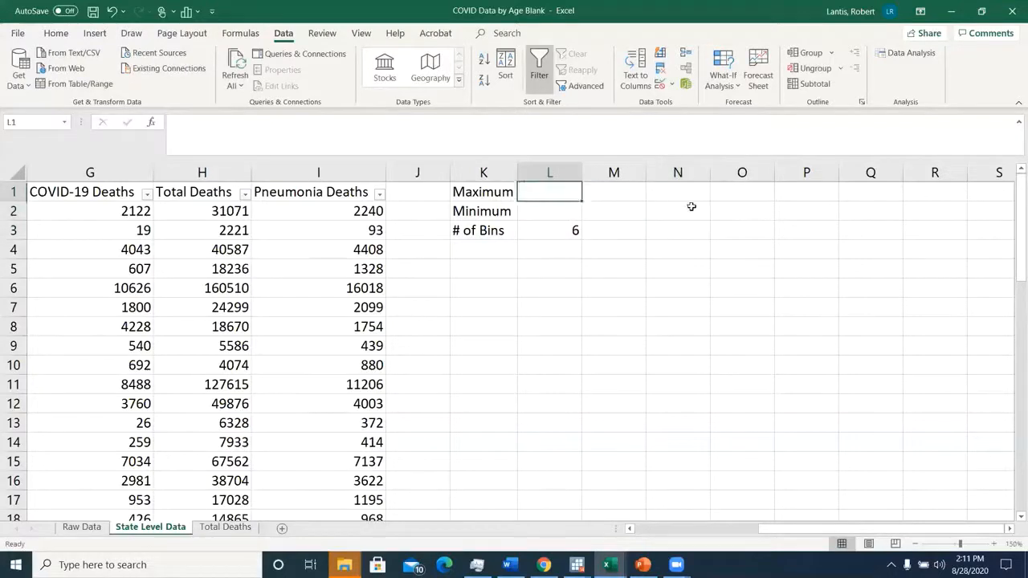
{"action": "type", "text": "=m"}
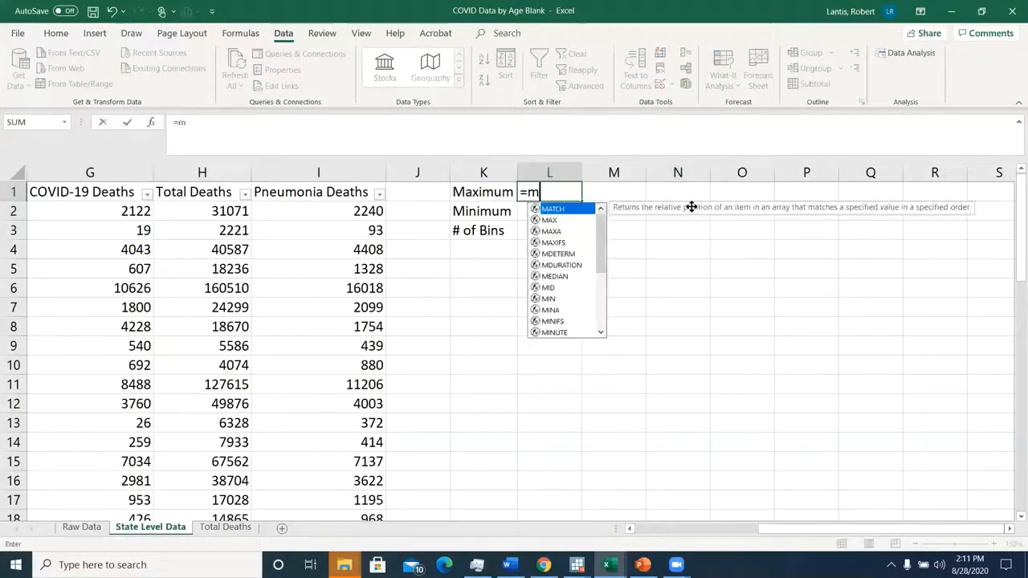
{"action": "key", "text": "BackSpace"}
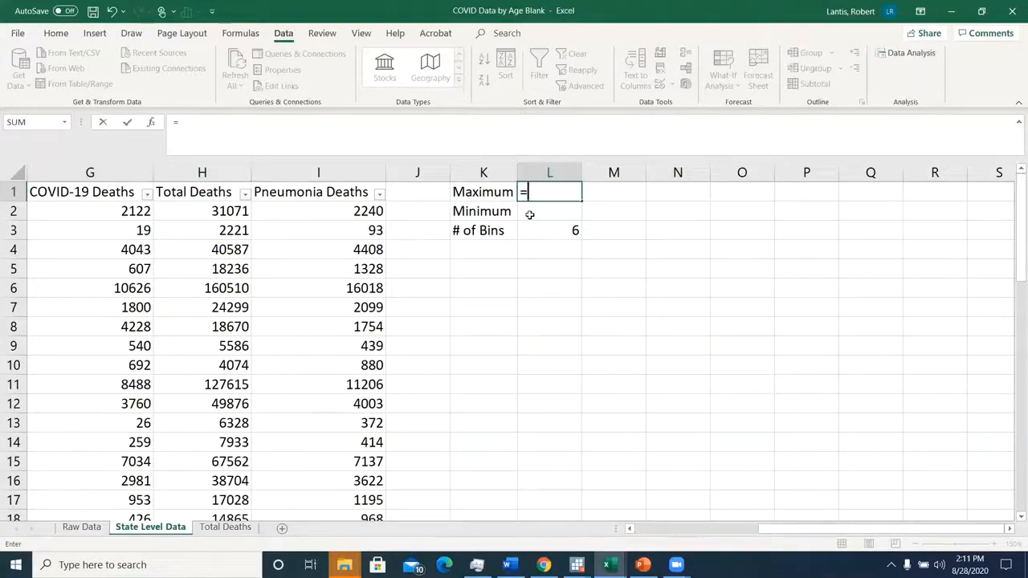
{"action": "type", "text": "max("}
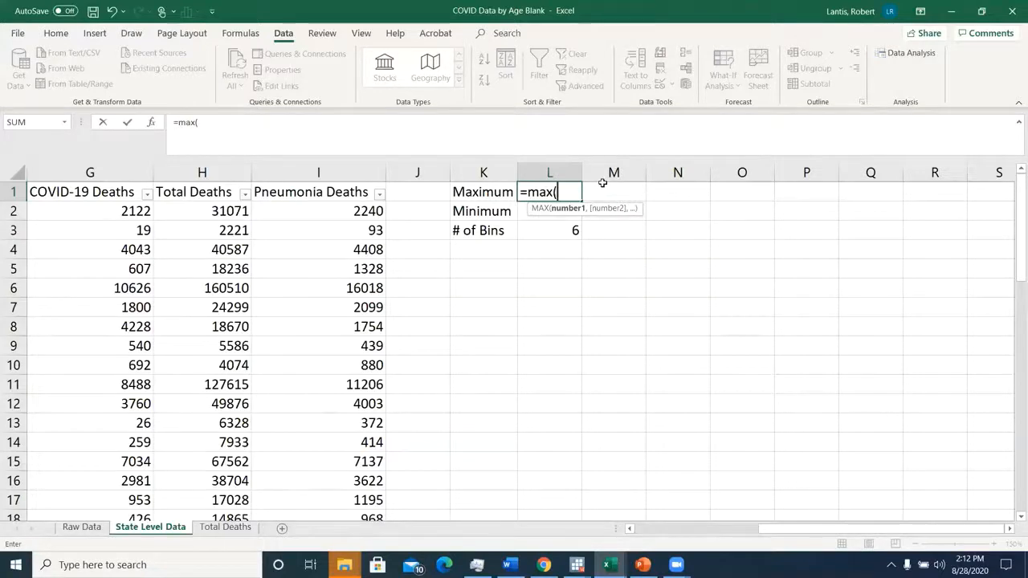
{"action": "left_click", "coordinate": [134, 179]}
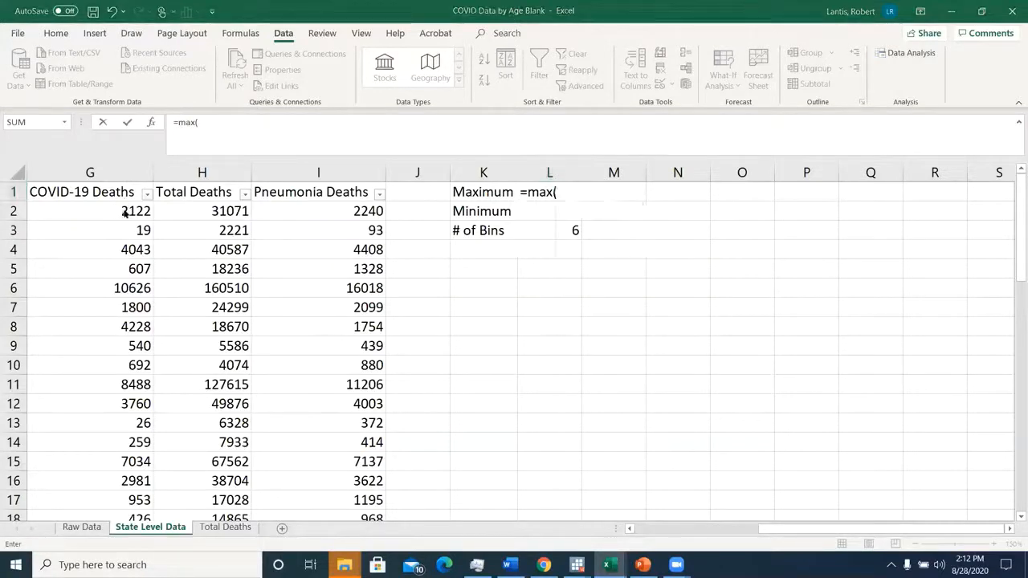
{"action": "left_click", "coordinate": [118, 215]}
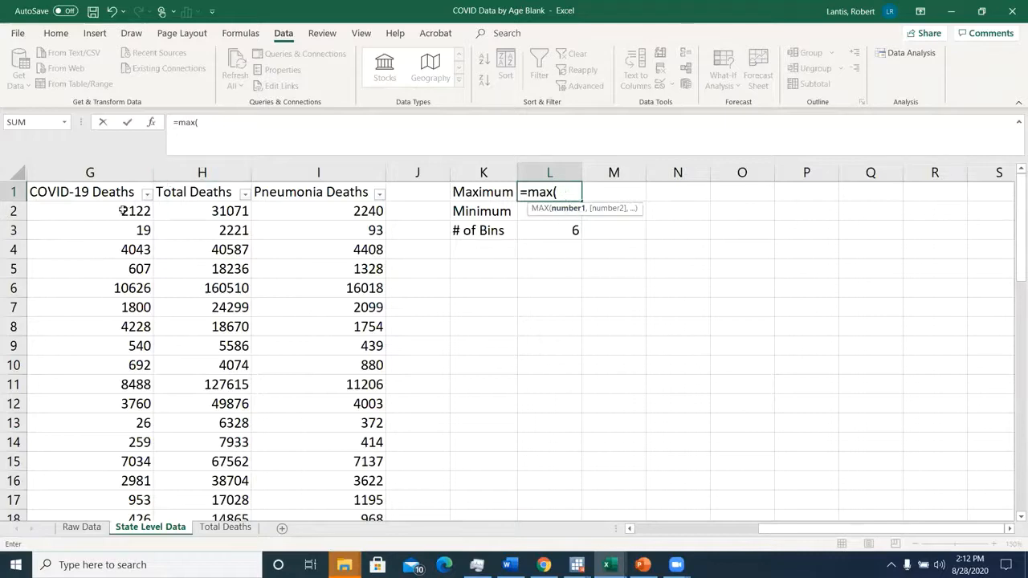
{"action": "left_click_drag", "start_coordinate": [122, 210], "coordinate": [136, 482]}
{"action": "scroll", "coordinate": [597, 316], "scroll_direction": "up", "scroll_amount": 12}
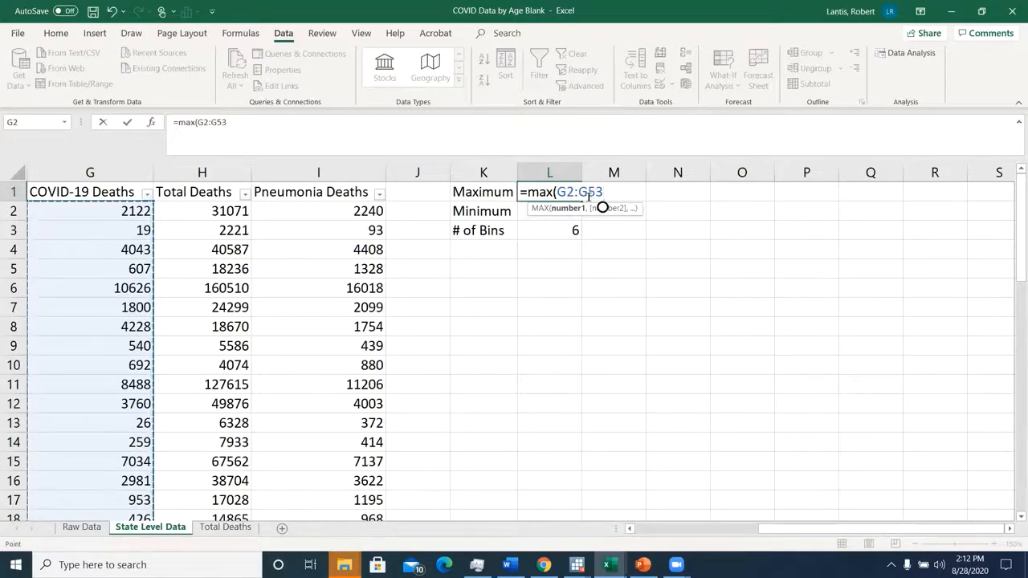
{"action": "type", "text": ")"}
{"action": "key", "text": "Return"}
{"action": "left_click", "coordinate": [562, 193]}
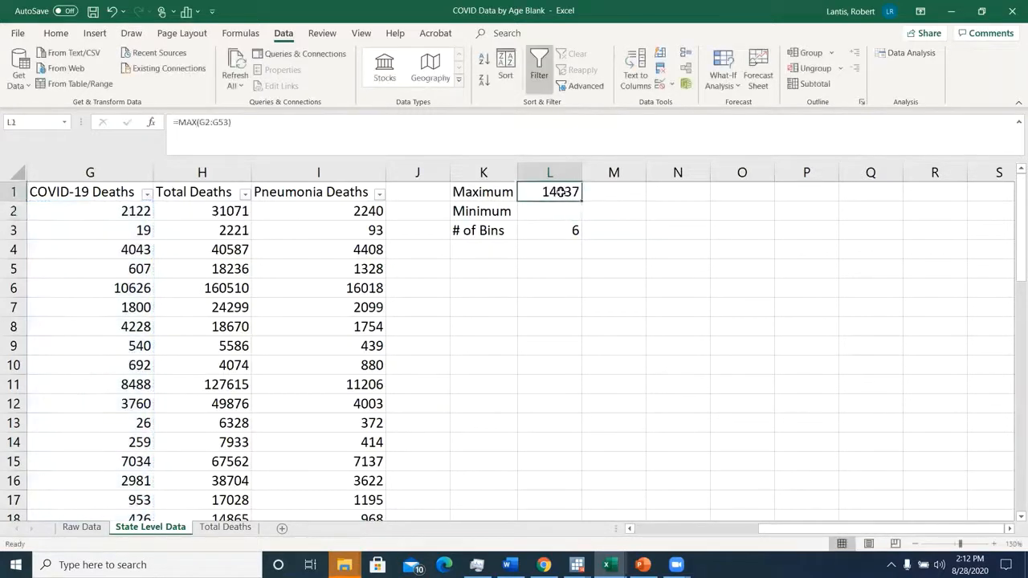
Step: Sort the table by COVID-19 Deaths from largest to smallest and select the first value to check the maximum
{"action": "left_click", "coordinate": [147, 195]}
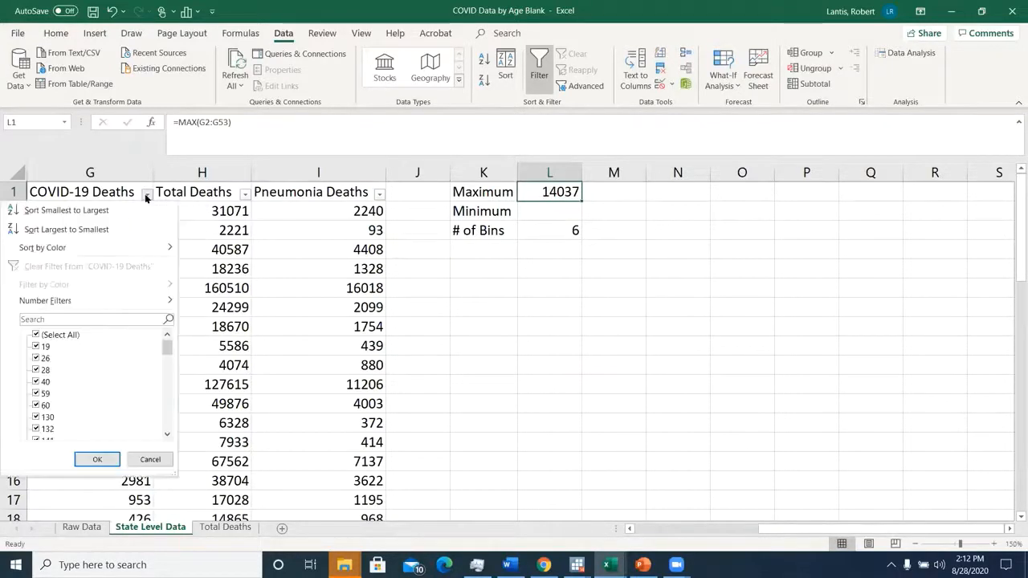
{"action": "left_click", "coordinate": [70, 230]}
{"action": "left_click", "coordinate": [92, 217]}
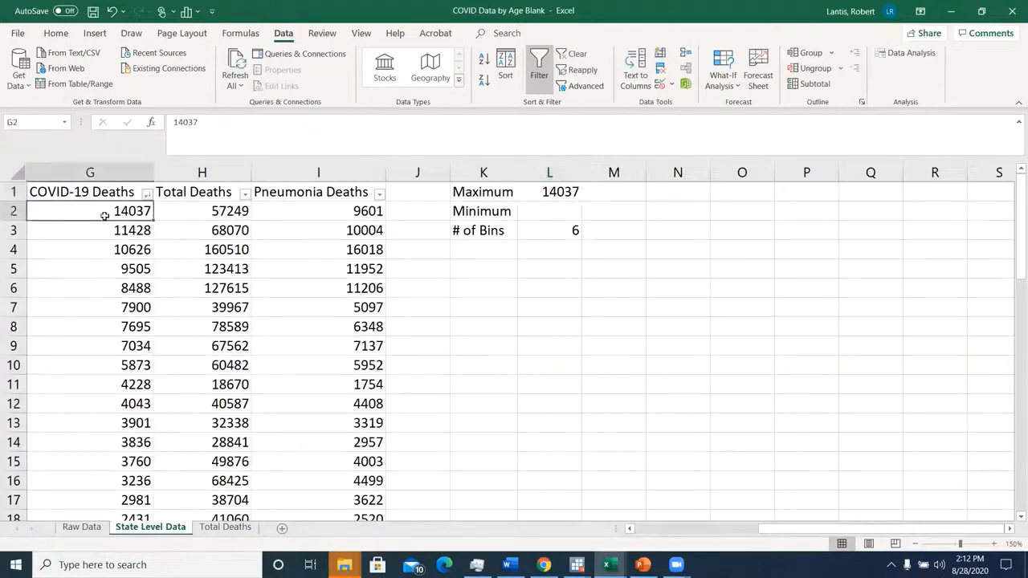
Step: Calculate the minimum of the COVID-19 Deaths values in cell L2 with =MIN(G2:G53)
{"action": "left_click", "coordinate": [554, 212]}
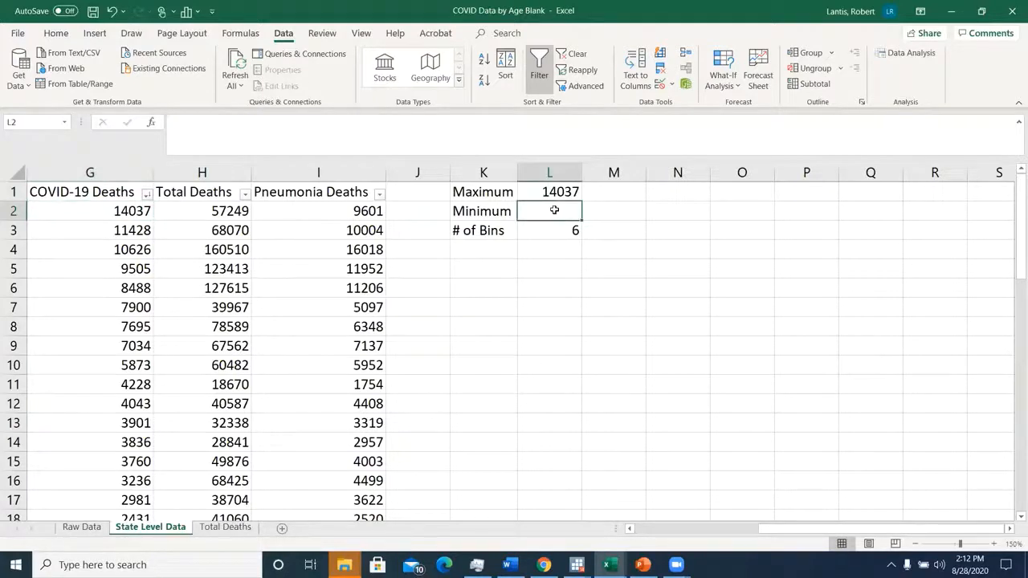
{"action": "type", "text": "=min("}
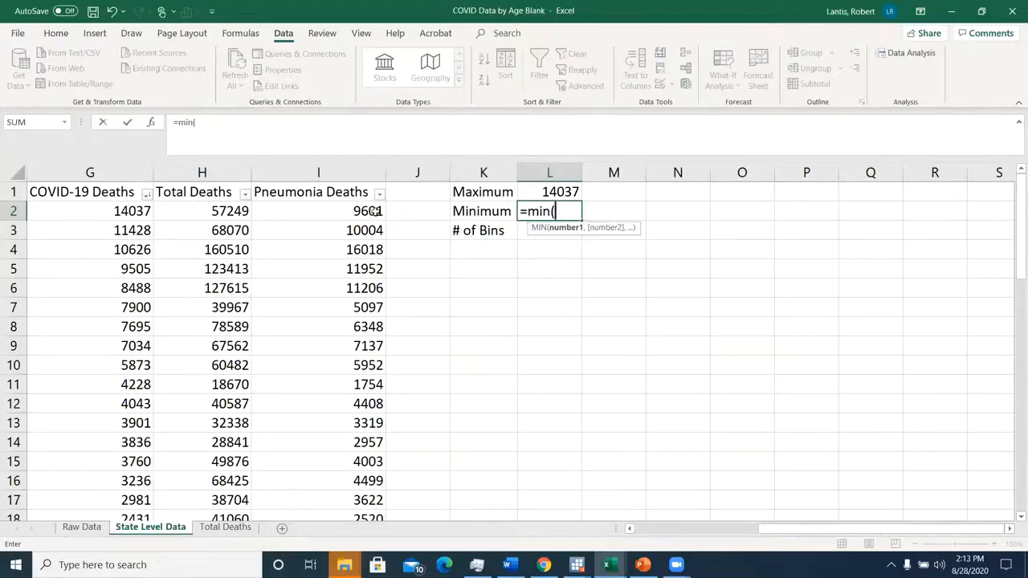
{"action": "left_click", "coordinate": [120, 211]}
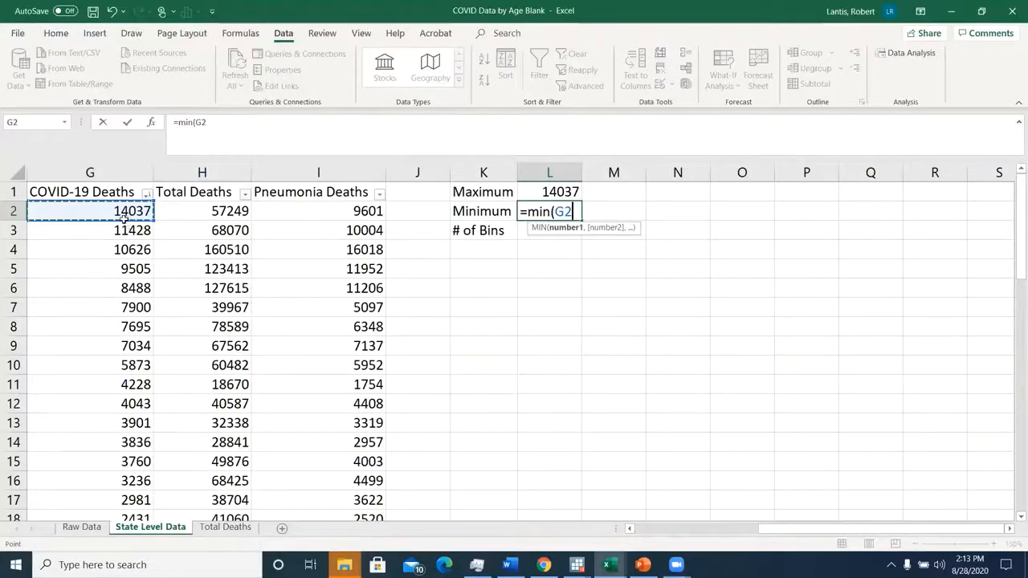
{"action": "key", "text": "ctrl+shift+Down"}
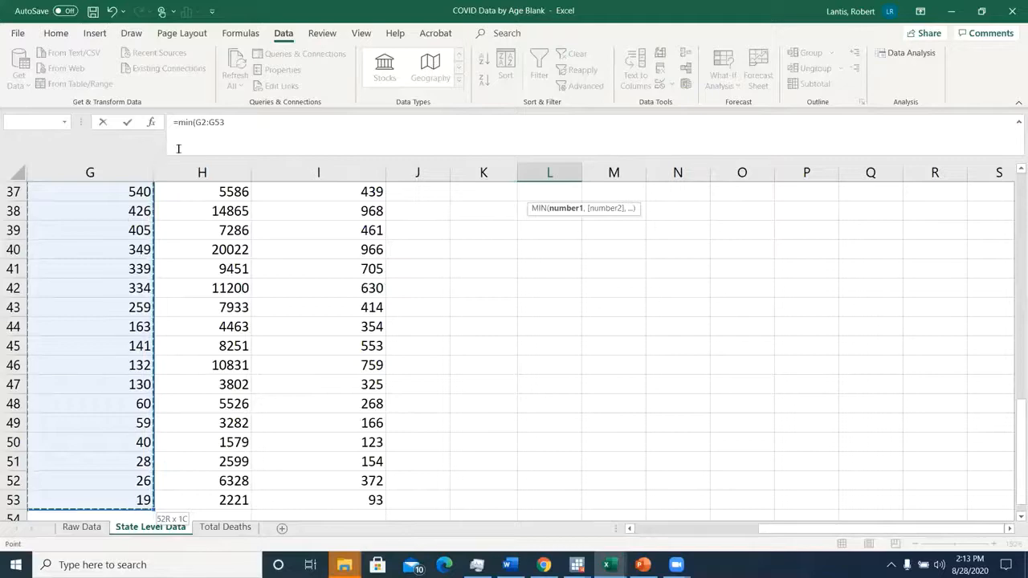
{"action": "scroll", "coordinate": [265, 218], "scroll_direction": "up", "scroll_amount": 12}
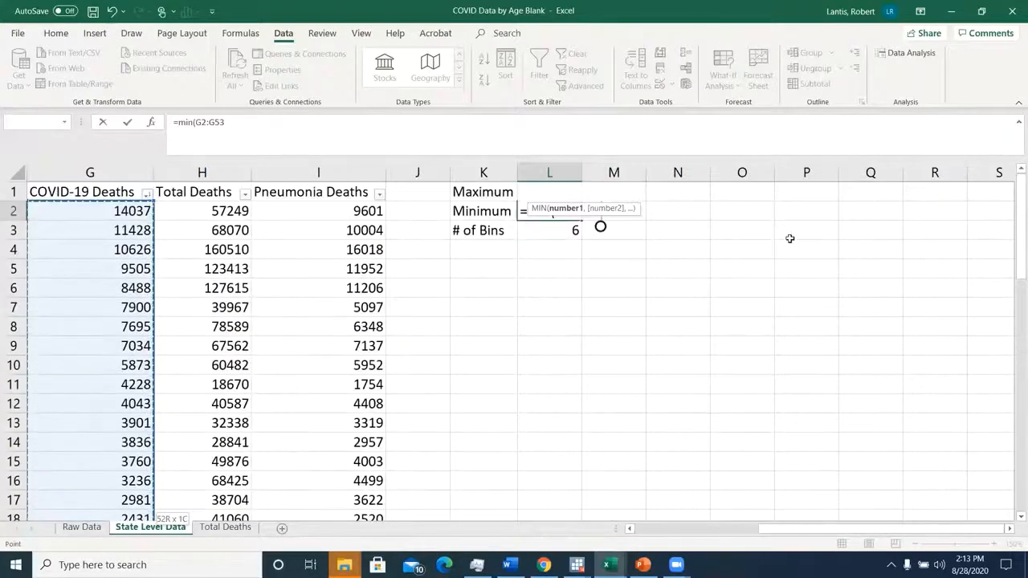
{"action": "scroll", "coordinate": [551, 362], "scroll_direction": "down", "scroll_amount": 2}
{"action": "scroll", "coordinate": [550, 363], "scroll_direction": "up", "scroll_amount": 1}
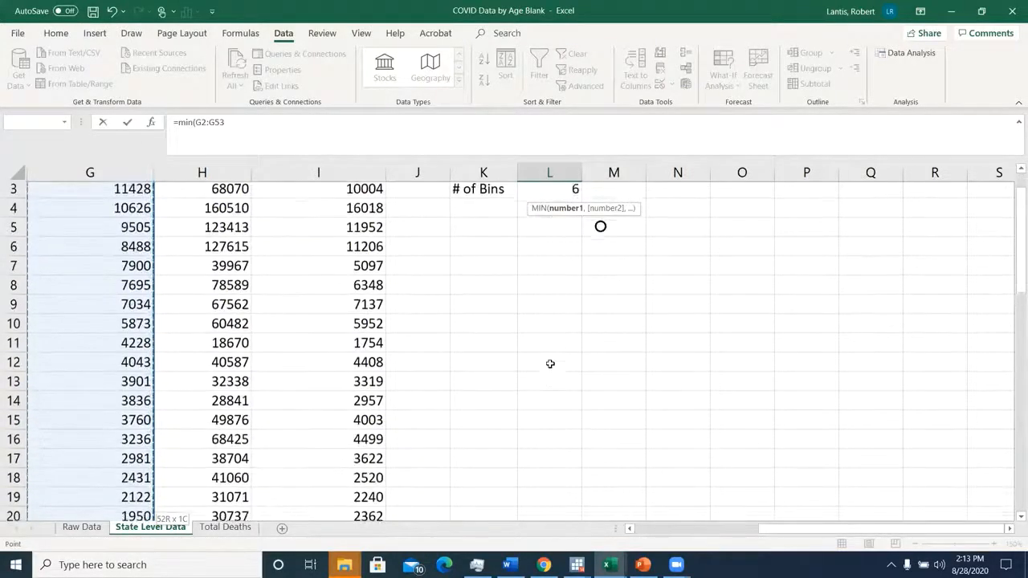
{"action": "scroll", "coordinate": [551, 364], "scroll_direction": "down", "scroll_amount": 1}
{"action": "scroll", "coordinate": [551, 362], "scroll_direction": "up", "scroll_amount": 2}
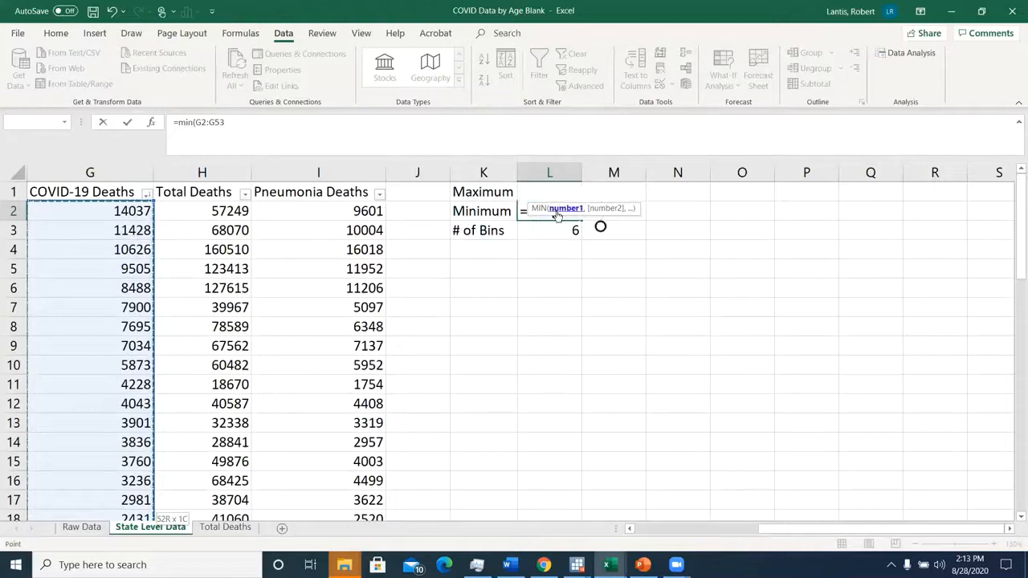
{"action": "type", "text": ")"}
{"action": "key", "text": "Return"}
{"action": "double_click", "coordinate": [538, 213]}
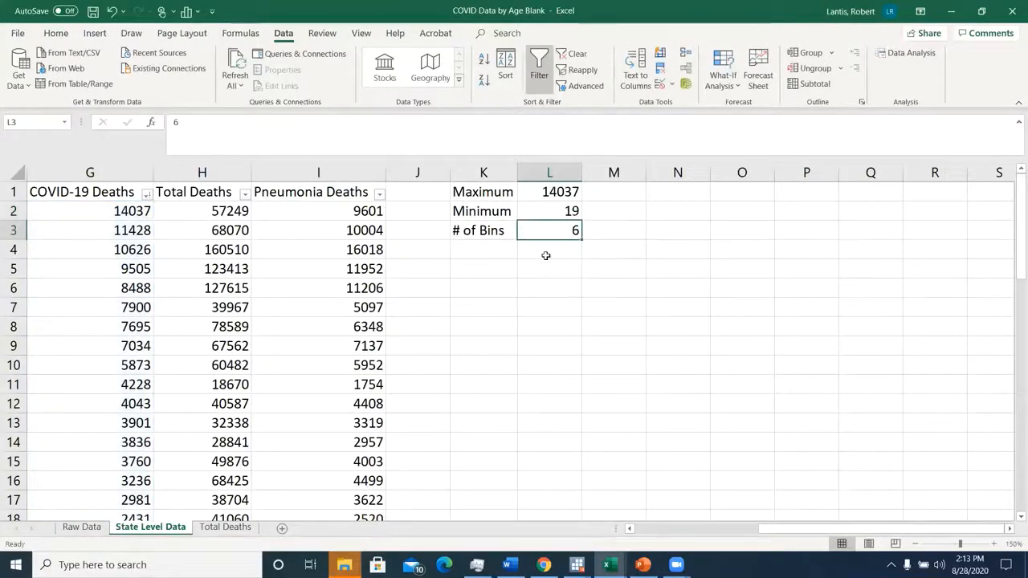
Step: Label cell K5 Bin Length and enter the formula =L1-L2/L3 in cell L5
{"action": "left_click", "coordinate": [490, 263]}
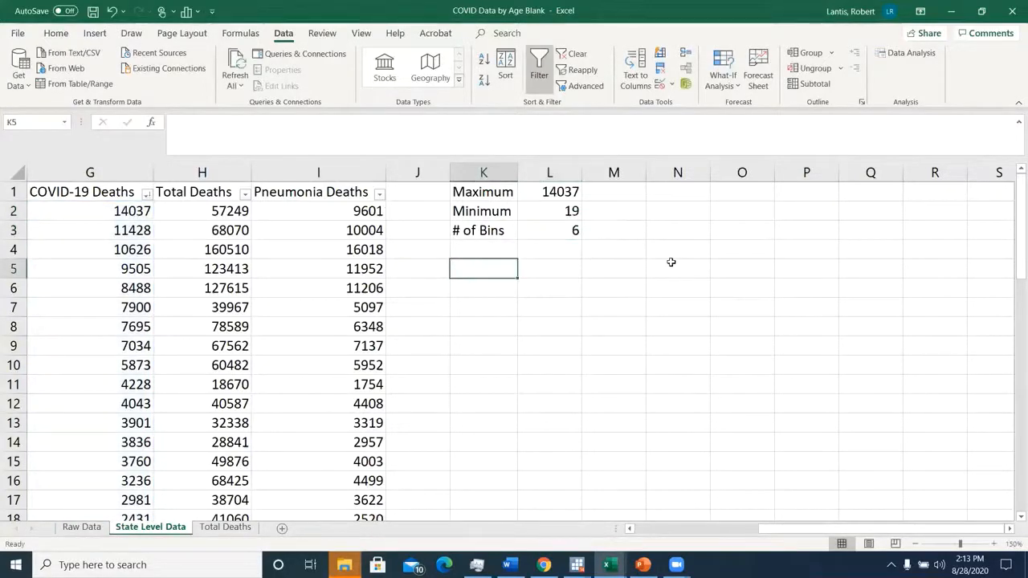
{"action": "type", "text": "Bin Length"}
{"action": "key", "text": "Tab"}
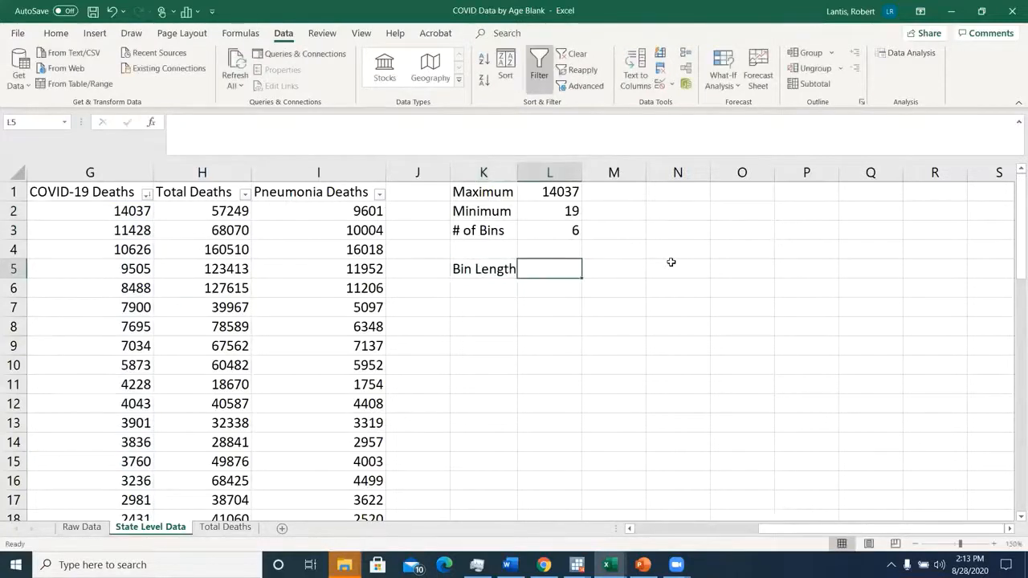
{"action": "type", "text": "="}
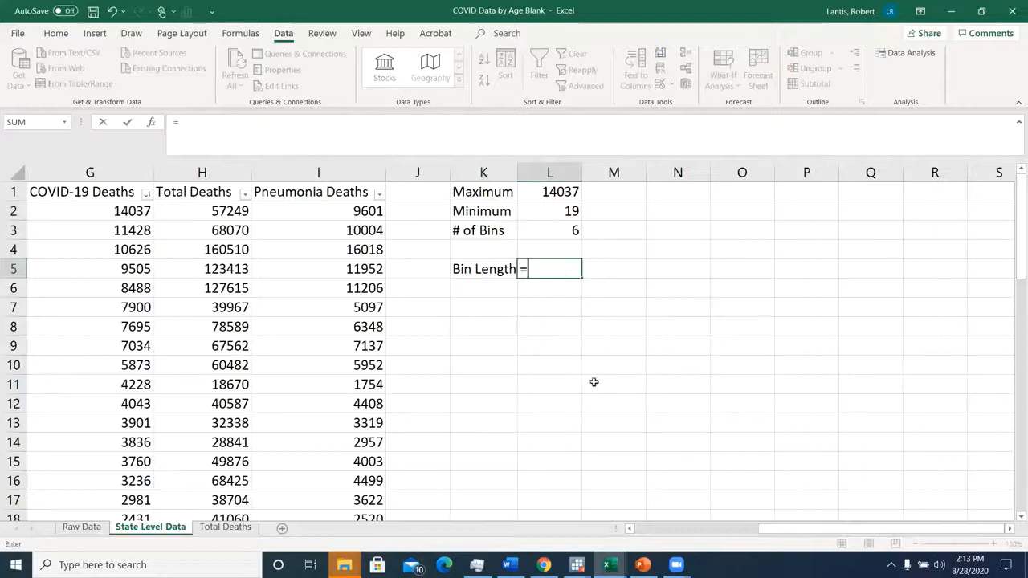
{"action": "left_click", "coordinate": [542, 192]}
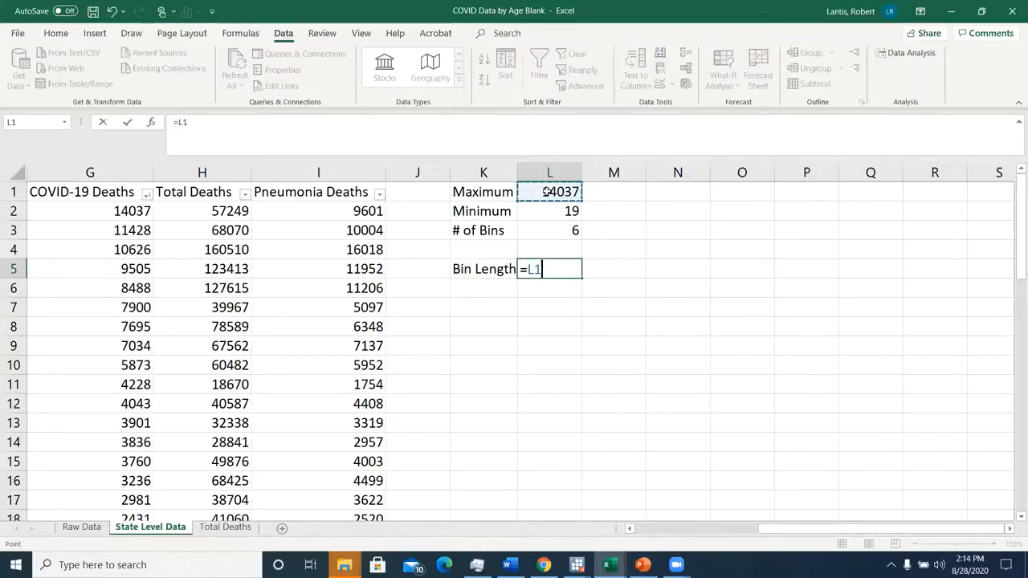
{"action": "type", "text": "-"}
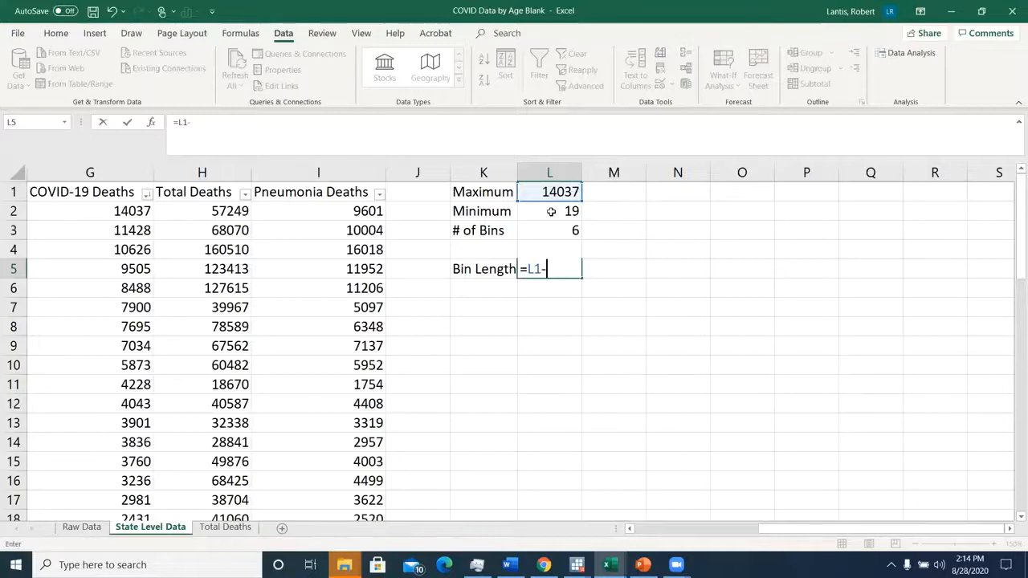
{"action": "left_click", "coordinate": [553, 212]}
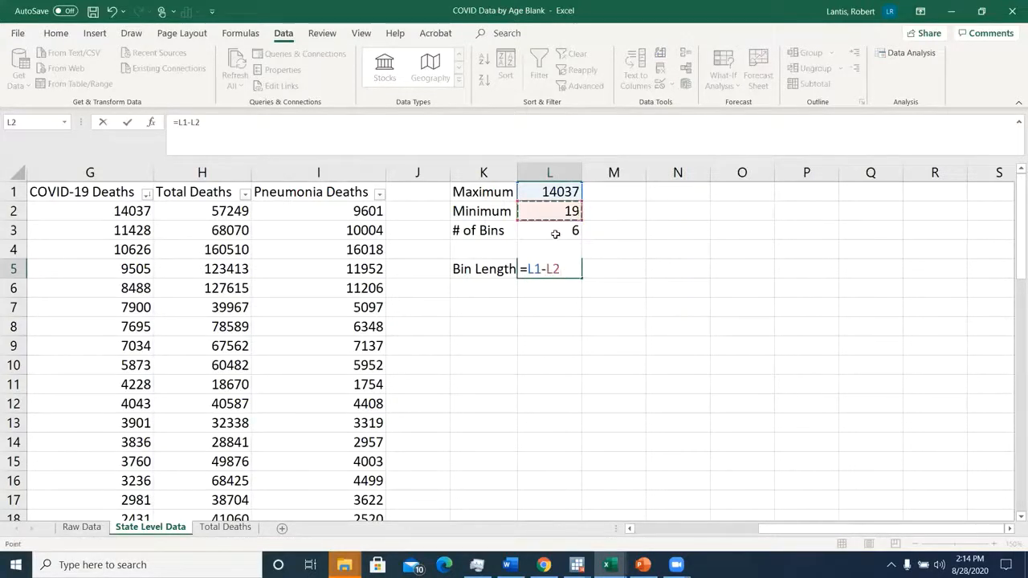
{"action": "type", "text": "/"}
{"action": "left_click", "coordinate": [557, 231]}
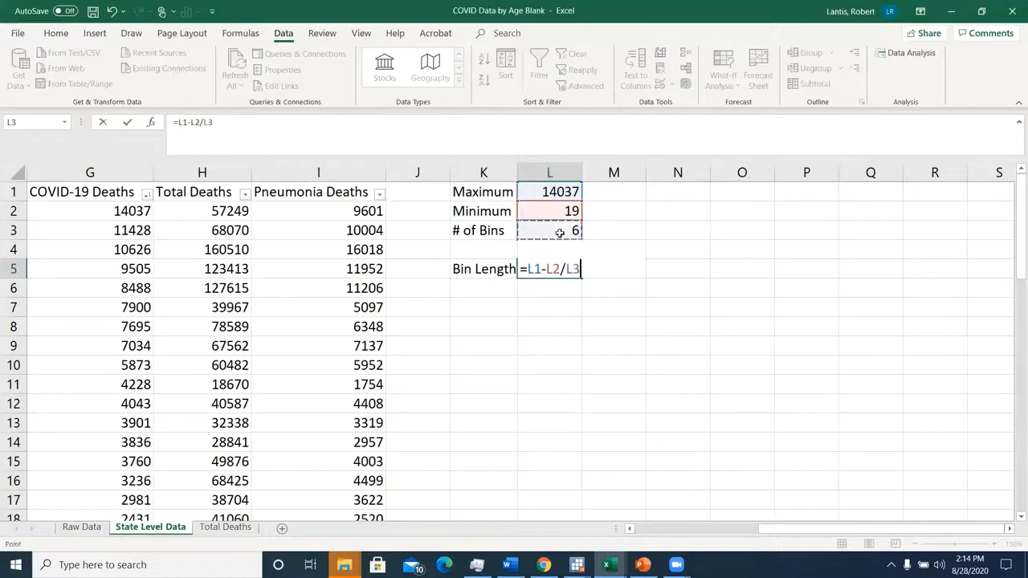
{"action": "key", "text": "Return"}
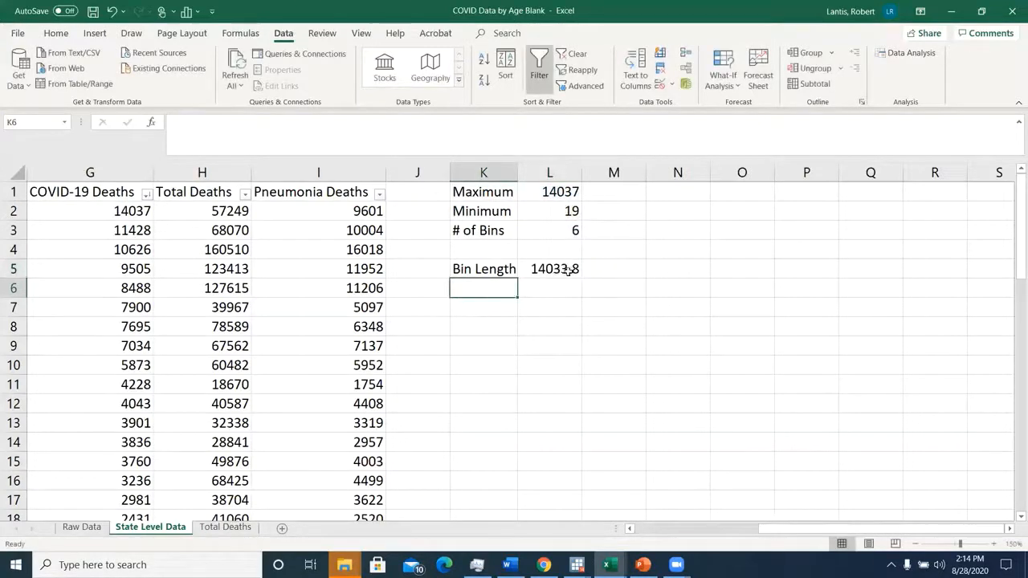
Step: Add parentheses around the subtraction in the Bin Length formula in L5 so it reads =(L1-L2)/L3
{"action": "double_click", "coordinate": [558, 269]}
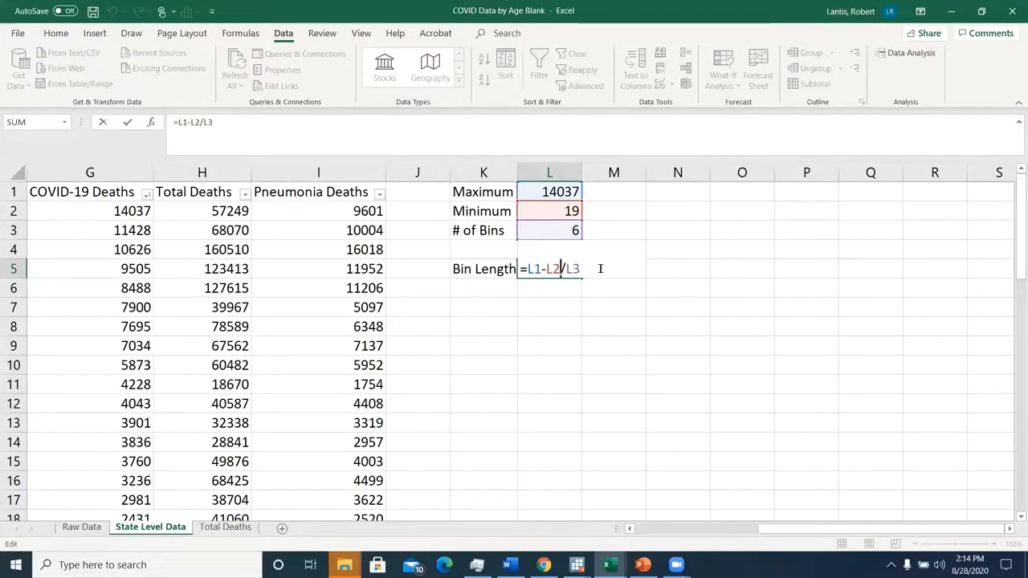
{"action": "type", "text": ")"}
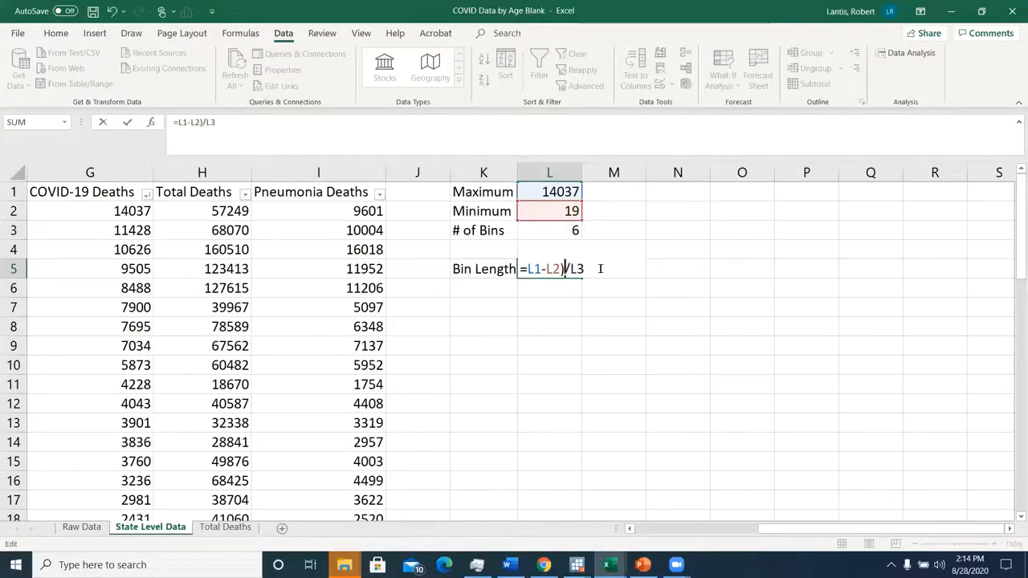
{"action": "left_click", "coordinate": [529, 268]}
{"action": "type", "text": "("}
{"action": "type", "text": "("}
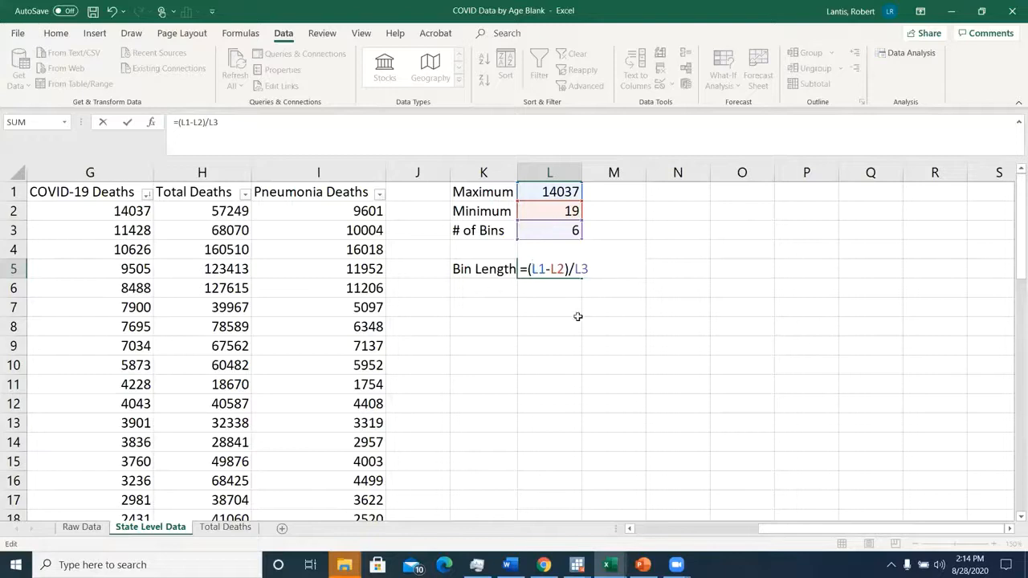
{"action": "key", "text": "Return"}
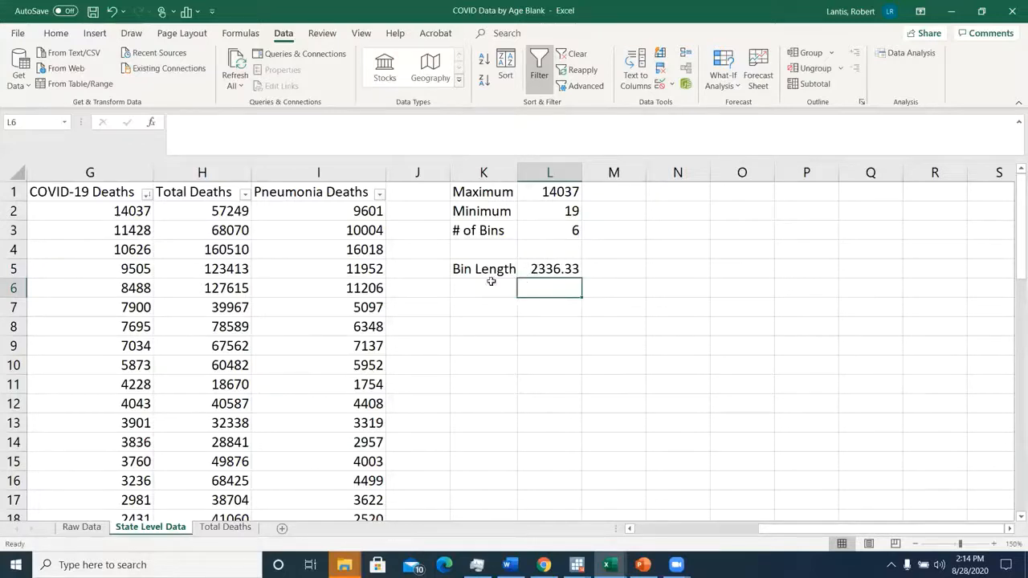
Step: Add a second Bin Length label in cell K6 with the rounded-up value 2500 in L6
{"action": "left_click", "coordinate": [493, 281]}
{"action": "type", "text": "Bin Length"}
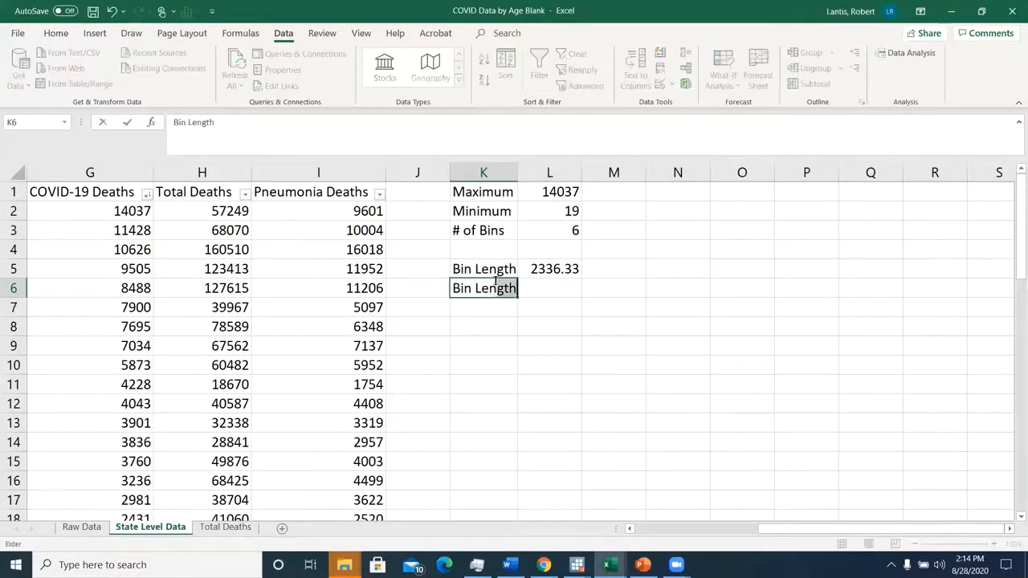
{"action": "key", "text": "Tab"}
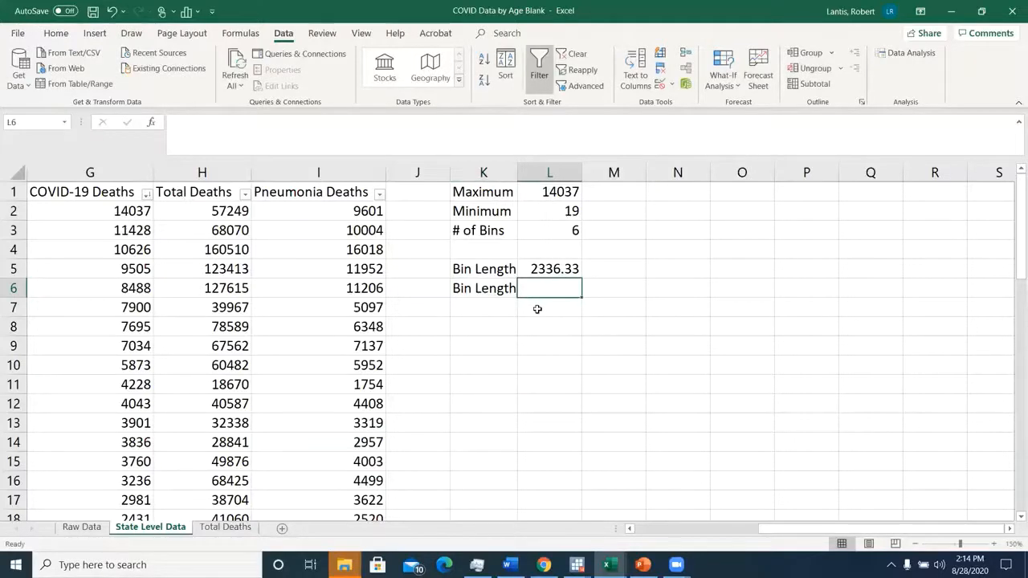
{"action": "type", "text": "2500"}
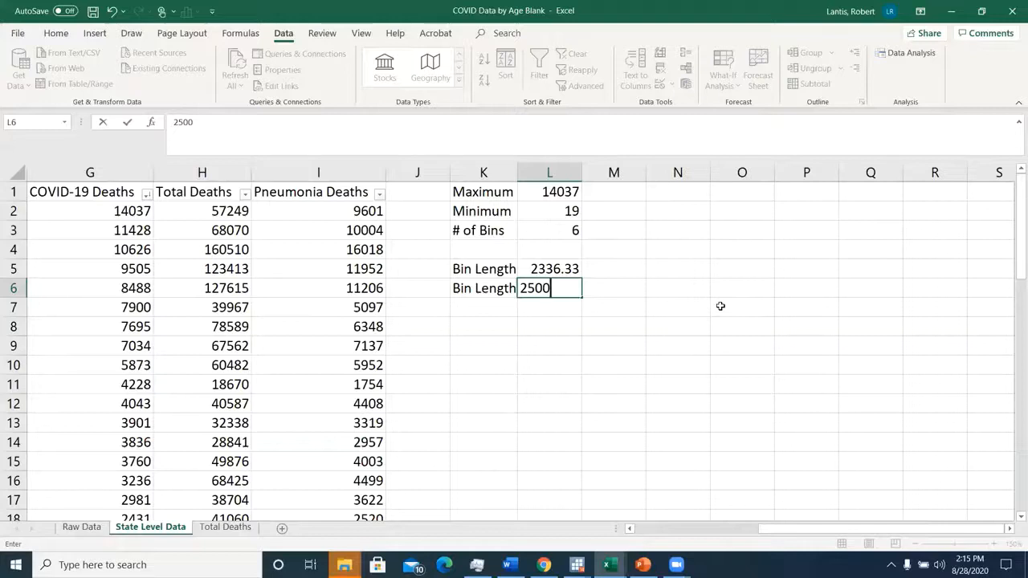
{"action": "key", "text": "Return"}
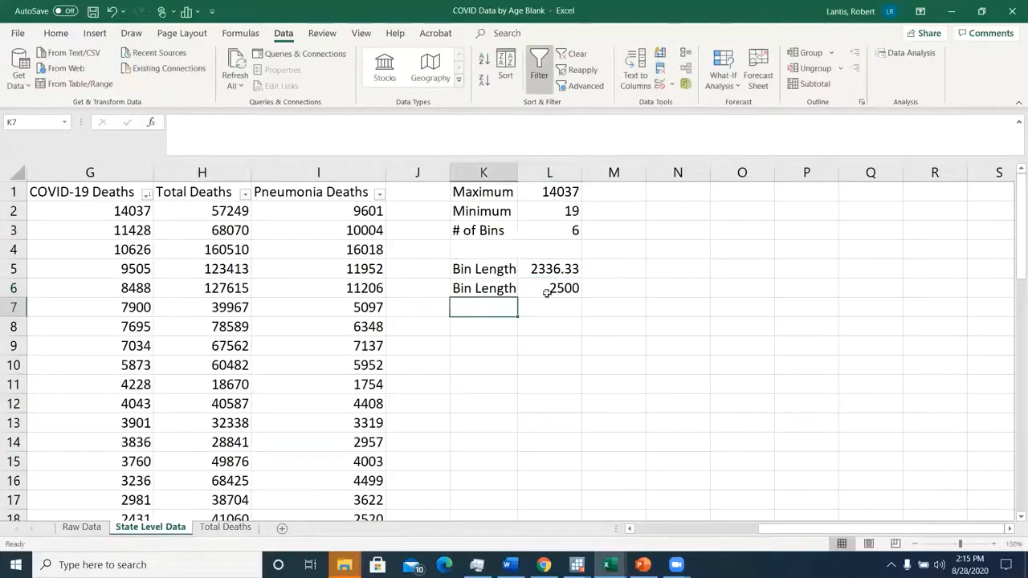
Step: Enter the bin table headers Labels, Min of Bin, Max of Bin and Frequency in cells K8 to N8
{"action": "left_click", "coordinate": [490, 344]}
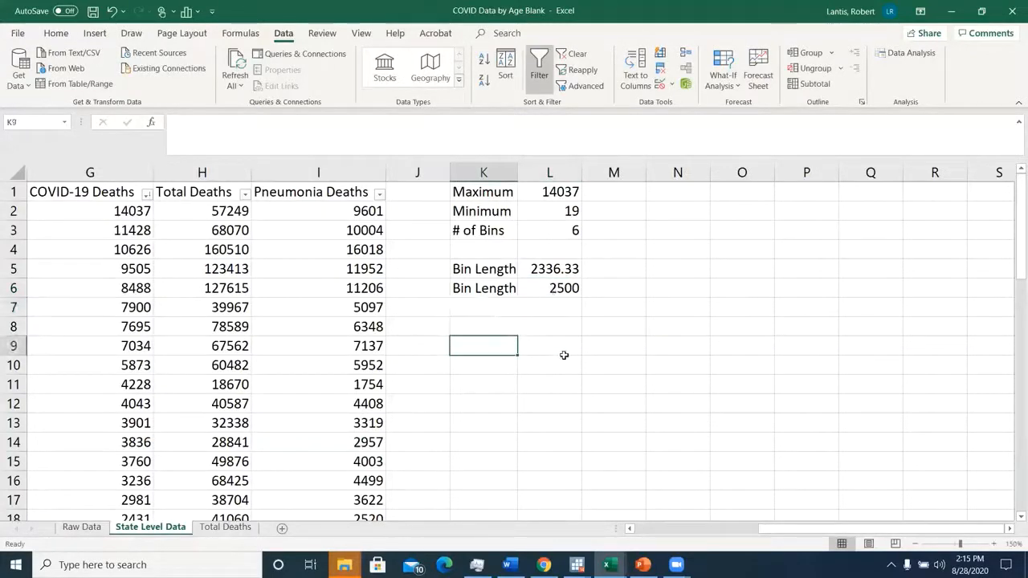
{"action": "key", "text": "Up"}
{"action": "type", "text": "Labels"}
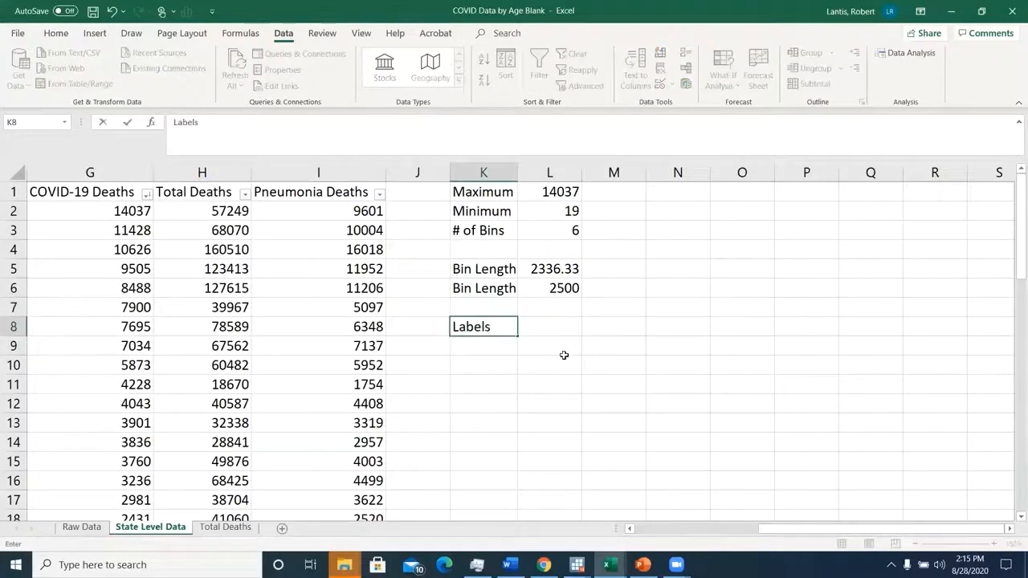
{"action": "key", "text": "Return"}
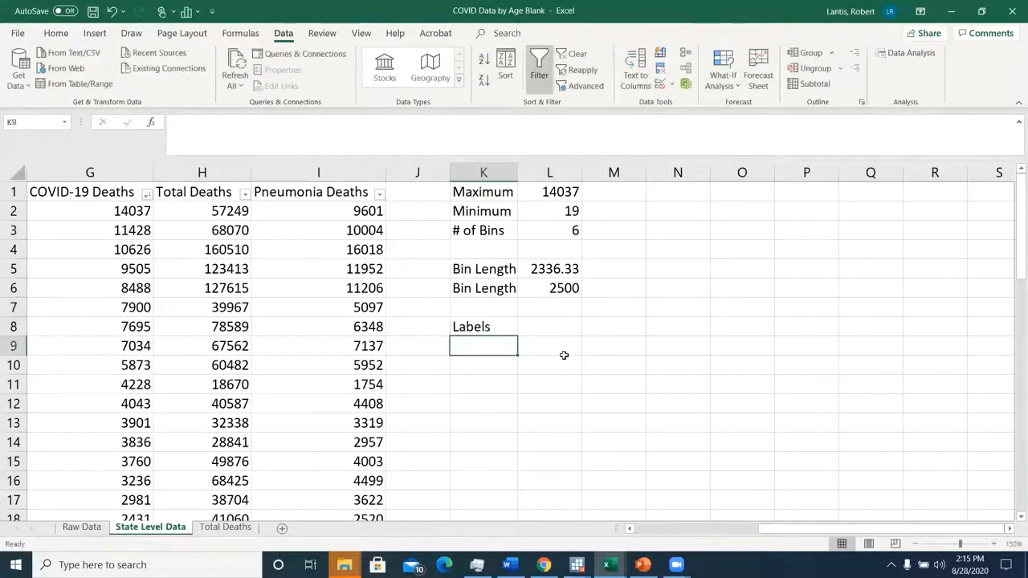
{"action": "key", "text": "Up"}
{"action": "key", "text": "Right"}
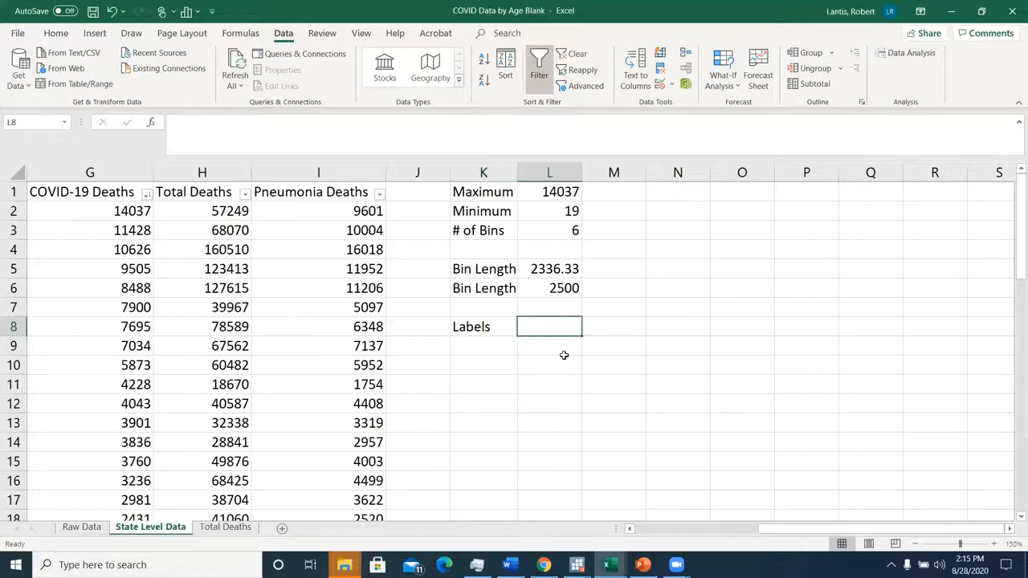
{"action": "type", "text": "Min "}
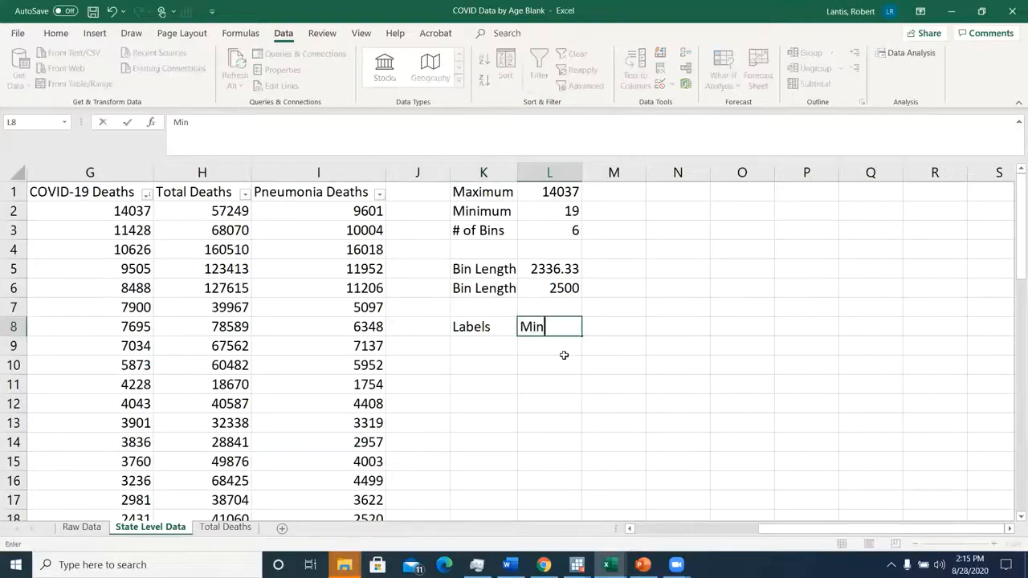
{"action": "type", "text": "of Bin"}
{"action": "key", "text": "Tab"}
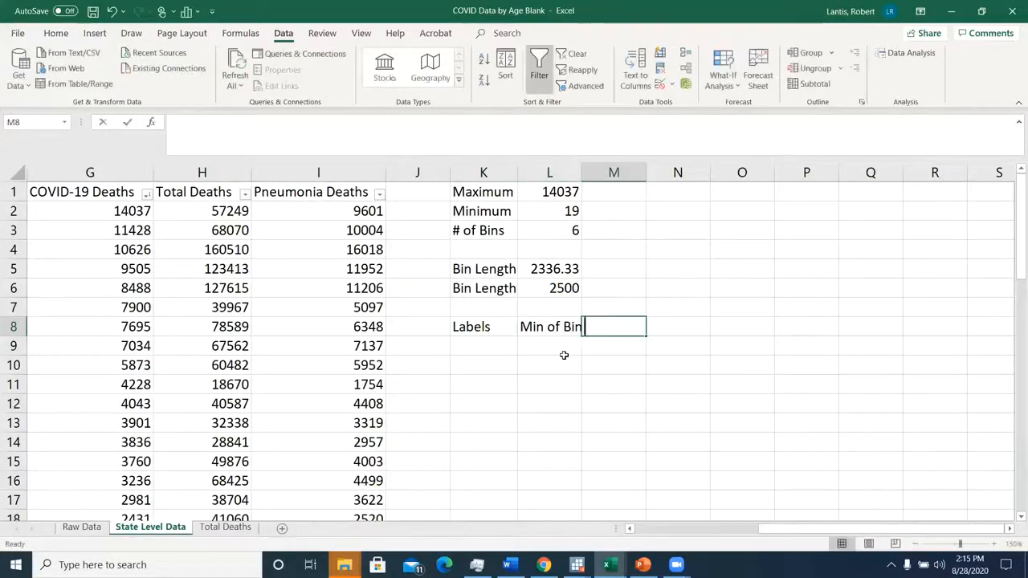
{"action": "type", "text": "Max of Bin"}
{"action": "key", "text": "Tab"}
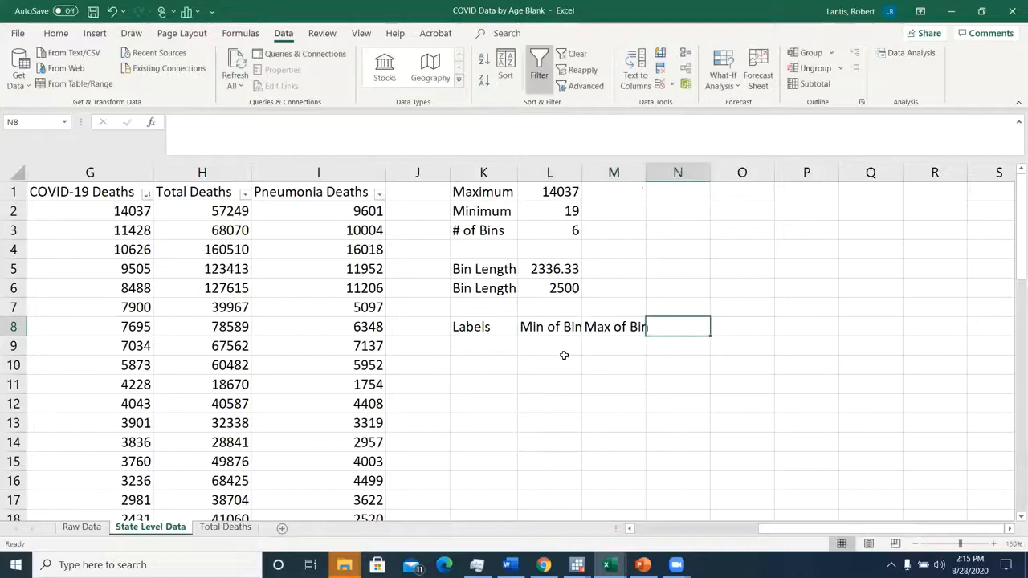
{"action": "type", "text": "Frequency"}
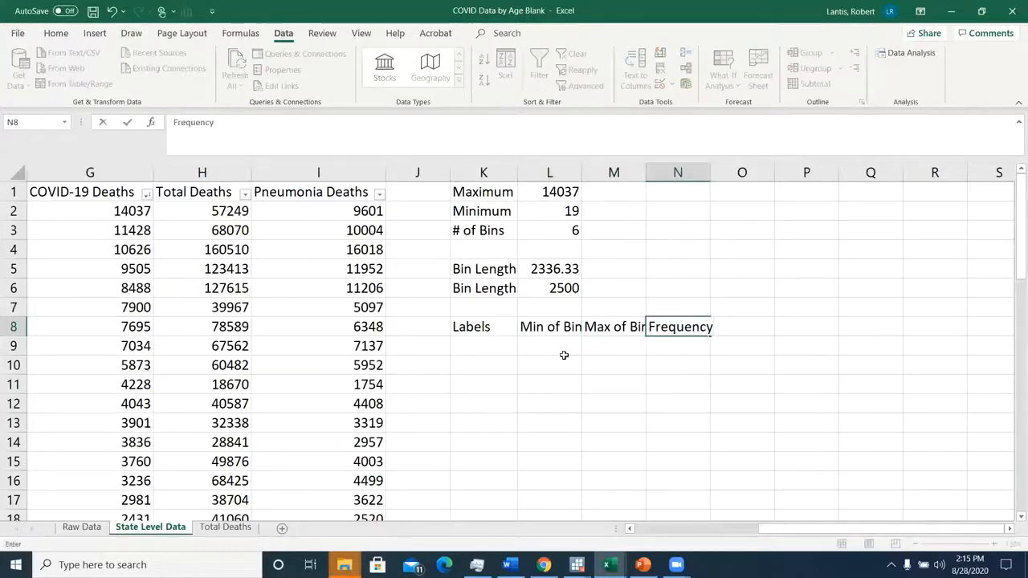
{"action": "left_click", "coordinate": [564, 355]}
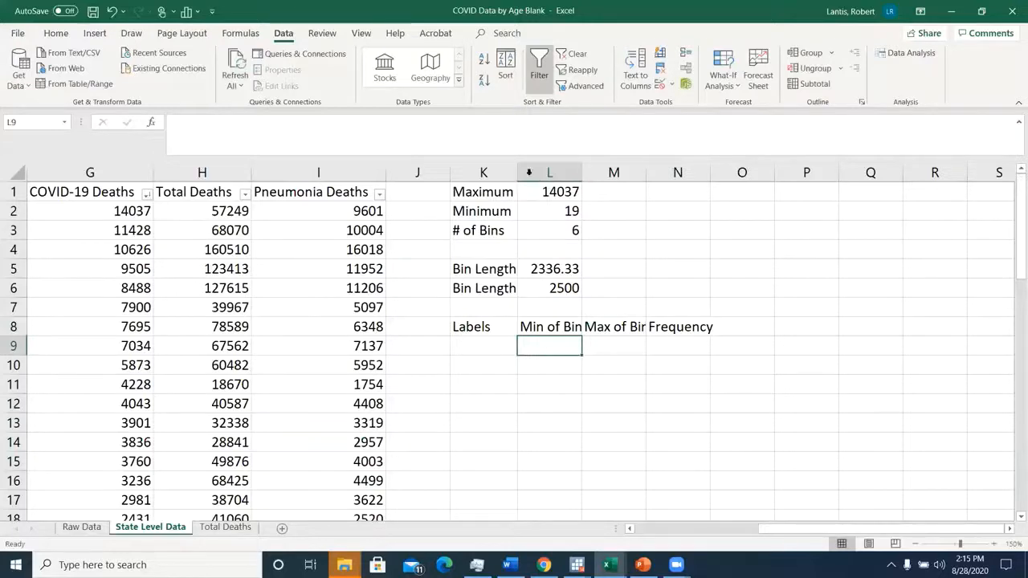
Step: Widen columns K, L and M so the bin table headers fit in their cells
{"action": "left_click_drag", "start_coordinate": [517, 171], "coordinate": [521, 171]}
{"action": "left_click_drag", "start_coordinate": [585, 171], "coordinate": [609, 171]}
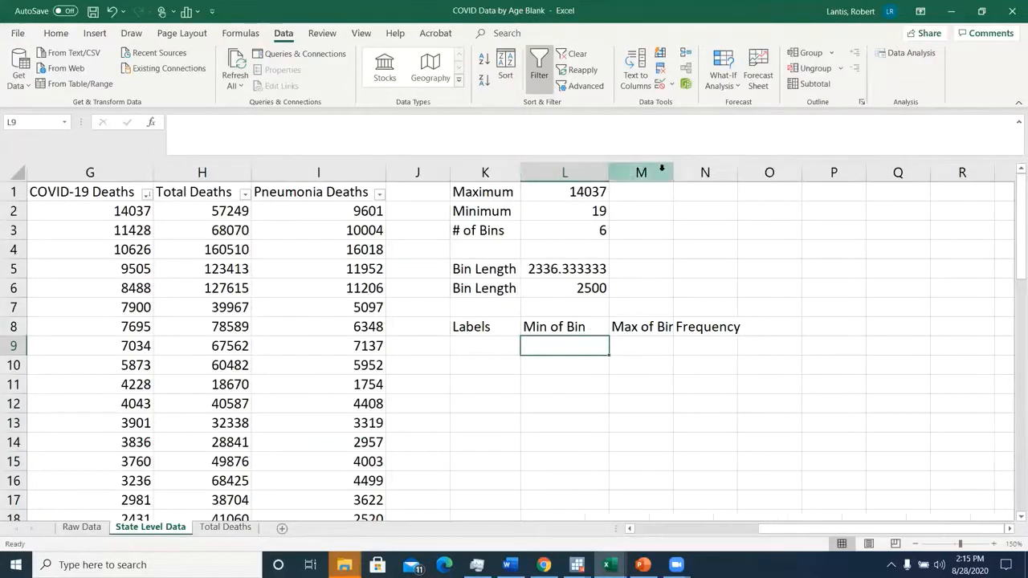
{"action": "left_click_drag", "start_coordinate": [671, 171], "coordinate": [680, 171]}
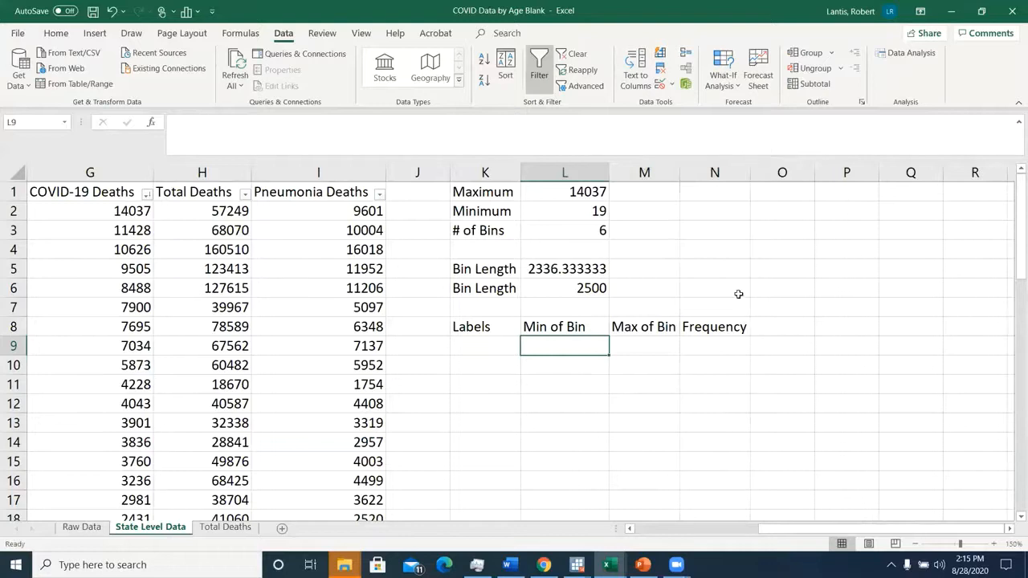
Step: Try 10 as the number of bins in L3 and inspect the Bin Length formula in L5
{"action": "left_click", "coordinate": [482, 352]}
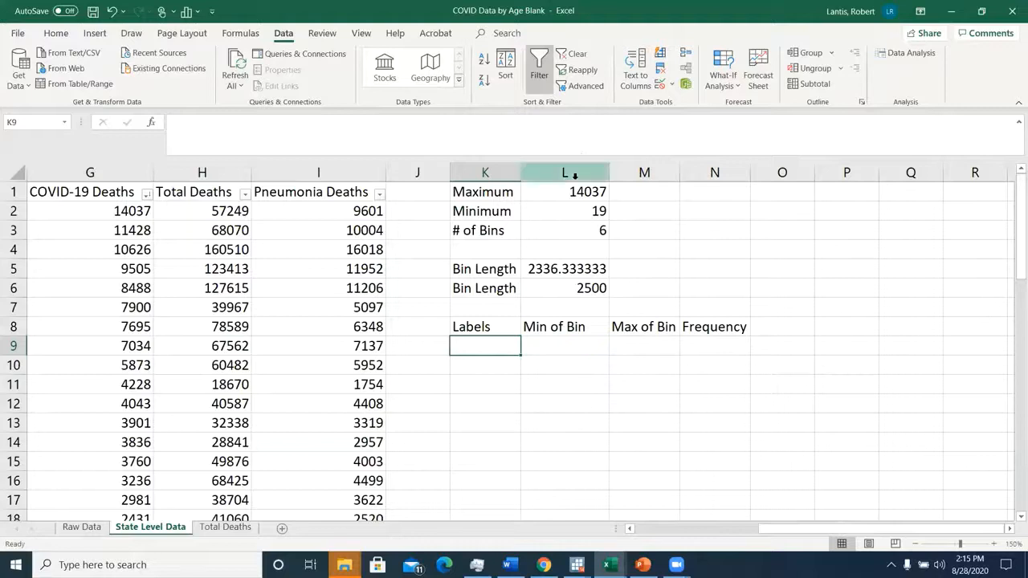
{"action": "left_click", "coordinate": [593, 233]}
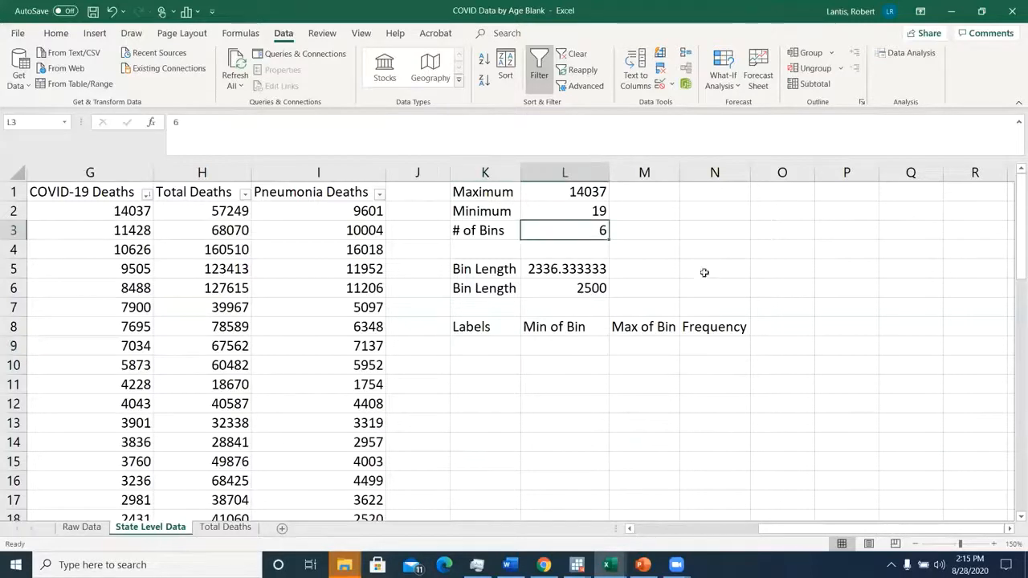
{"action": "type", "text": "10"}
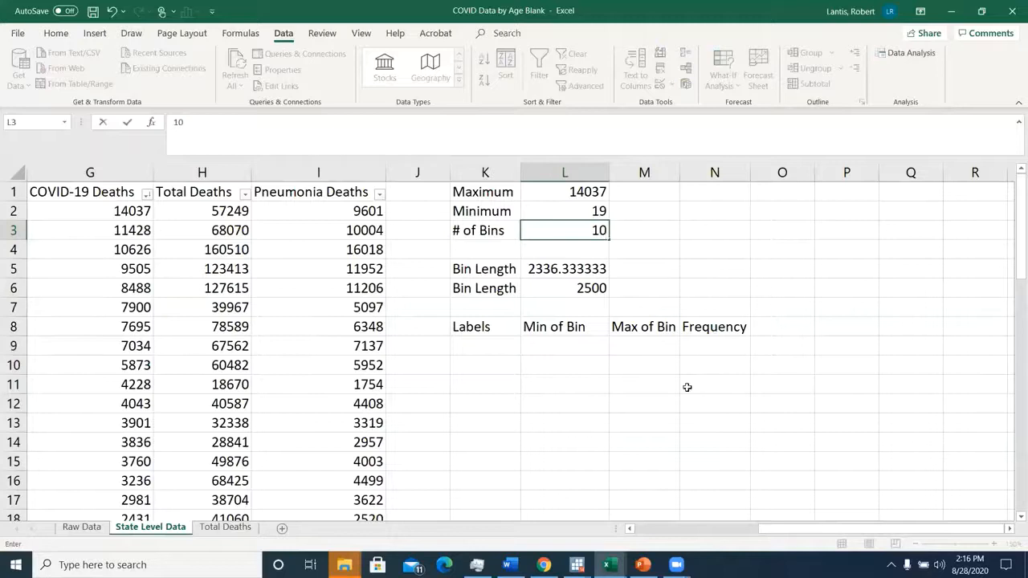
{"action": "key", "text": "Return"}
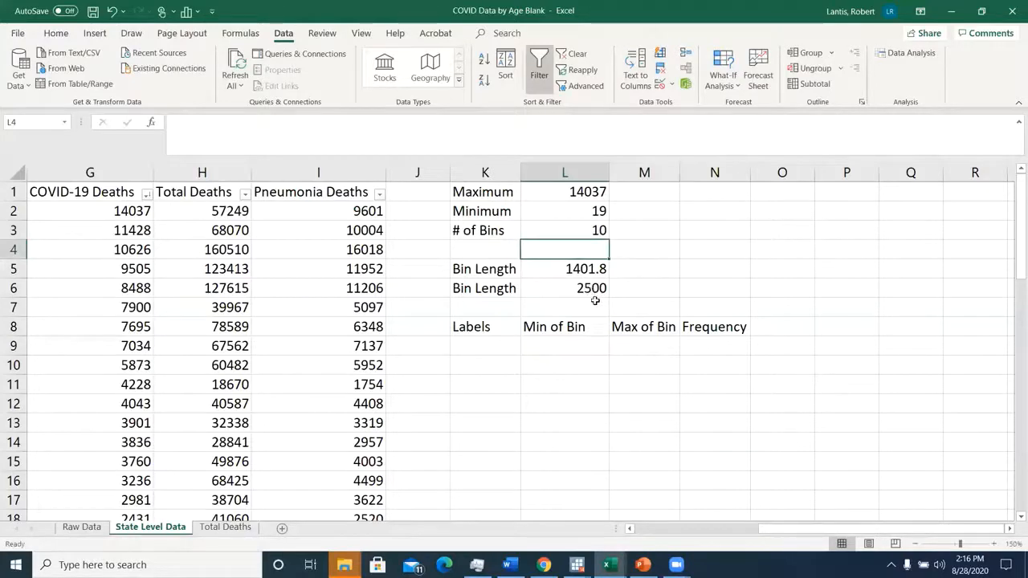
{"action": "double_click", "coordinate": [580, 270]}
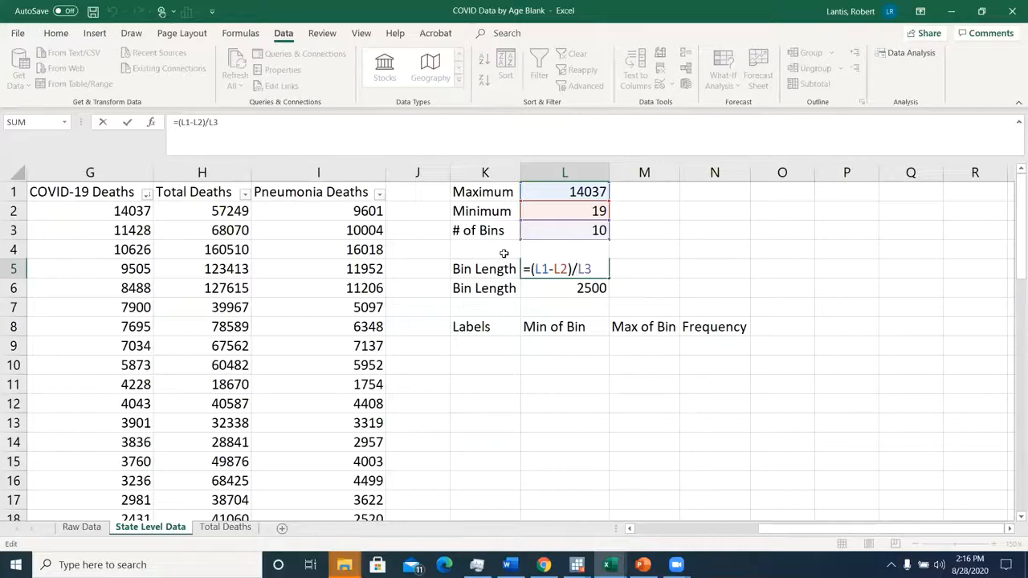
{"action": "key", "text": "Return"}
Step: Set the number of bins in L3 back to 6
{"action": "left_click", "coordinate": [598, 230]}
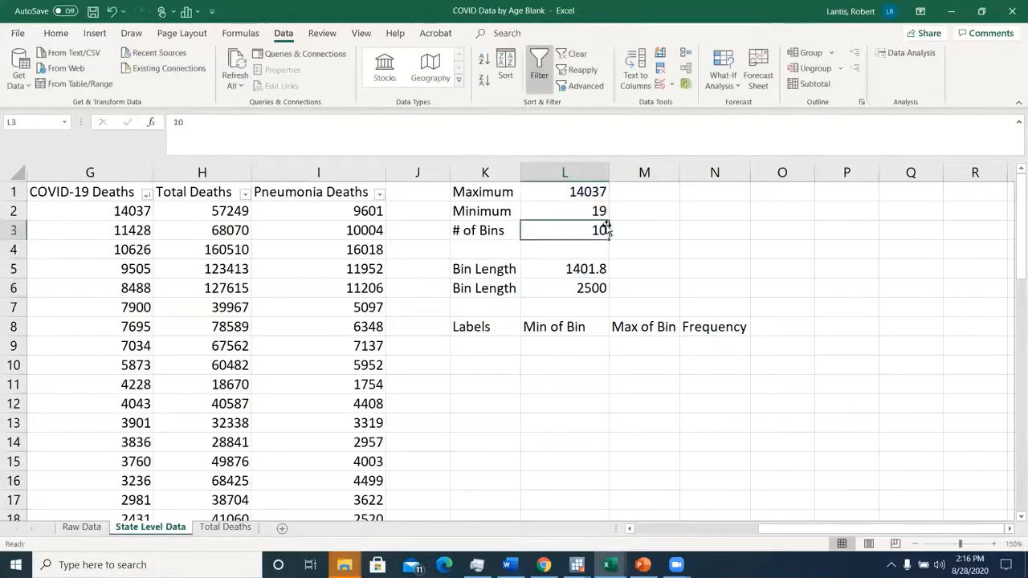
{"action": "type", "text": "6"}
{"action": "left_click", "coordinate": [647, 252]}
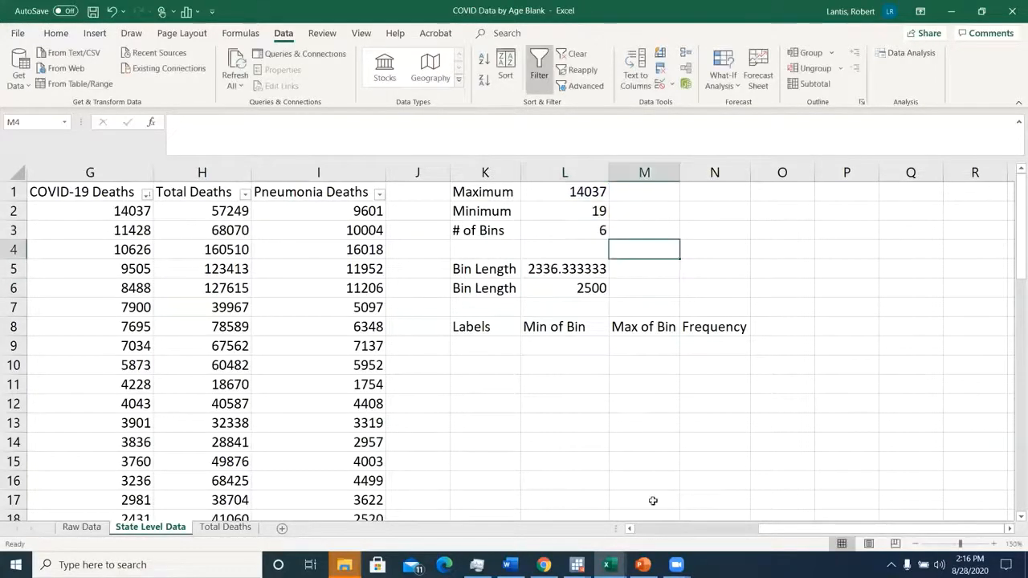
Step: Switch to the PowerPoint lecture, view the Bar Graph of Frequencies slide, and return to the COVID data workbook in Excel
{"action": "left_click", "coordinate": [643, 565]}
{"action": "scroll", "coordinate": [157, 230], "scroll_direction": "up", "scroll_amount": 4}
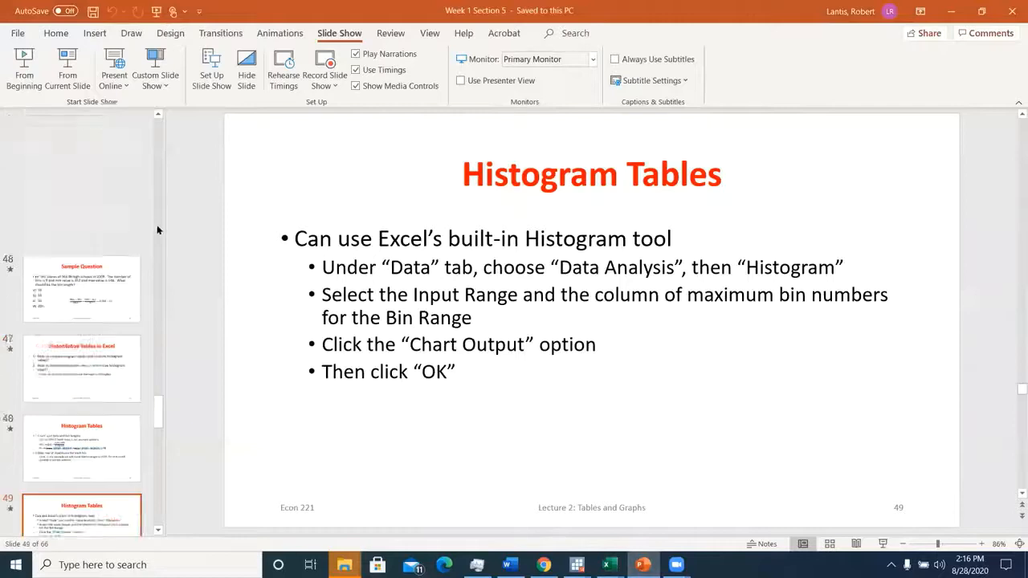
{"action": "scroll", "coordinate": [158, 230], "scroll_direction": "up", "scroll_amount": 5}
{"action": "left_click", "coordinate": [106, 345]}
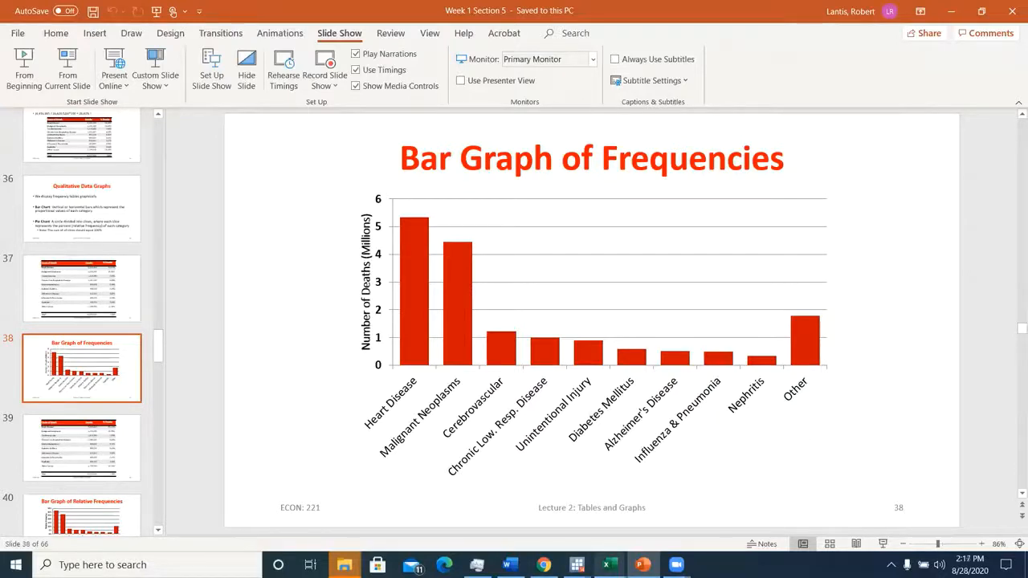
{"action": "mouse_move", "coordinate": [607, 565]}
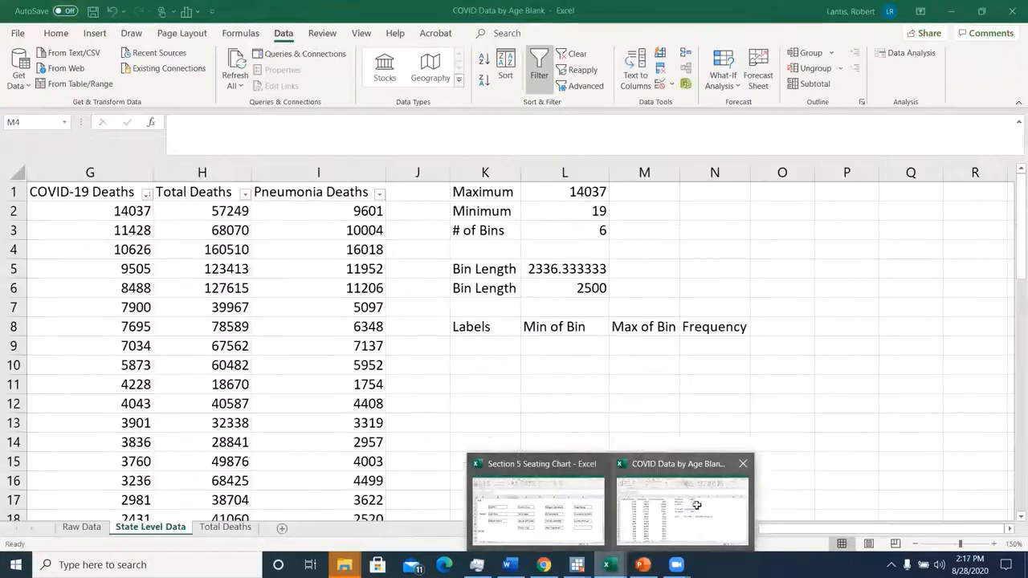
{"action": "left_click", "coordinate": [696, 506]}
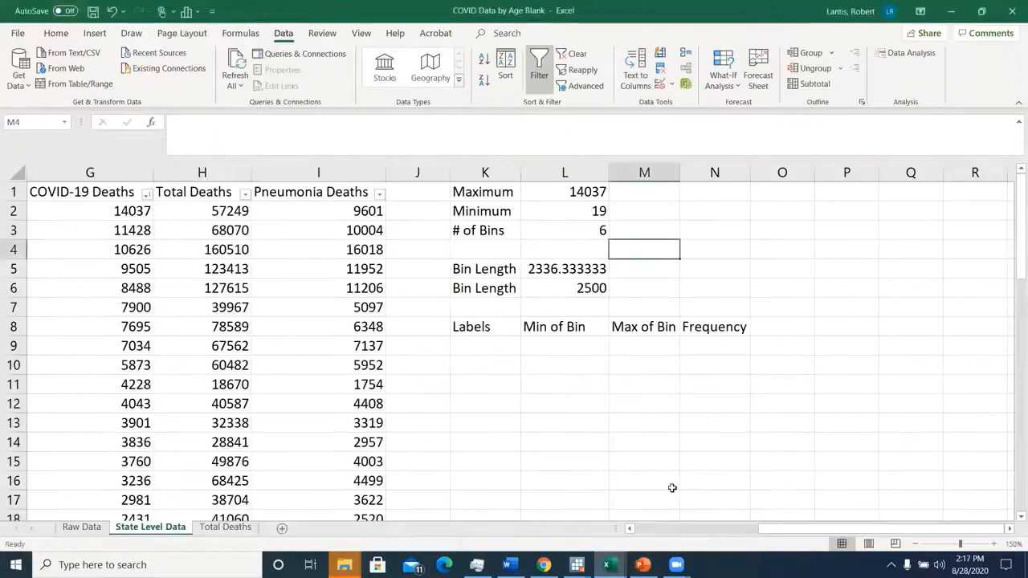
Step: Enter the first two bin labels, 0-2500 in K9 and 2500-5000 in K10
{"action": "left_click", "coordinate": [478, 343]}
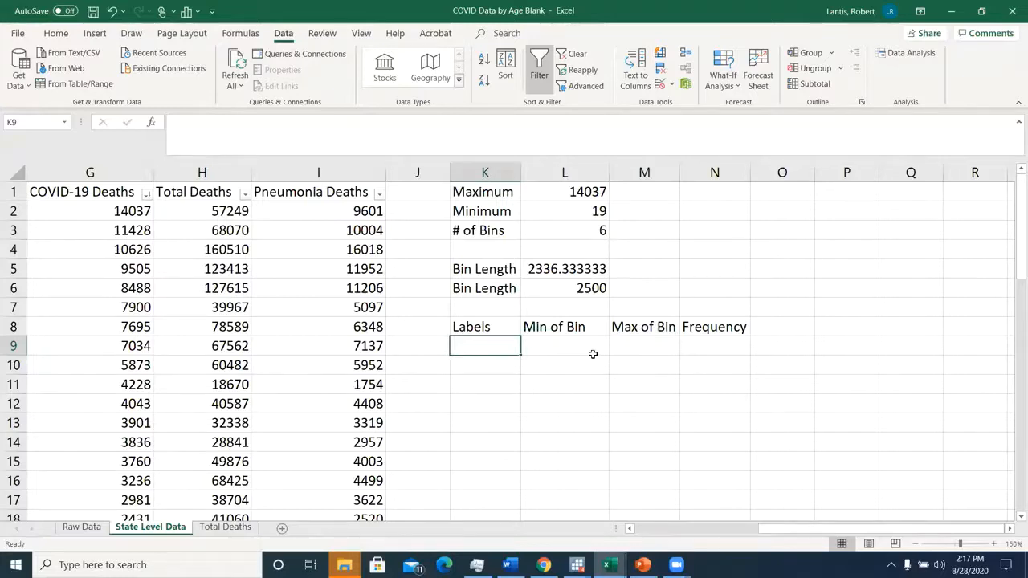
{"action": "type", "text": "0-2500"}
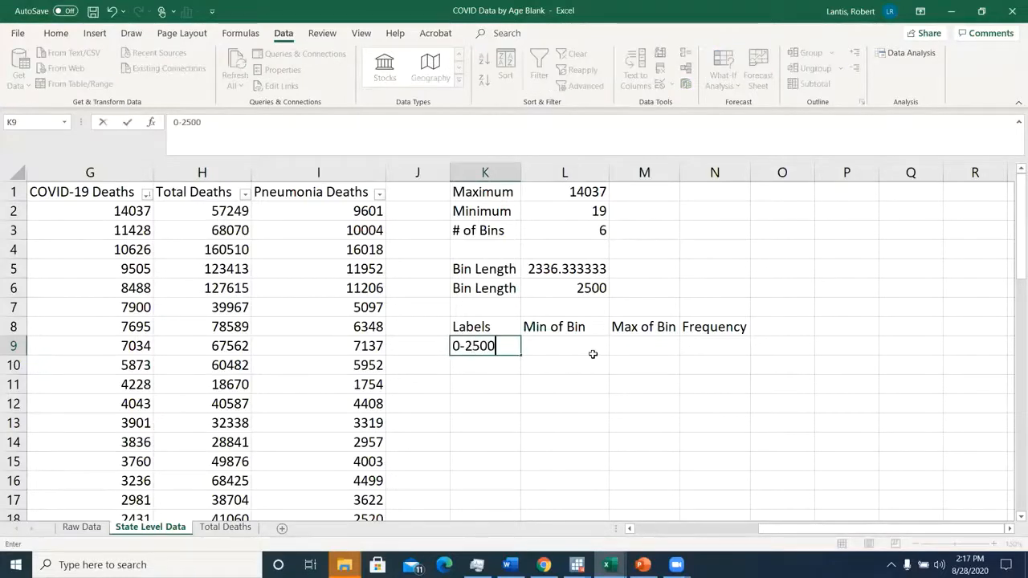
{"action": "key", "text": "Return"}
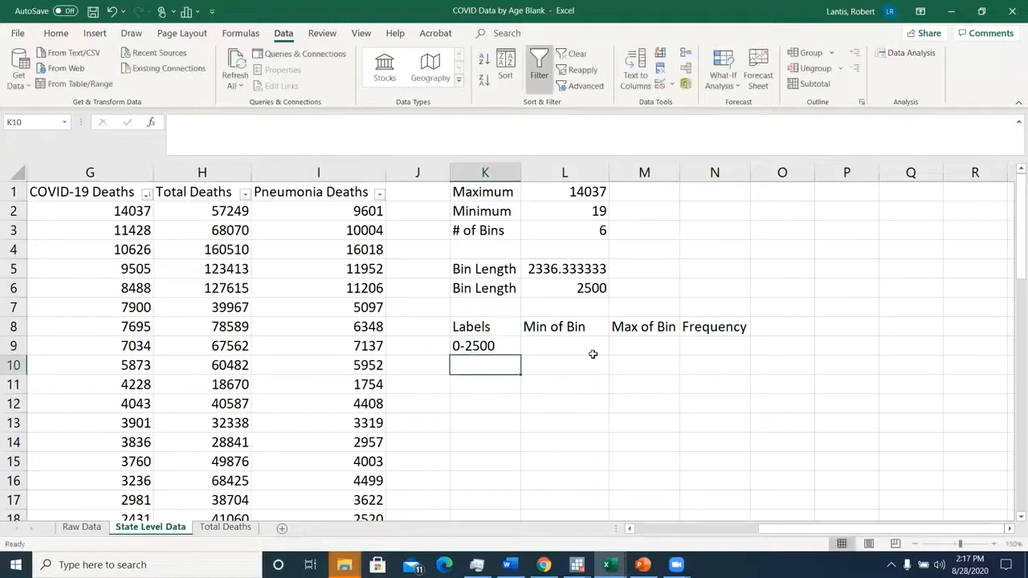
{"action": "type", "text": "2500-5000"}
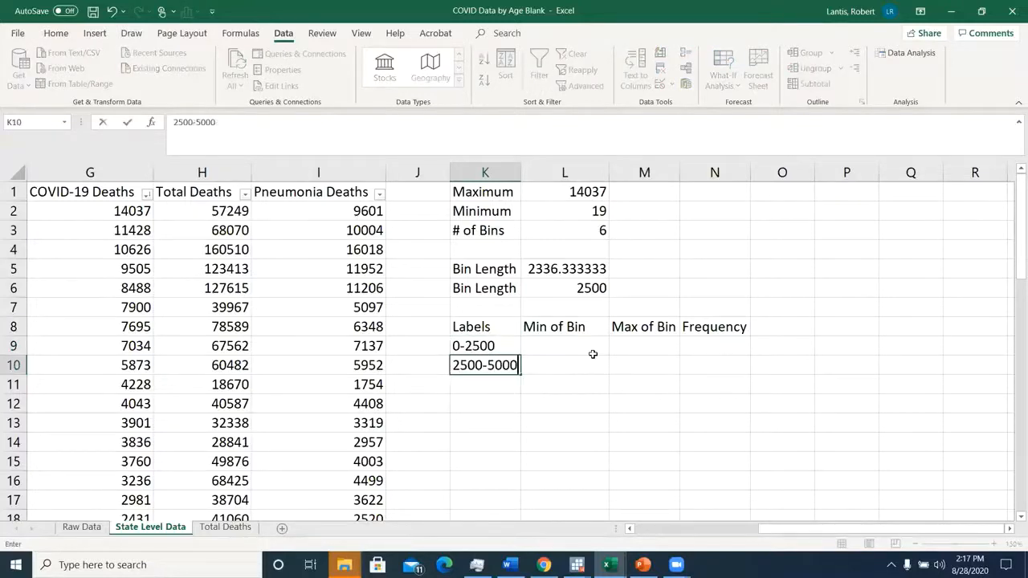
{"action": "key", "text": "Return"}
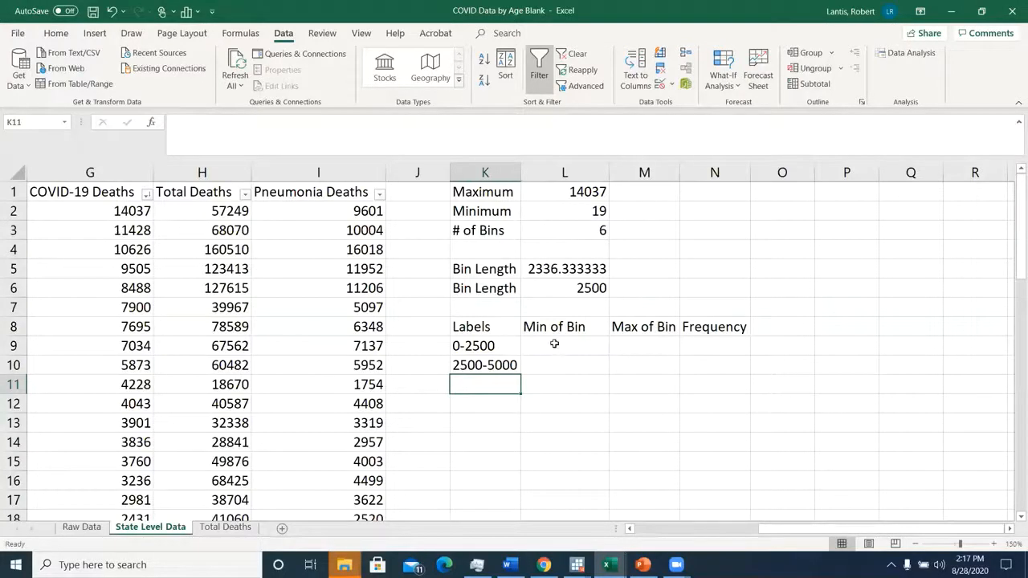
Step: Rewrite the first bin label in K9 as the inequality 0<X<=2500
{"action": "double_click", "coordinate": [463, 345]}
{"action": "key", "text": "BackSpace"}
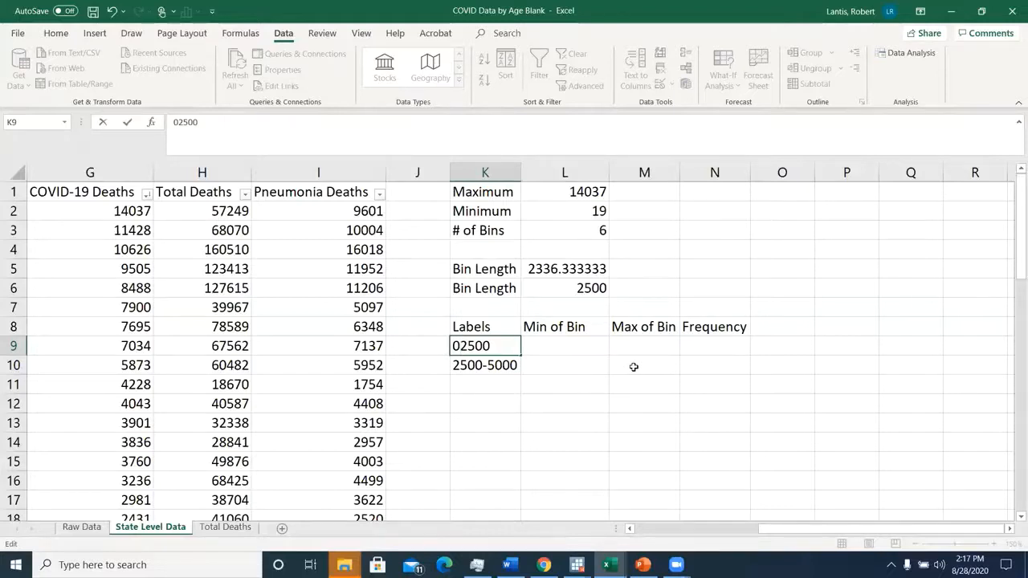
{"action": "type", "text": "<X<="}
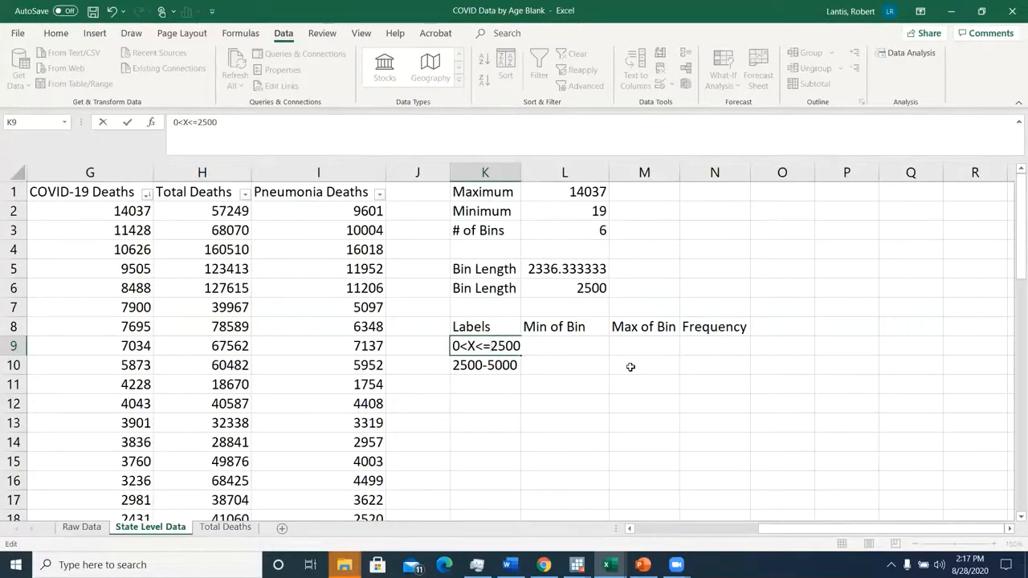
{"action": "key", "text": "Return"}
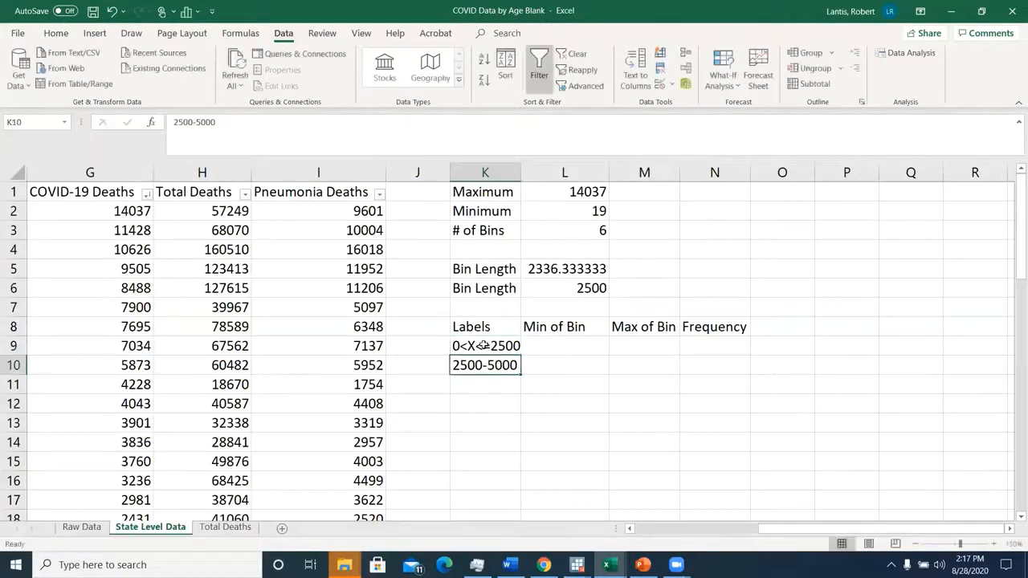
Step: Rewrite the bin label in K10 as 2500<X<=5000 and widen column K to fit it
{"action": "double_click", "coordinate": [480, 366]}
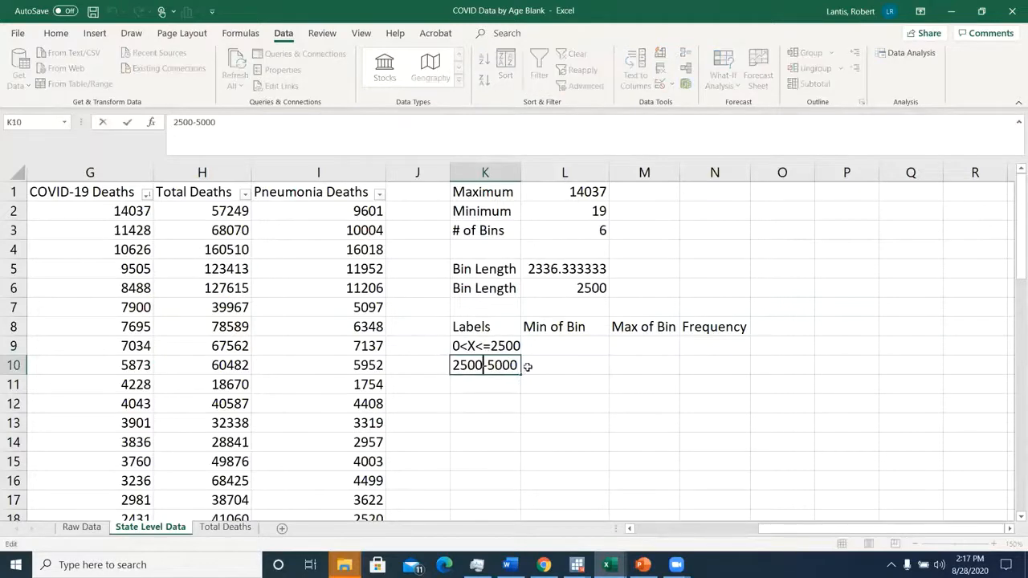
{"action": "type", "text": "<X<"}
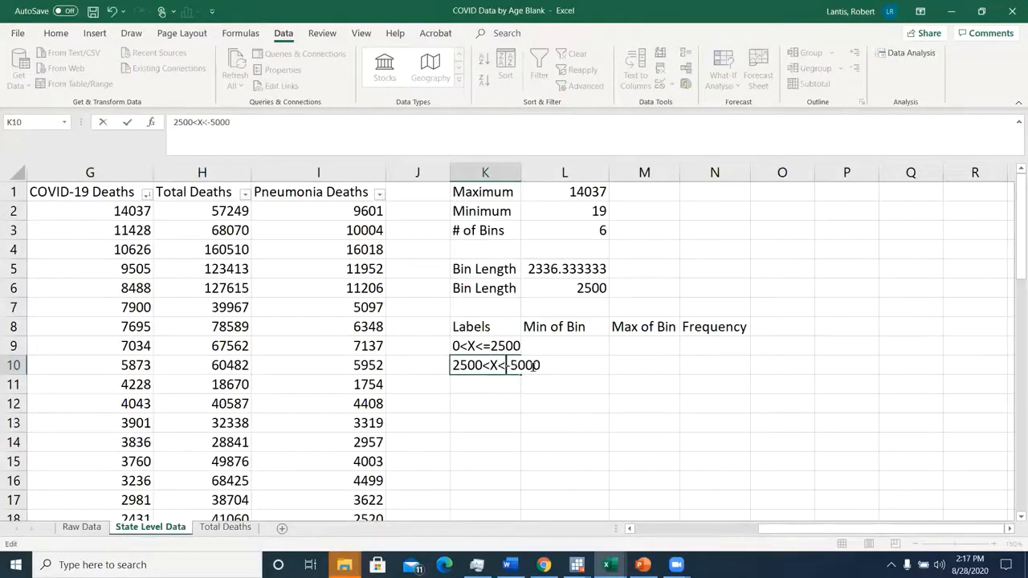
{"action": "key", "text": "Delete"}
{"action": "type", "text": "<="}
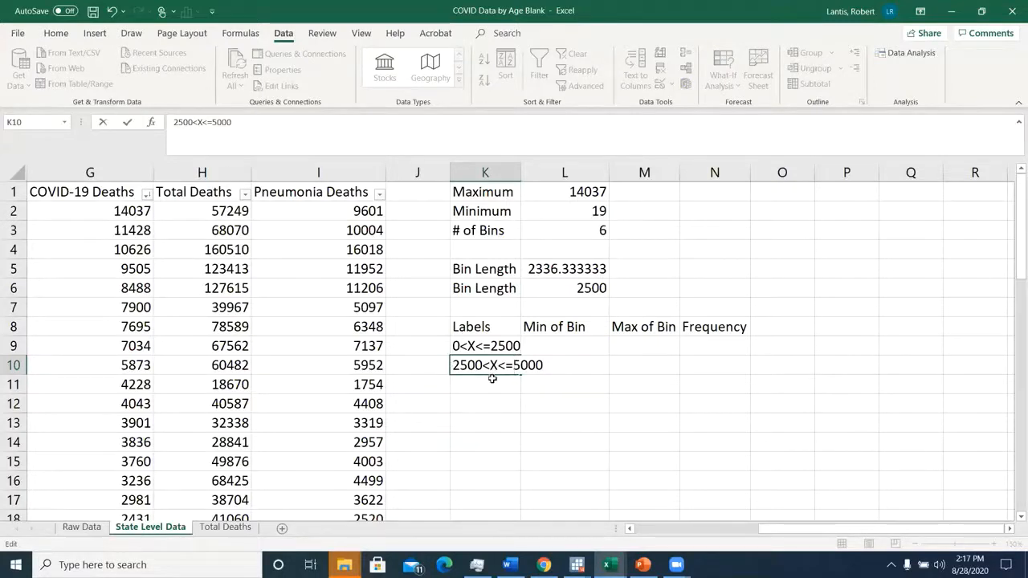
{"action": "key", "text": "Return"}
{"action": "left_click", "coordinate": [490, 351]}
{"action": "double_click", "coordinate": [520, 173]}
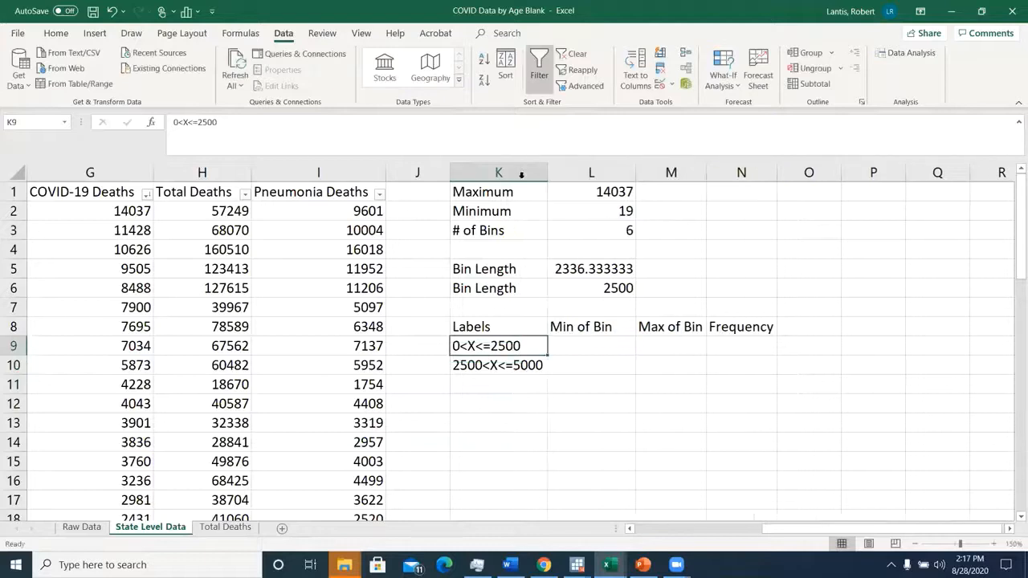
Step: Copy the bin label 2500<X<=5000 from K10 into cells K11 through K14
{"action": "left_click", "coordinate": [513, 365]}
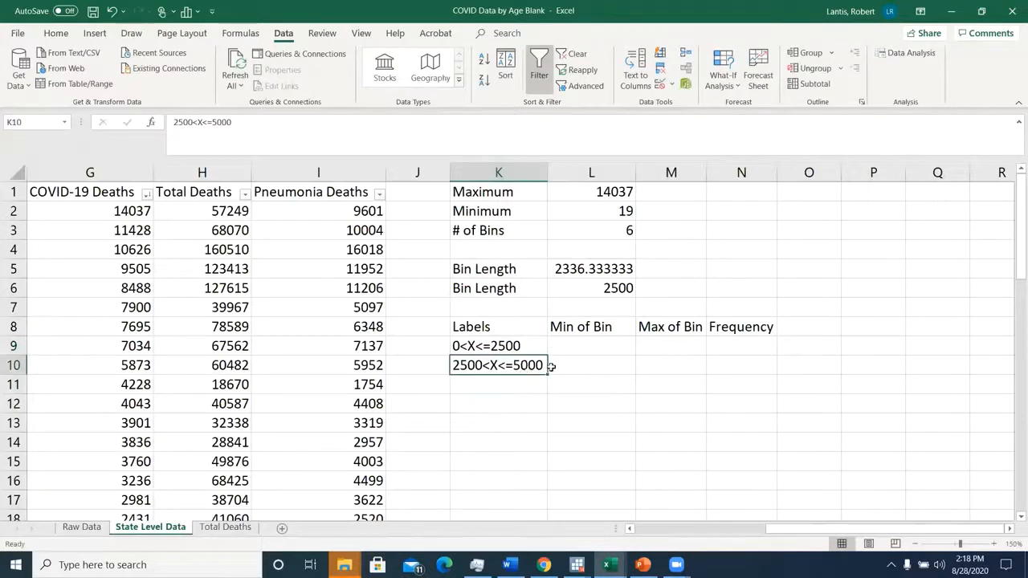
{"action": "key", "text": "ctrl+c"}
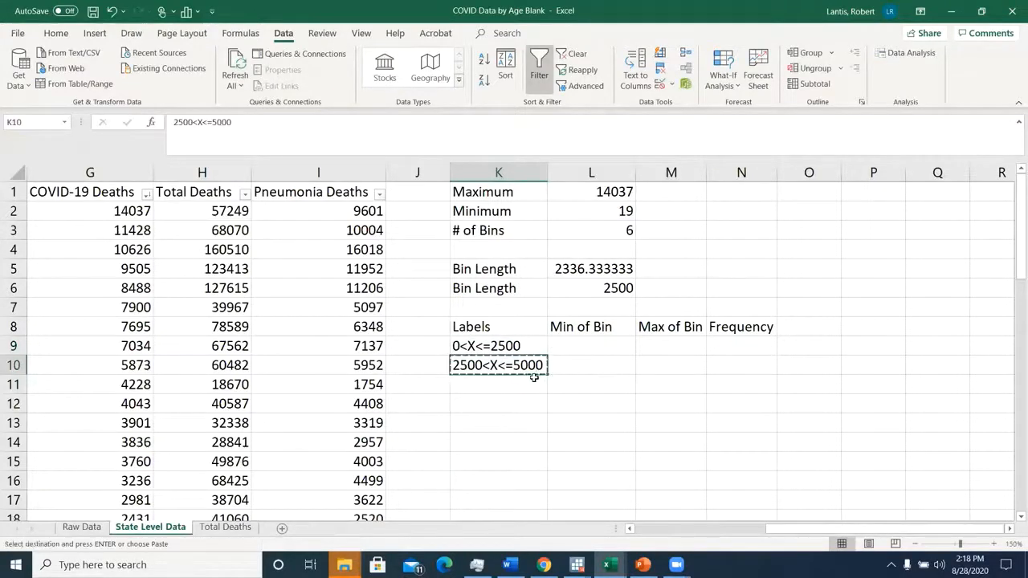
{"action": "left_click", "coordinate": [490, 385]}
{"action": "key", "text": "ctrl+v"}
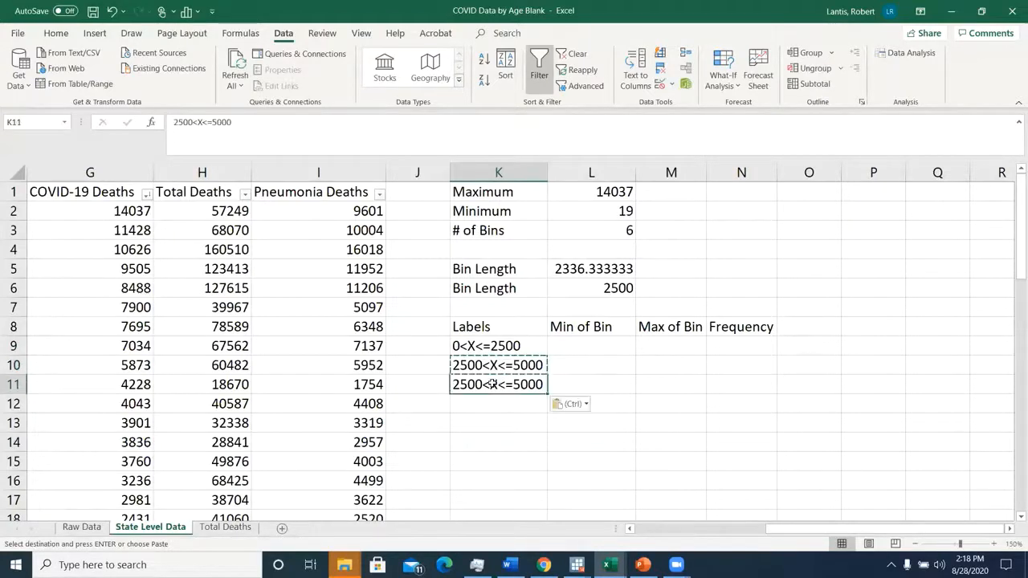
{"action": "key", "text": "Down"}
{"action": "key", "text": "ctrl+v"}
{"action": "key", "text": "Down"}
{"action": "key", "text": "ctrl+v"}
{"action": "key", "text": "Down"}
{"action": "key", "text": "ctrl+v"}
{"action": "key", "text": "Down"}
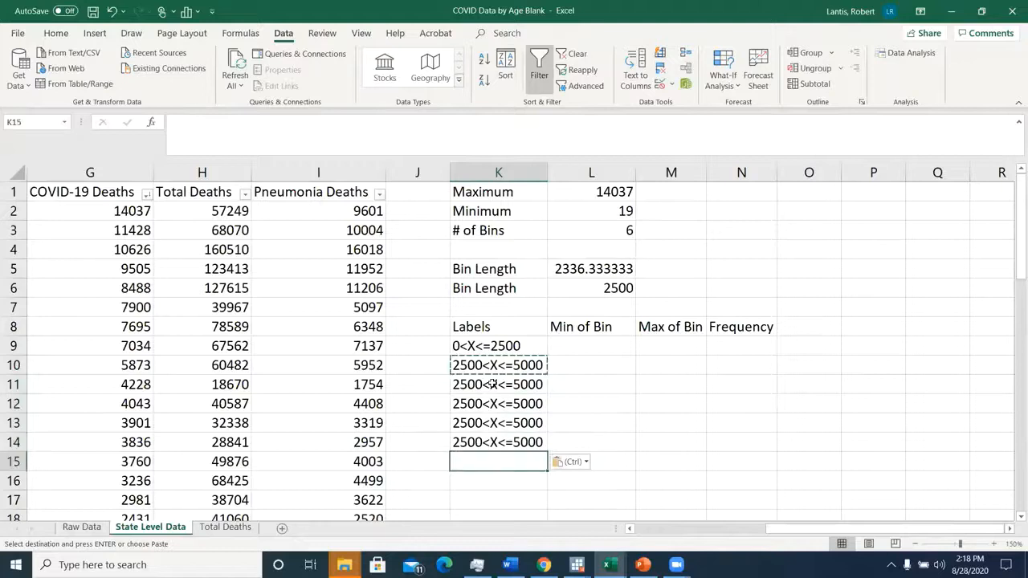
Step: Edit the copied bin label in K11 to read 5000<X<=7500
{"action": "left_click", "coordinate": [452, 384]}
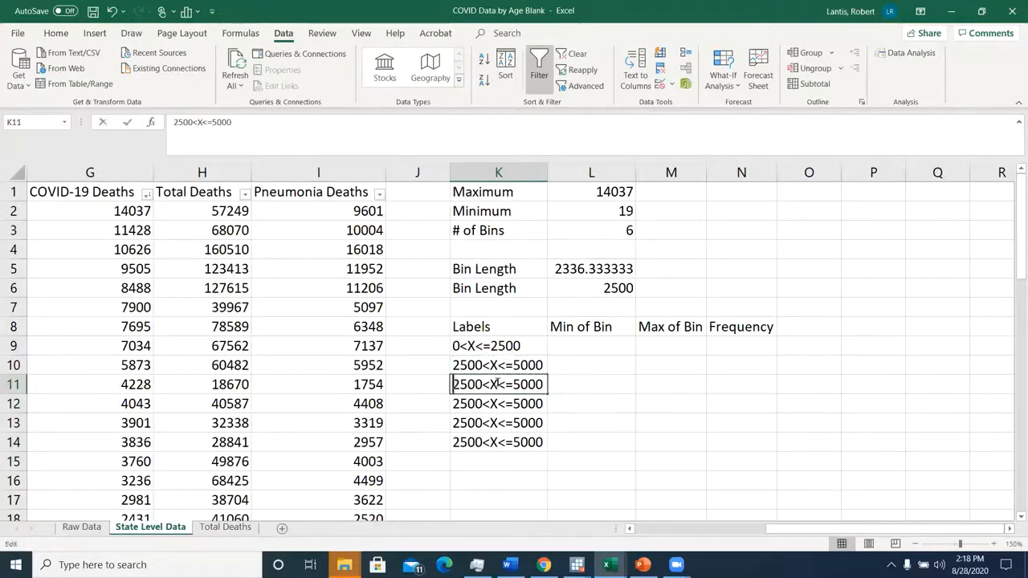
{"action": "double_click", "coordinate": [451, 384]}
{"action": "left_click_drag", "start_coordinate": [450, 384], "coordinate": [481, 384]}
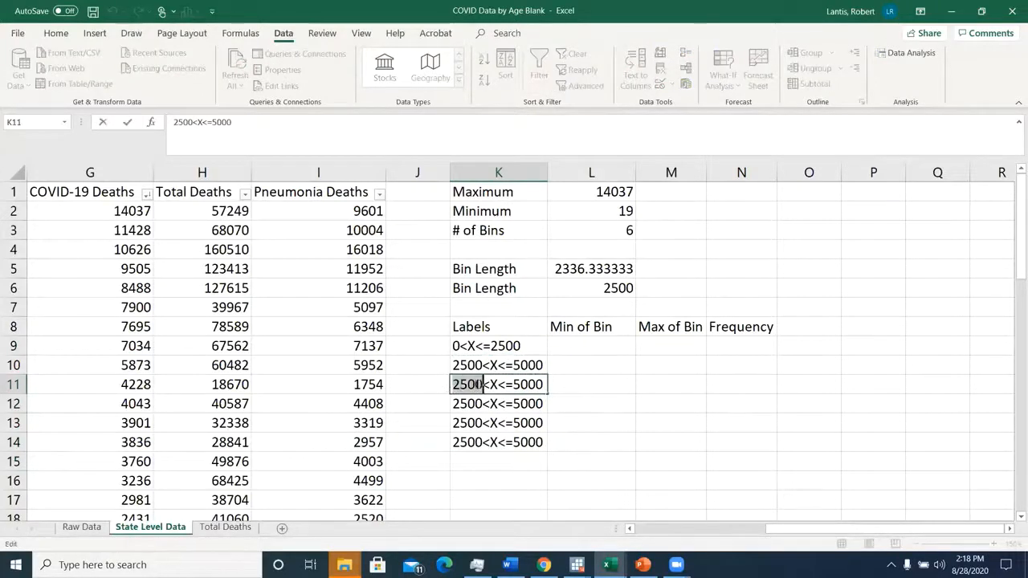
{"action": "type", "text": "5000"}
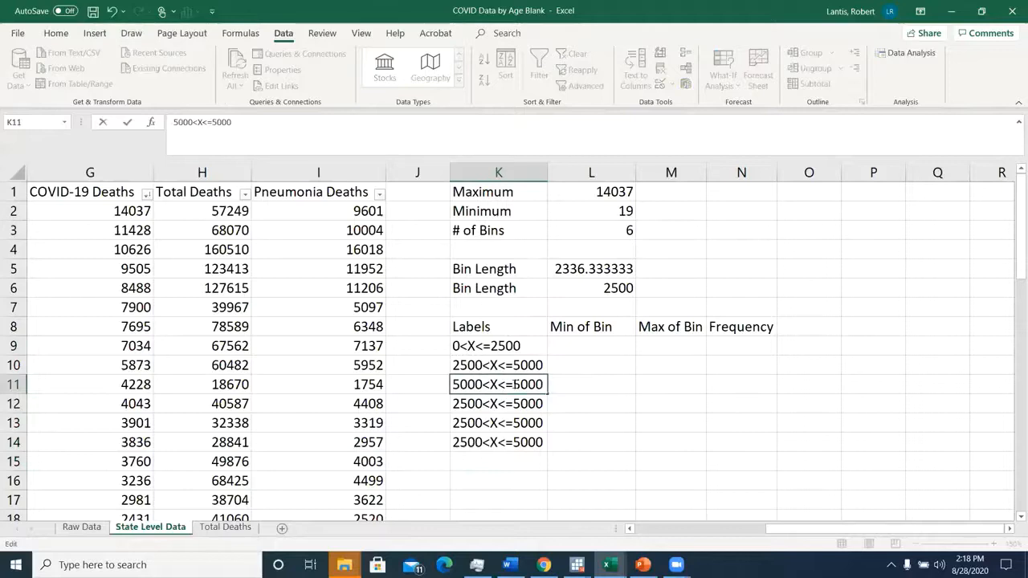
{"action": "double_click", "coordinate": [522, 384]}
{"action": "type", "text": "7500"}
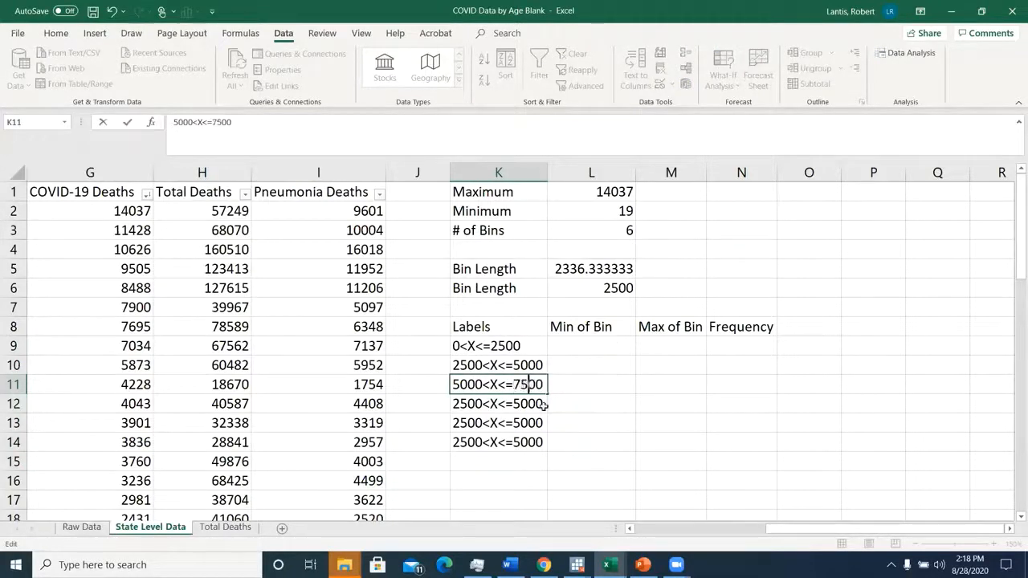
Step: Edit the copied bin label in K12 to read 7500<X<=10000
{"action": "left_click", "coordinate": [465, 403]}
{"action": "double_click", "coordinate": [464, 404]}
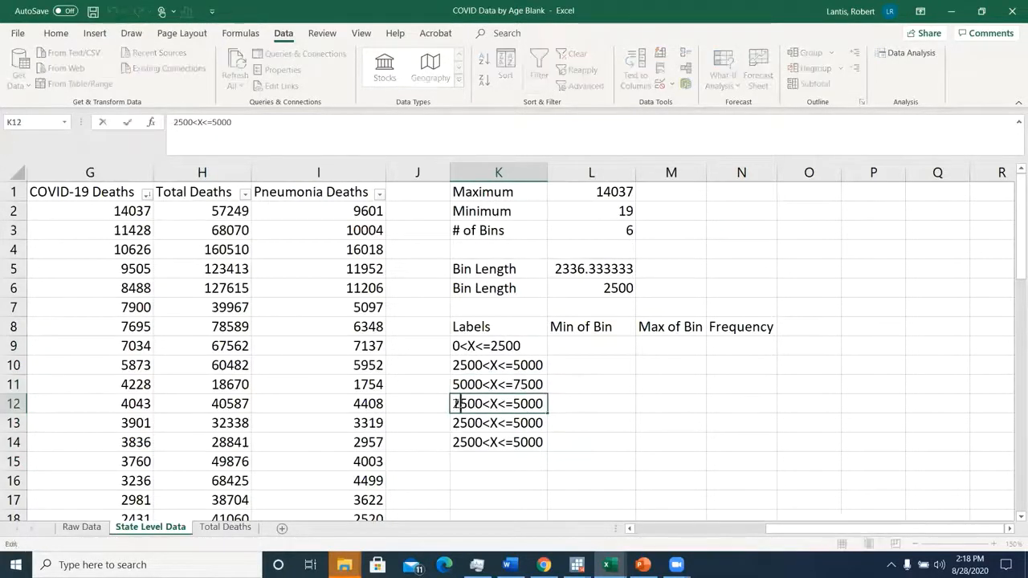
{"action": "left_click_drag", "start_coordinate": [452, 404], "coordinate": [483, 403]}
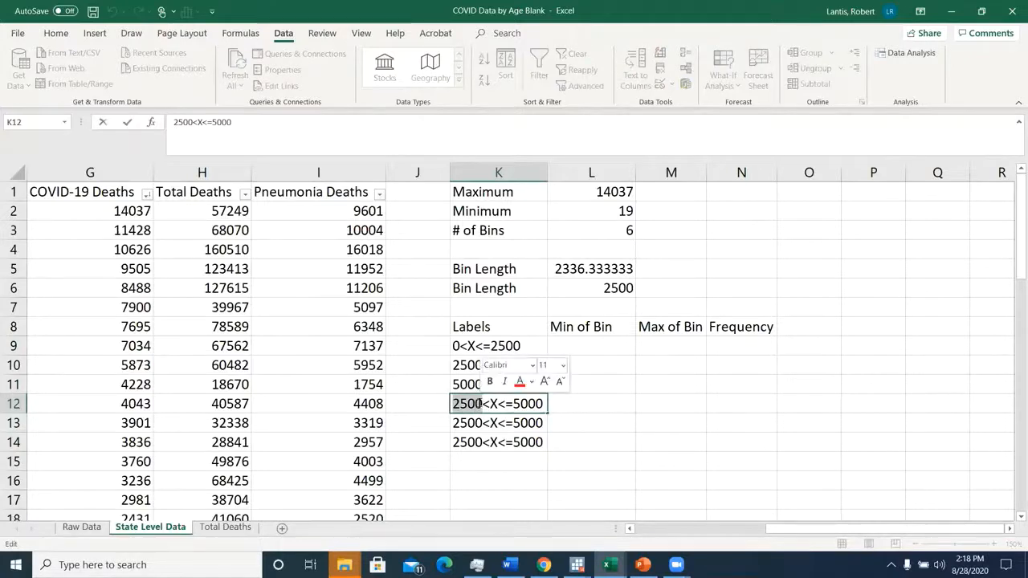
{"action": "type", "text": "7500"}
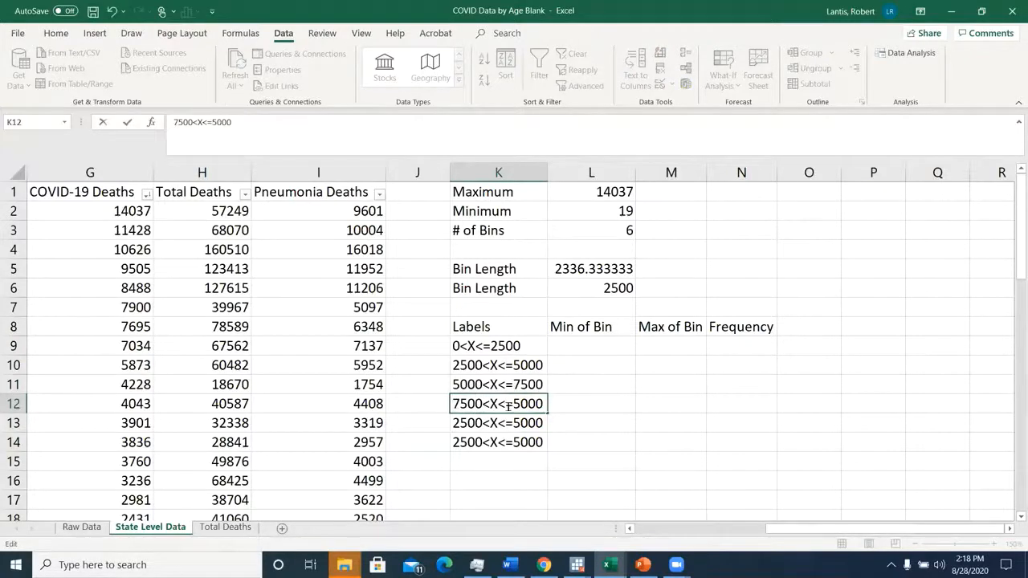
{"action": "left_click_drag", "start_coordinate": [513, 404], "coordinate": [523, 404]}
{"action": "type", "text": "10"}
{"action": "left_click", "coordinate": [458, 422]}
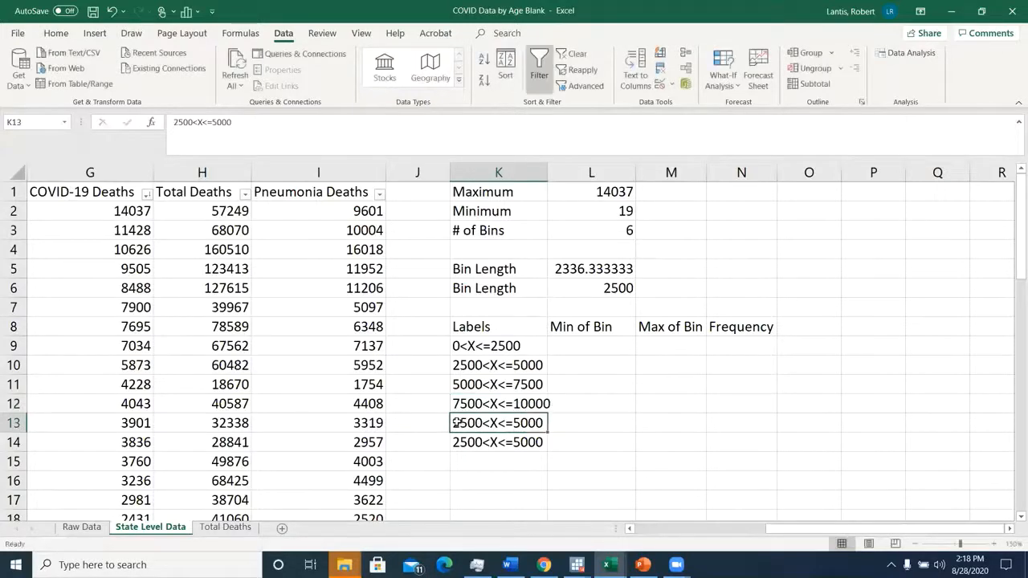
Step: Edit the copied bin label in K13 to read 10000<X<=12500
{"action": "double_click", "coordinate": [455, 423]}
{"action": "left_click_drag", "start_coordinate": [454, 423], "coordinate": [482, 423]}
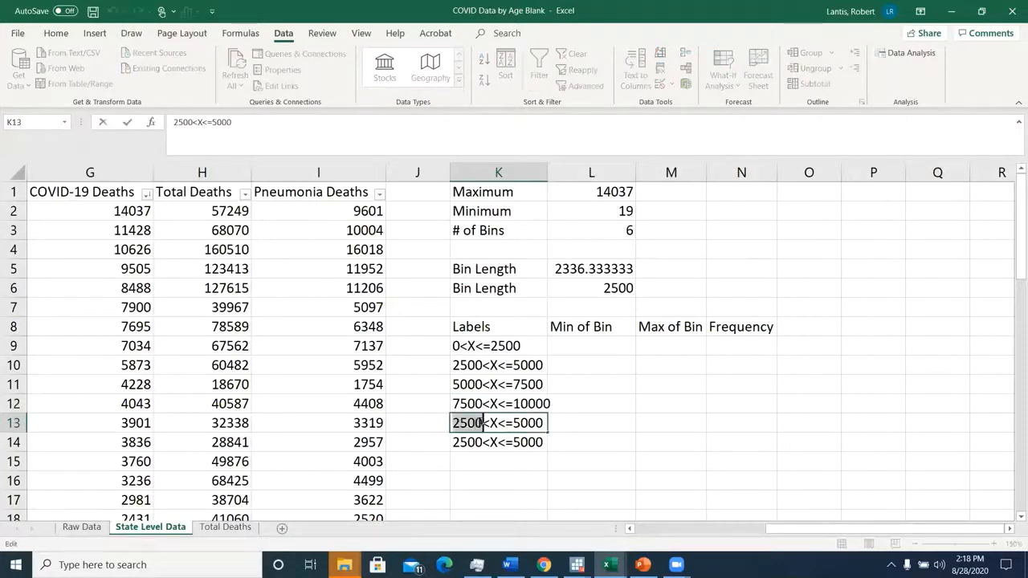
{"action": "type", "text": "10000"}
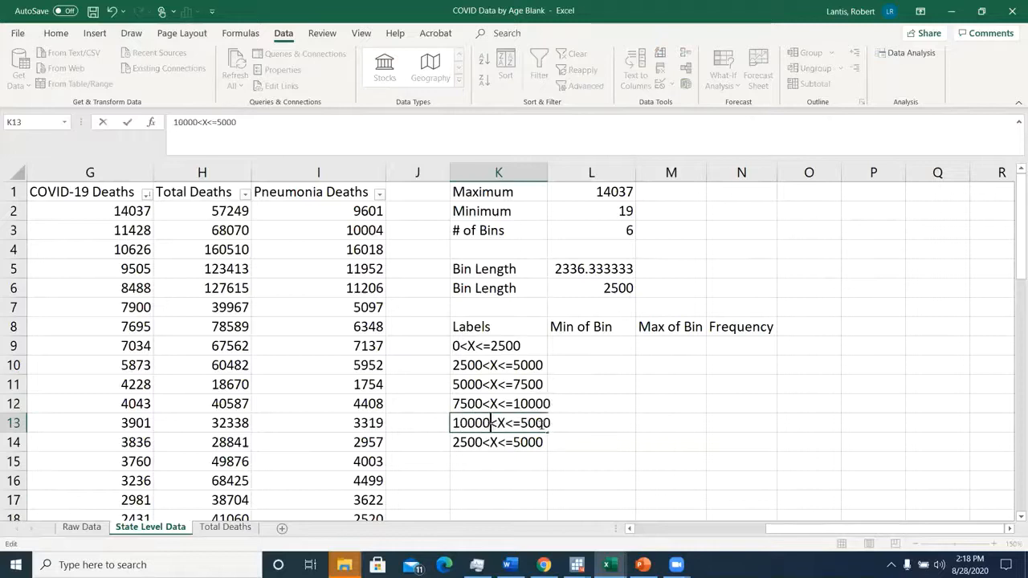
{"action": "left_click_drag", "start_coordinate": [522, 424], "coordinate": [551, 424]}
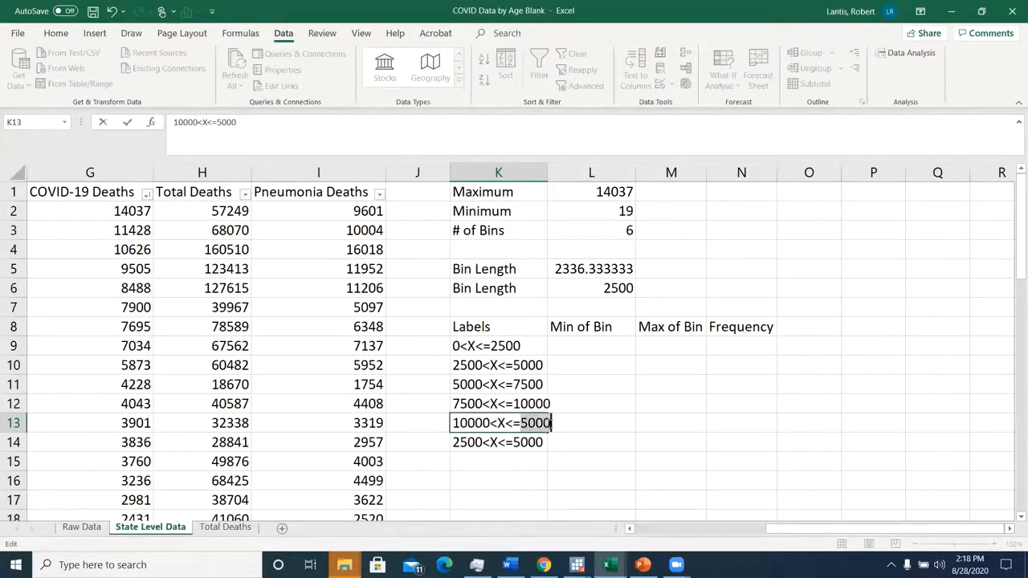
{"action": "type", "text": "12500"}
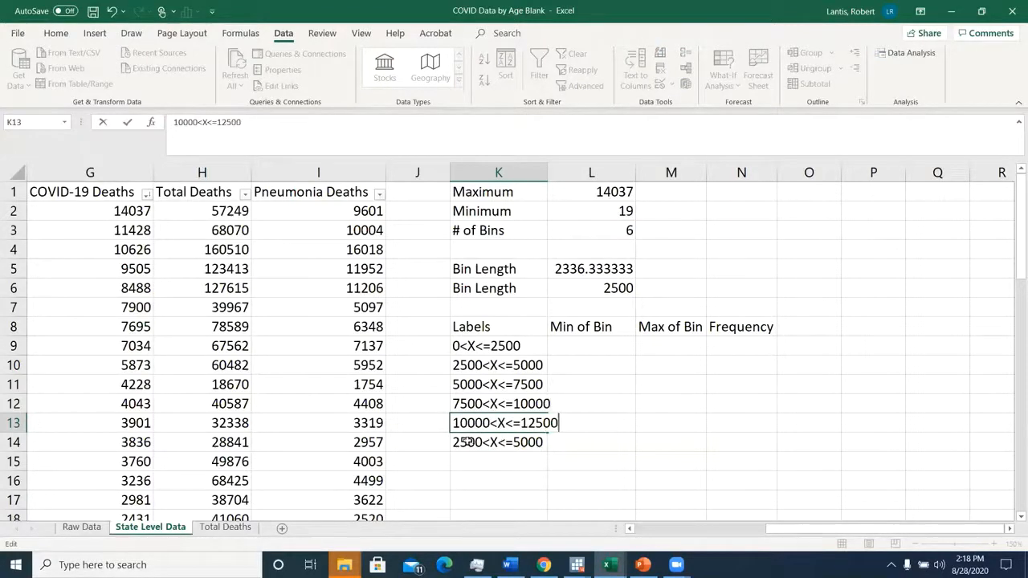
Step: Edit the copied bin label in K14 to read 12500<X<=15000 and widen column K to fit the labels
{"action": "left_click", "coordinate": [456, 442]}
{"action": "double_click", "coordinate": [455, 443]}
{"action": "left_click_drag", "start_coordinate": [455, 443], "coordinate": [559, 442]}
{"action": "type", "text": "12500"}
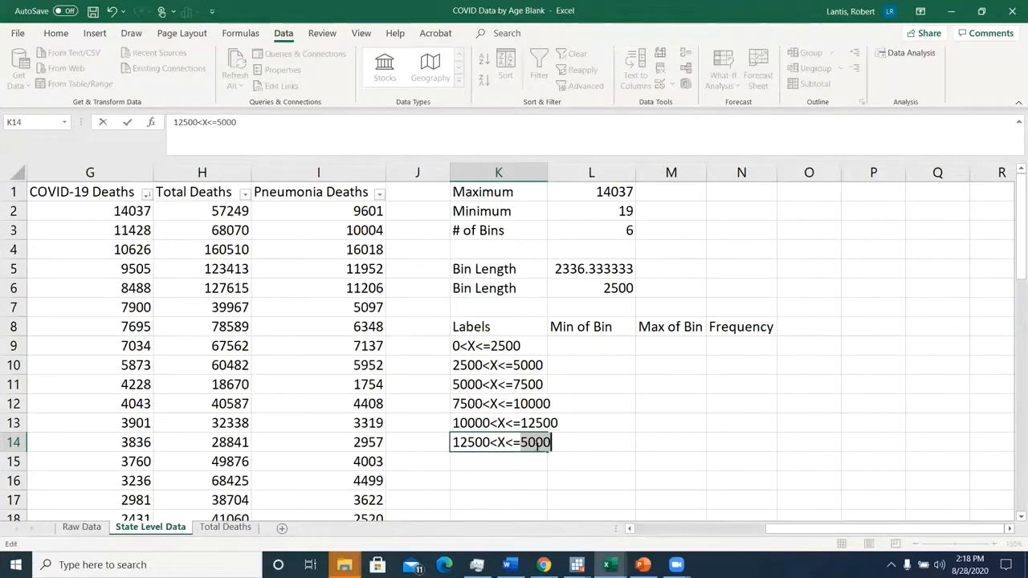
{"action": "type", "text": "15000"}
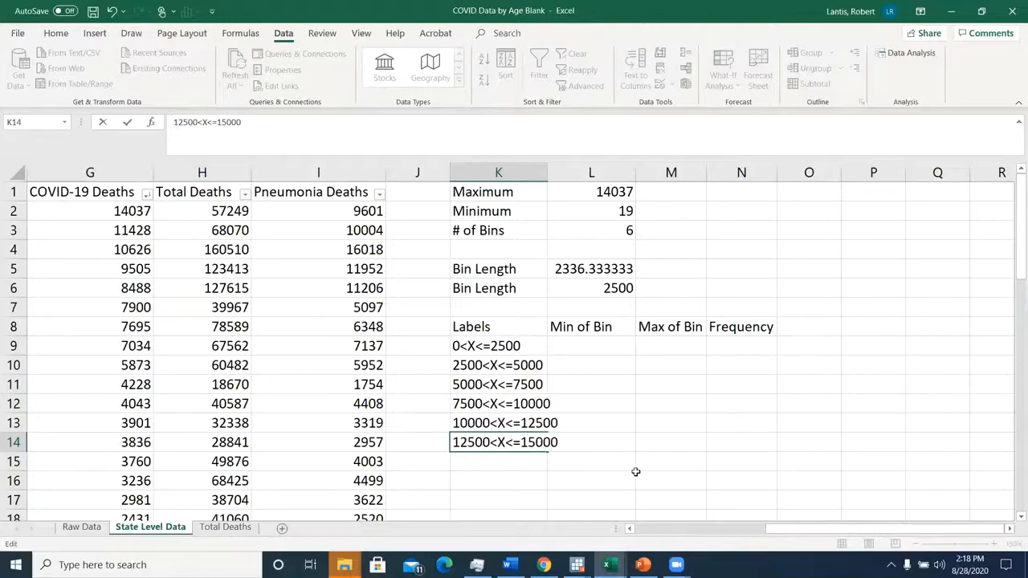
{"action": "left_click", "coordinate": [528, 455]}
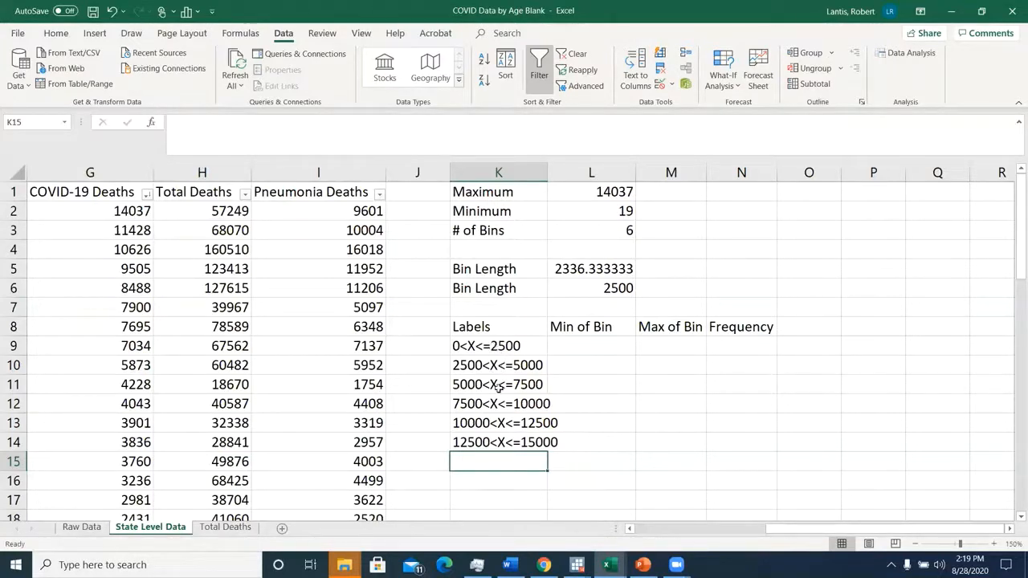
{"action": "left_click_drag", "start_coordinate": [547, 170], "coordinate": [576, 172]}
Step: Enter 0 in L9 as the minimum of the first bin
{"action": "left_click", "coordinate": [620, 348]}
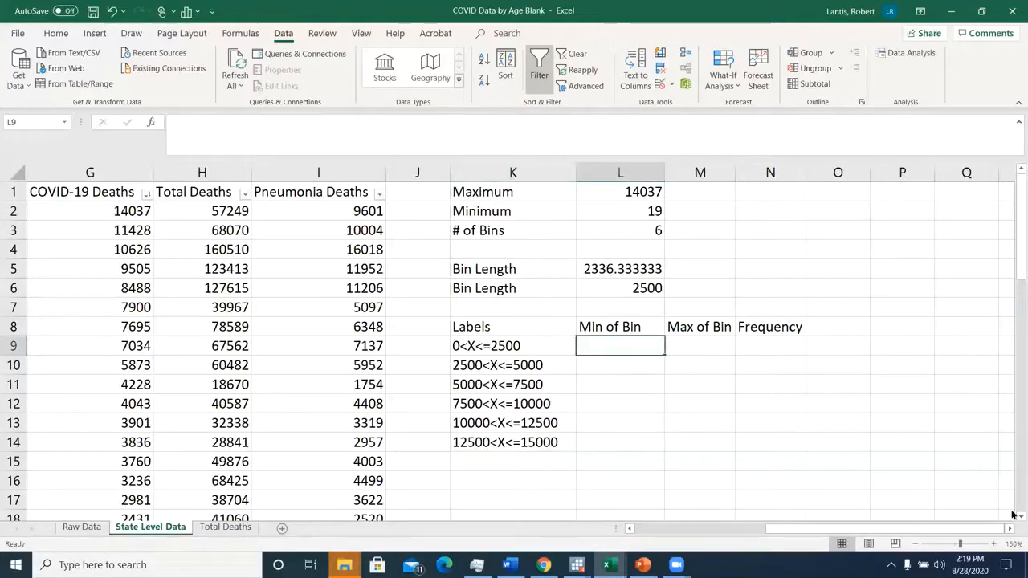
{"action": "type", "text": "0"}
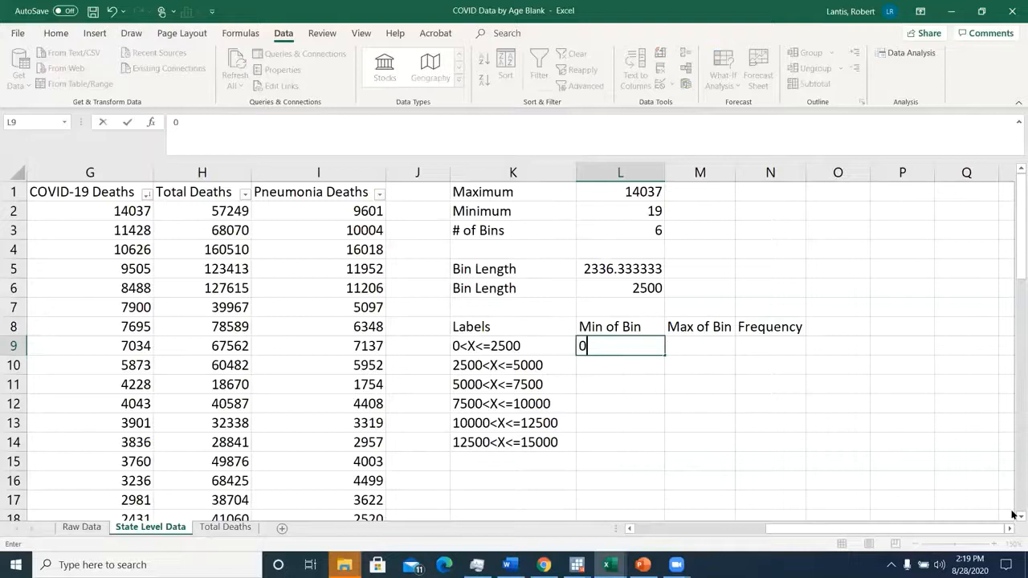
{"action": "key", "text": "Tab"}
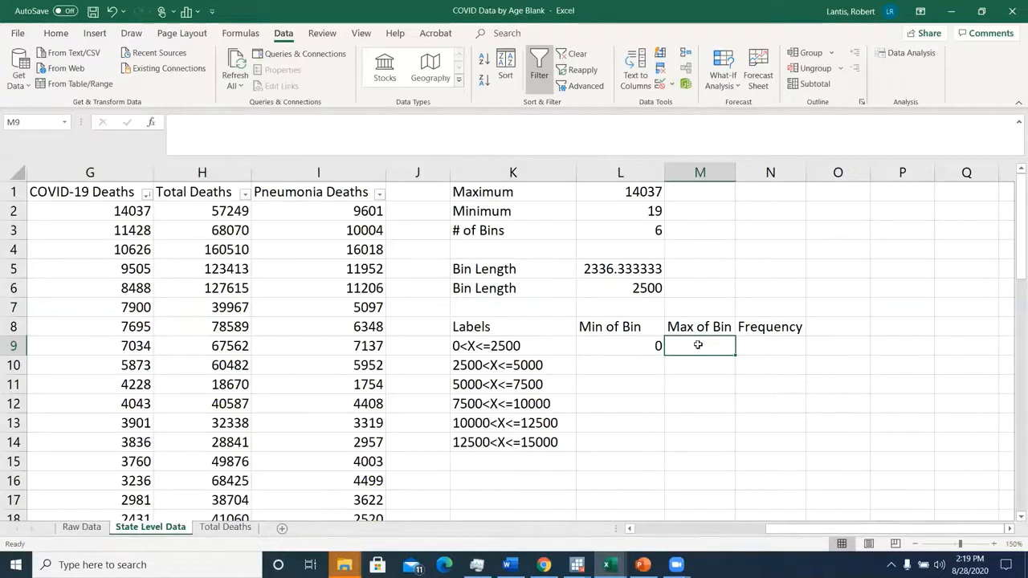
Step: Enter the formula =L9+L6 in M9 to calculate the first bin's maximum from its minimum and the bin length
{"action": "type", "text": "="}
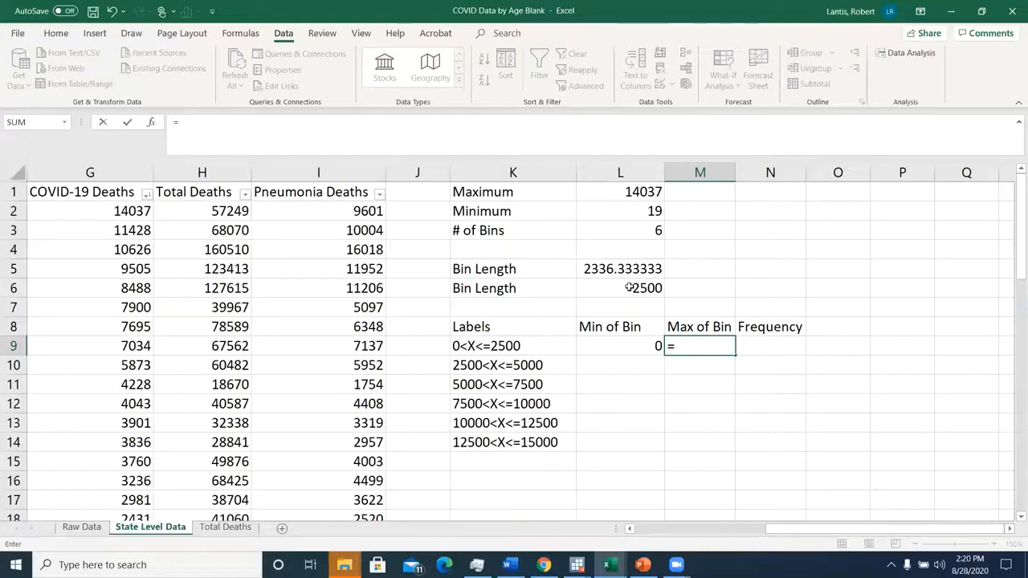
{"action": "left_click", "coordinate": [640, 345]}
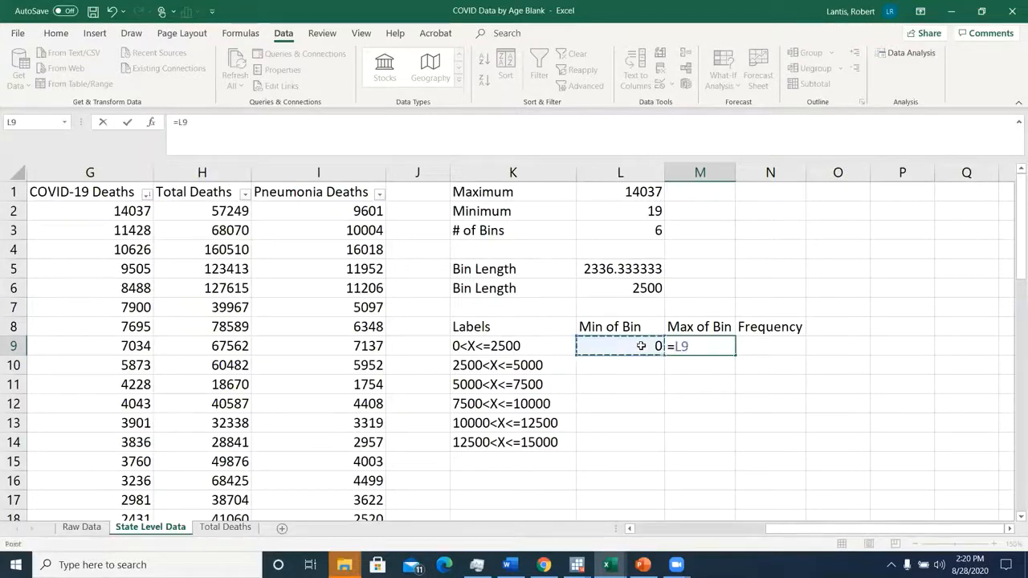
{"action": "type", "text": "+"}
{"action": "left_click", "coordinate": [631, 288]}
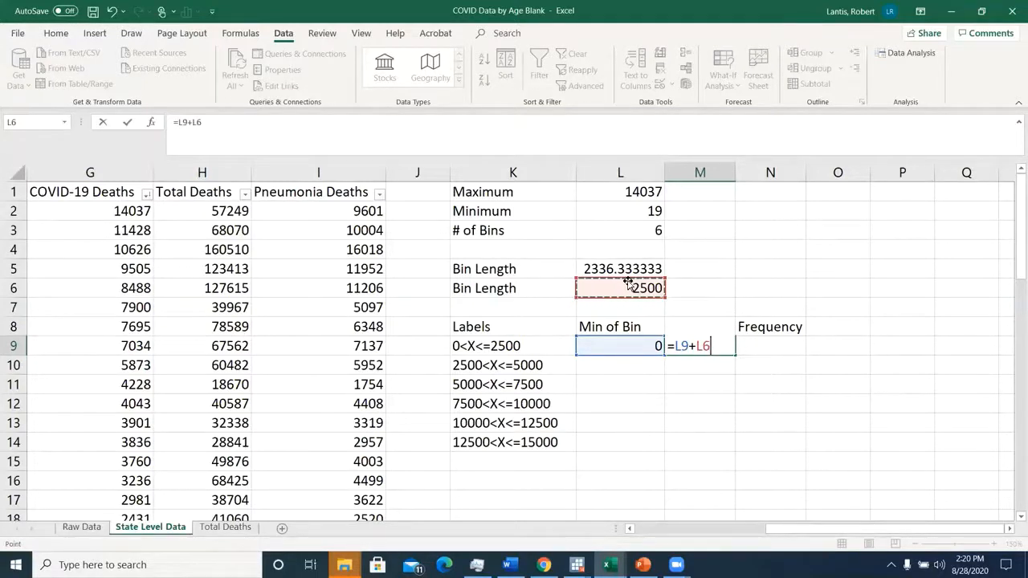
{"action": "key", "text": "Return"}
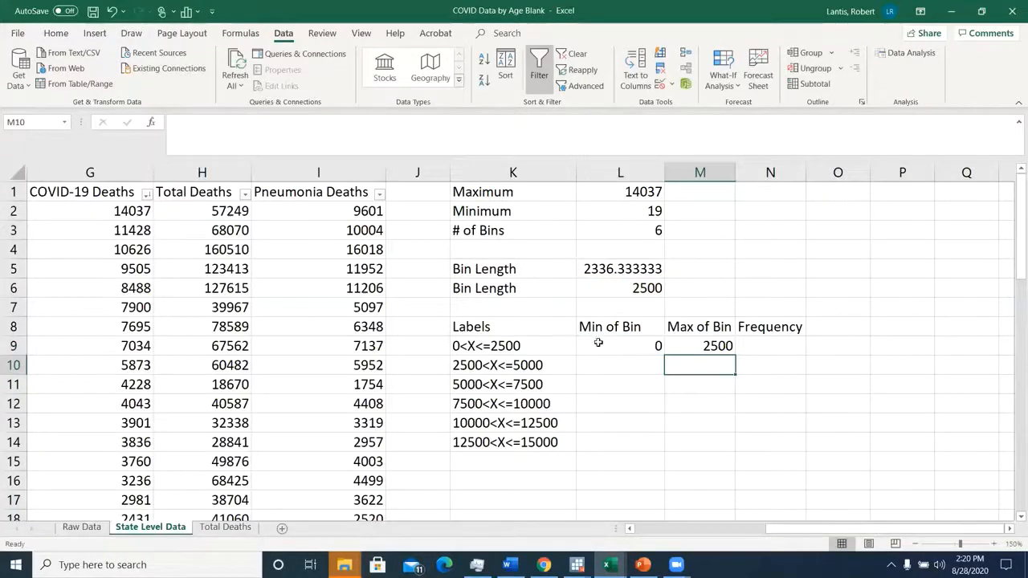
Step: Set the second bin's minimum in L10 to the previous bin's maximum with the formula =M9
{"action": "left_click", "coordinate": [618, 361]}
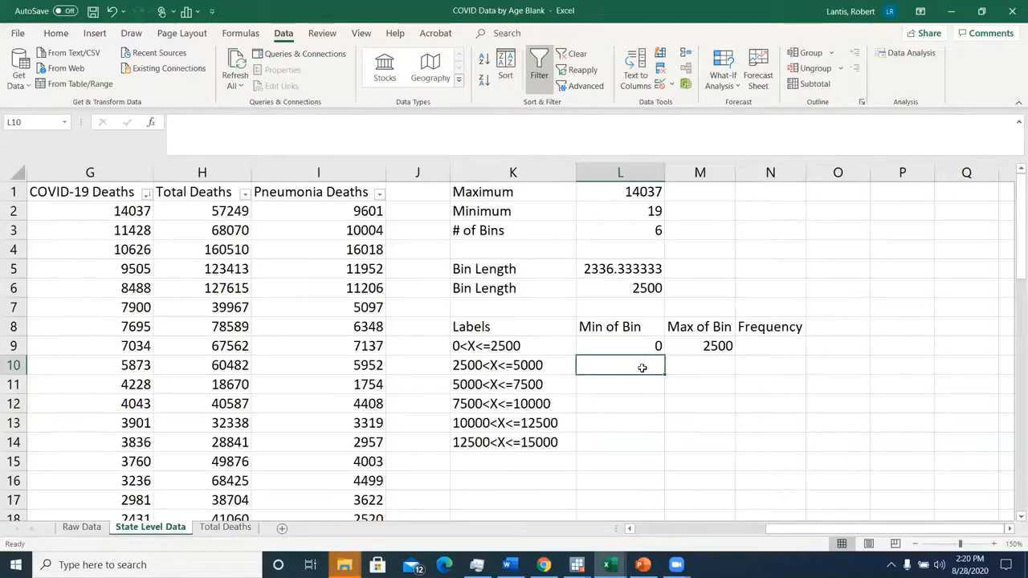
{"action": "type", "text": "="}
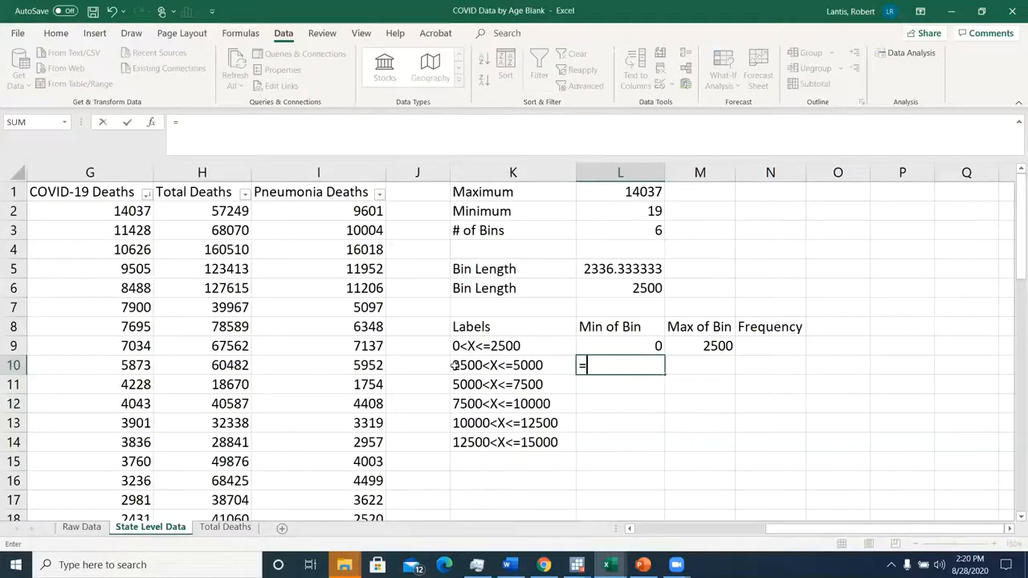
{"action": "left_click", "coordinate": [704, 345]}
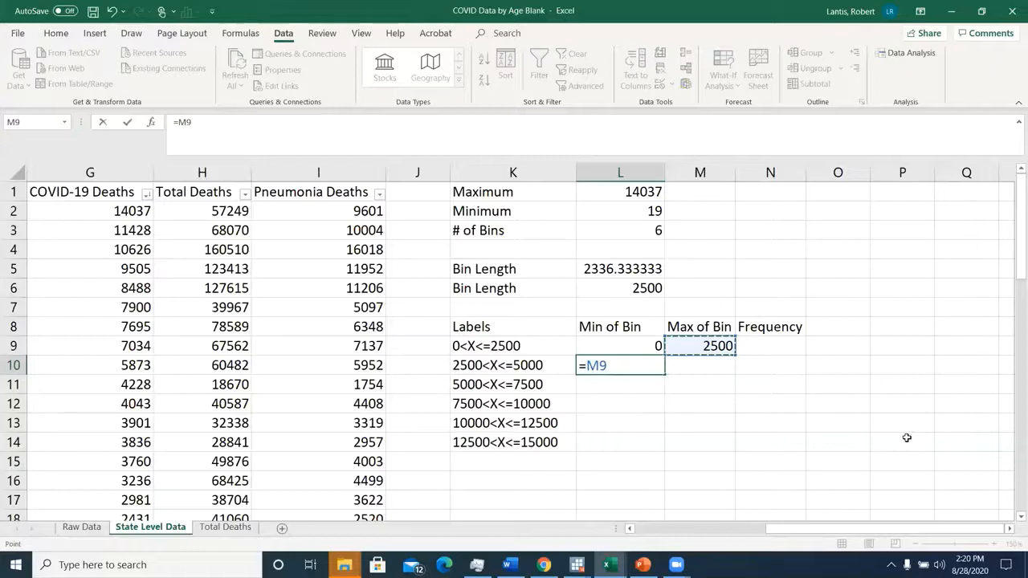
{"action": "key", "text": "Return"}
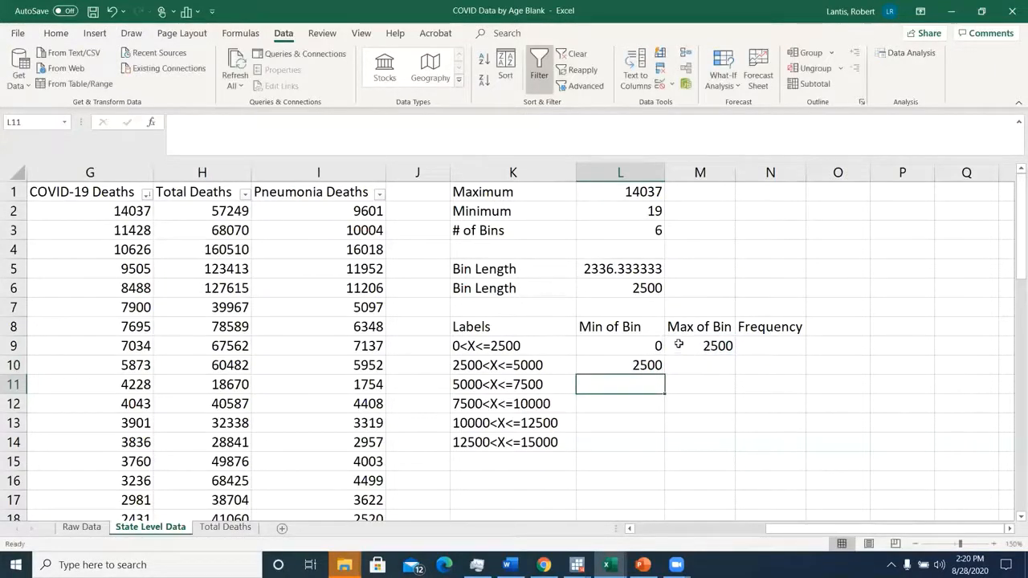
Step: Review the bin minimum formula in L10 and fill it down through L12
{"action": "left_click", "coordinate": [640, 366]}
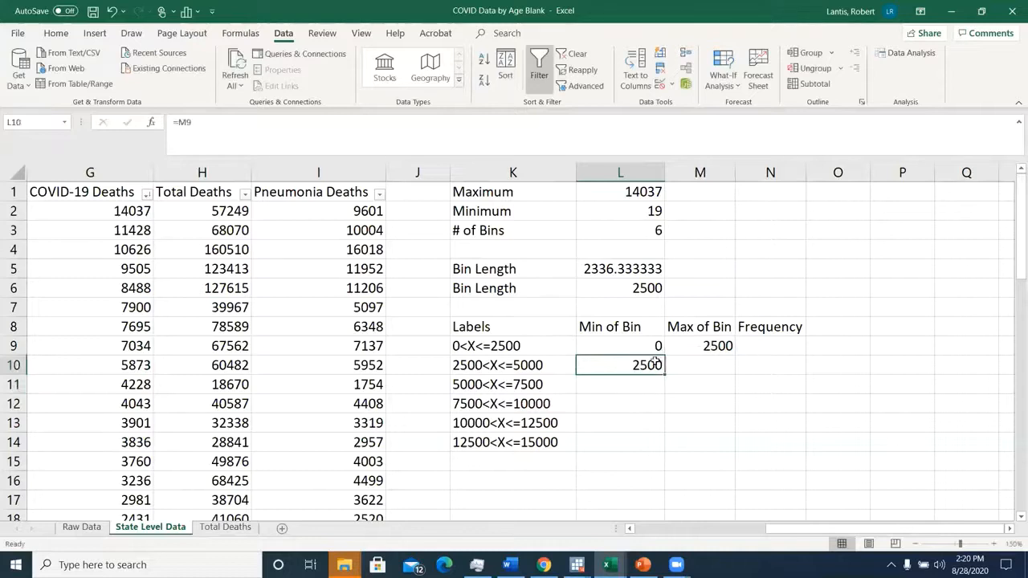
{"action": "double_click", "coordinate": [647, 366]}
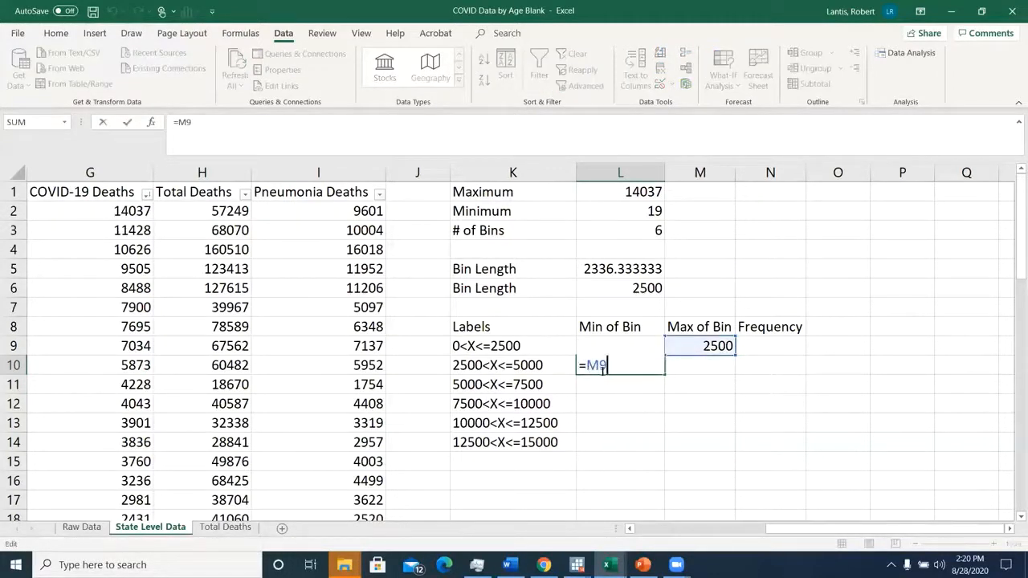
{"action": "key", "text": "Return"}
{"action": "left_click", "coordinate": [652, 366]}
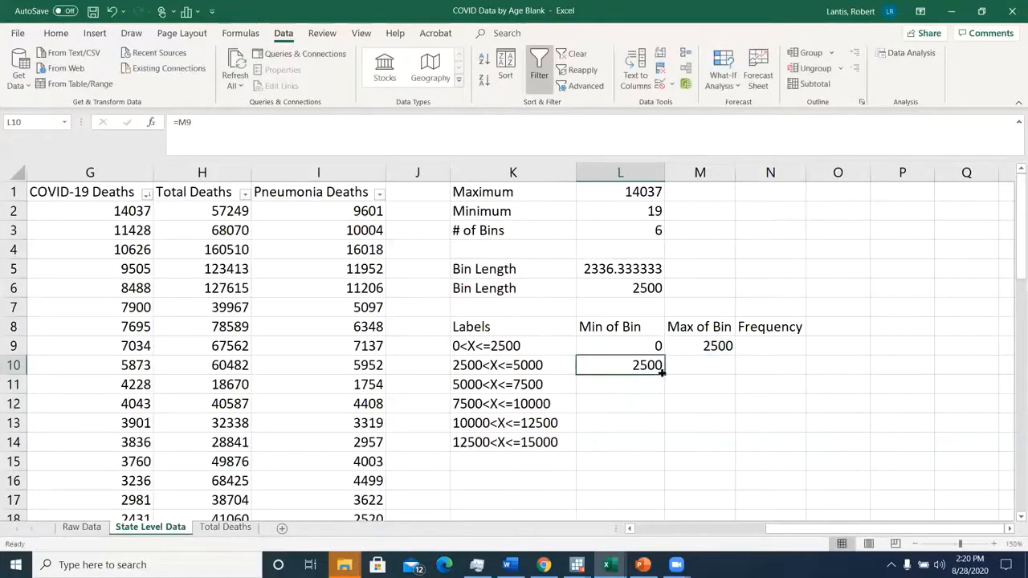
{"action": "left_click_drag", "start_coordinate": [663, 373], "coordinate": [660, 407]}
Step: Examine which Max of Bin cells the copied formulas in L11 and L12 refer to
{"action": "left_click", "coordinate": [716, 389]}
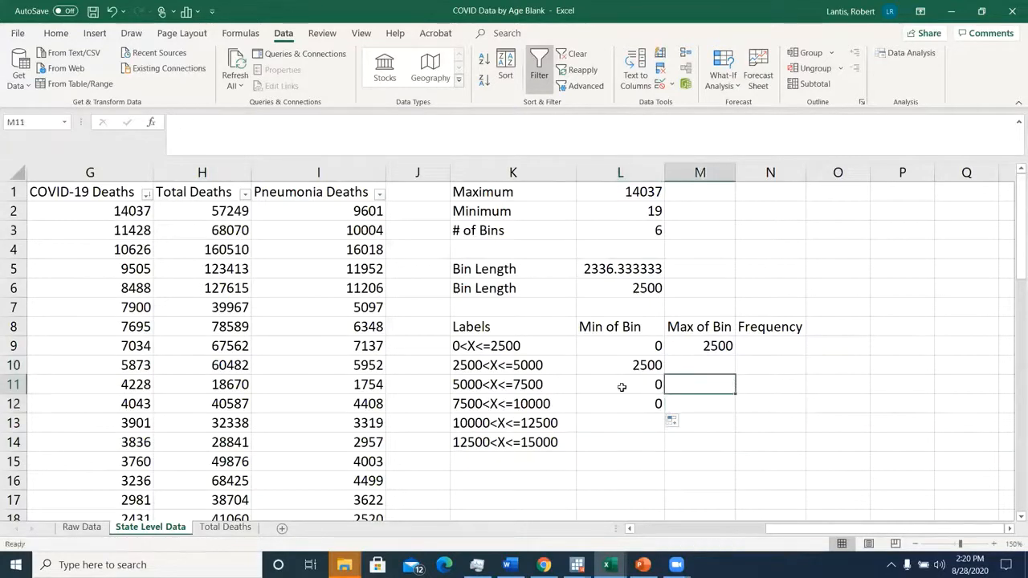
{"action": "double_click", "coordinate": [621, 387]}
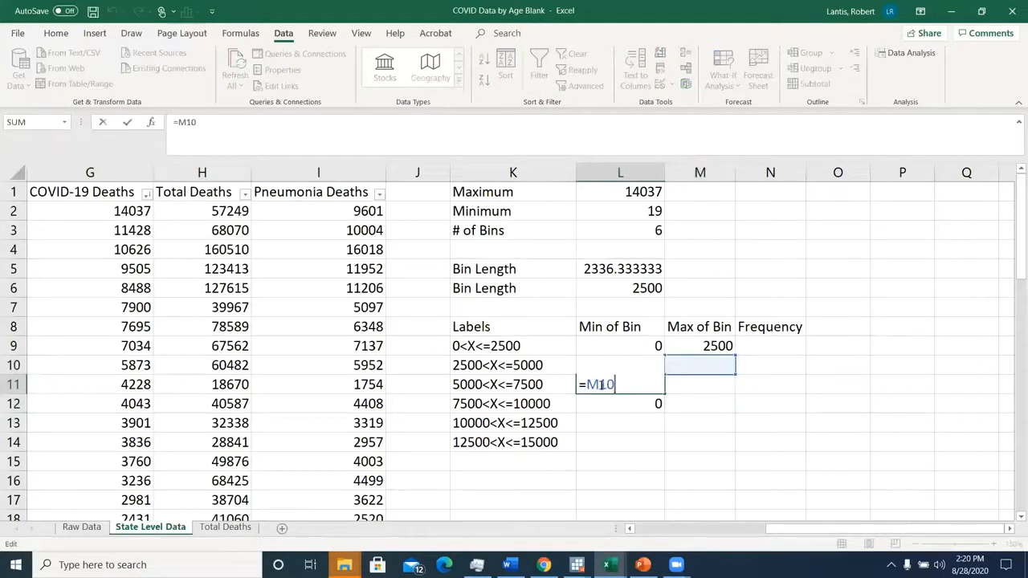
{"action": "key", "text": "Return"}
{"action": "double_click", "coordinate": [630, 398]}
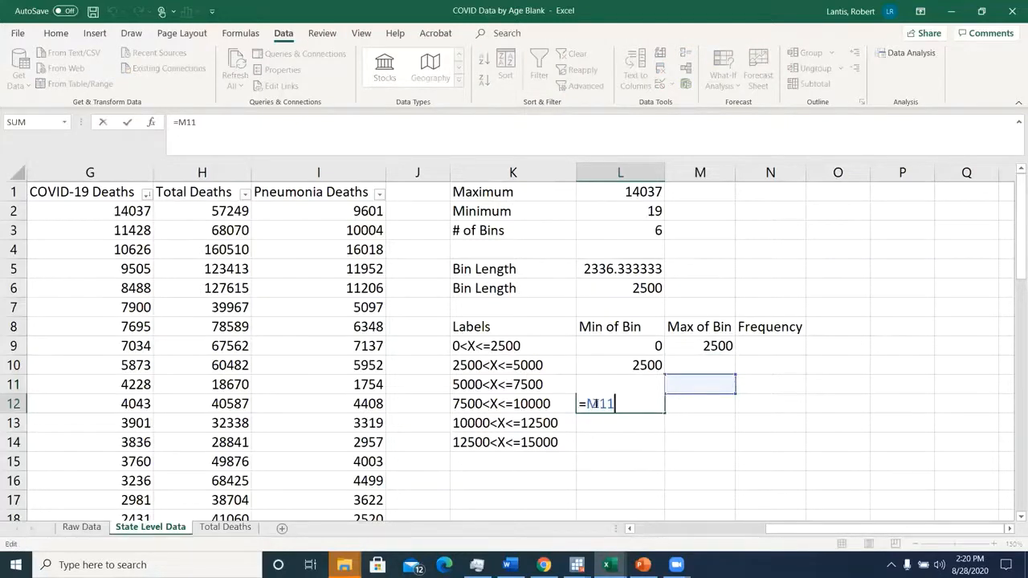
{"action": "key", "text": "Return"}
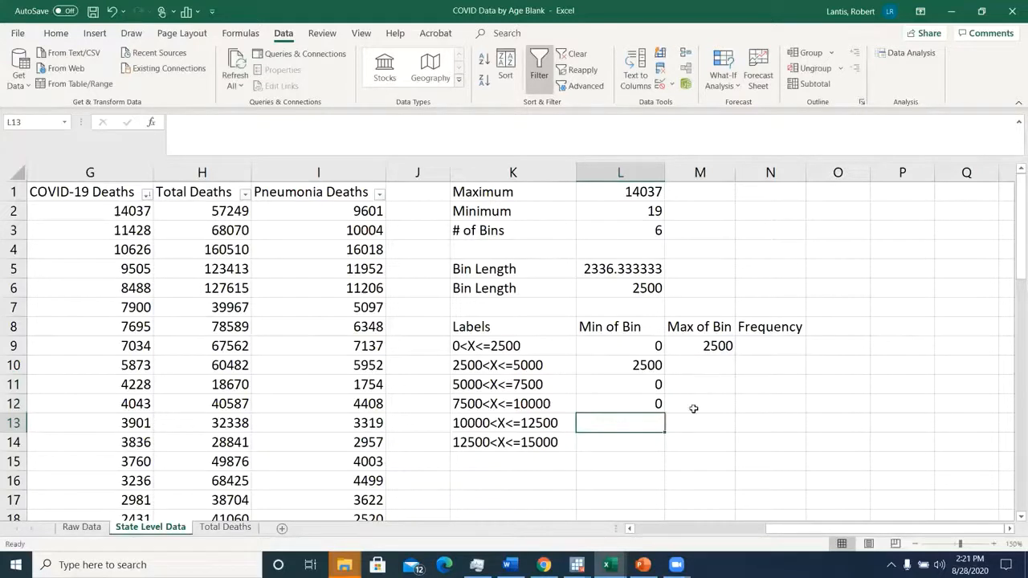
{"action": "double_click", "coordinate": [619, 392]}
{"action": "double_click", "coordinate": [650, 381]}
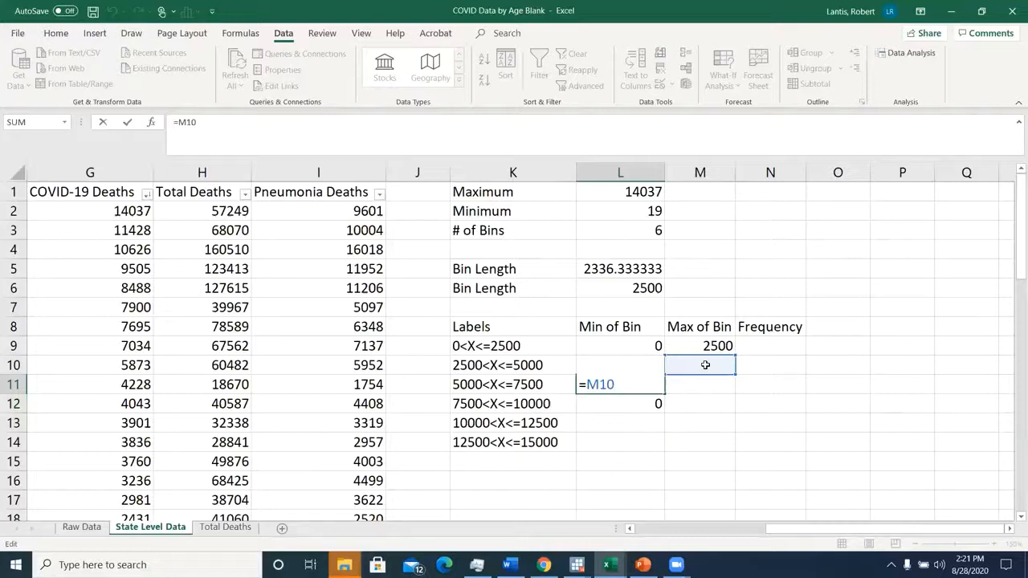
{"action": "key", "text": "Return"}
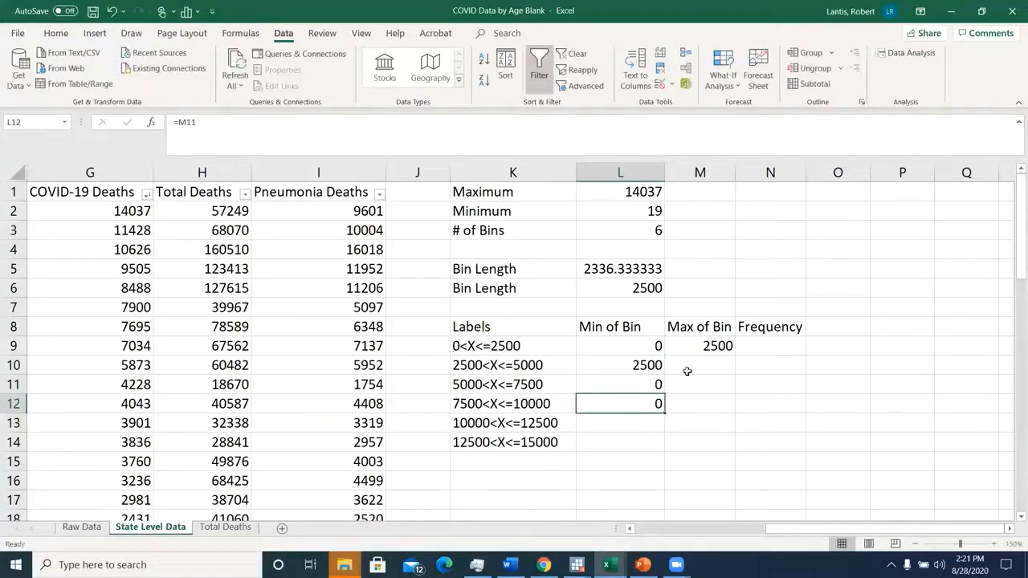
Step: Fill the bin maximum formula from M9 down through M12 with its relative reference to the bin length
{"action": "double_click", "coordinate": [693, 346]}
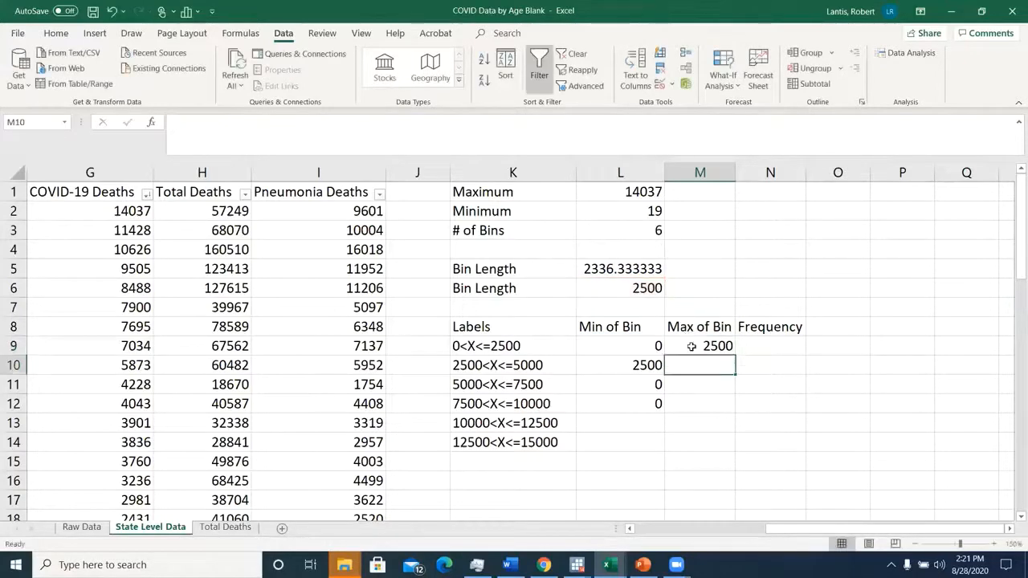
{"action": "left_click", "coordinate": [718, 347]}
{"action": "left_click_drag", "start_coordinate": [735, 355], "coordinate": [728, 411]}
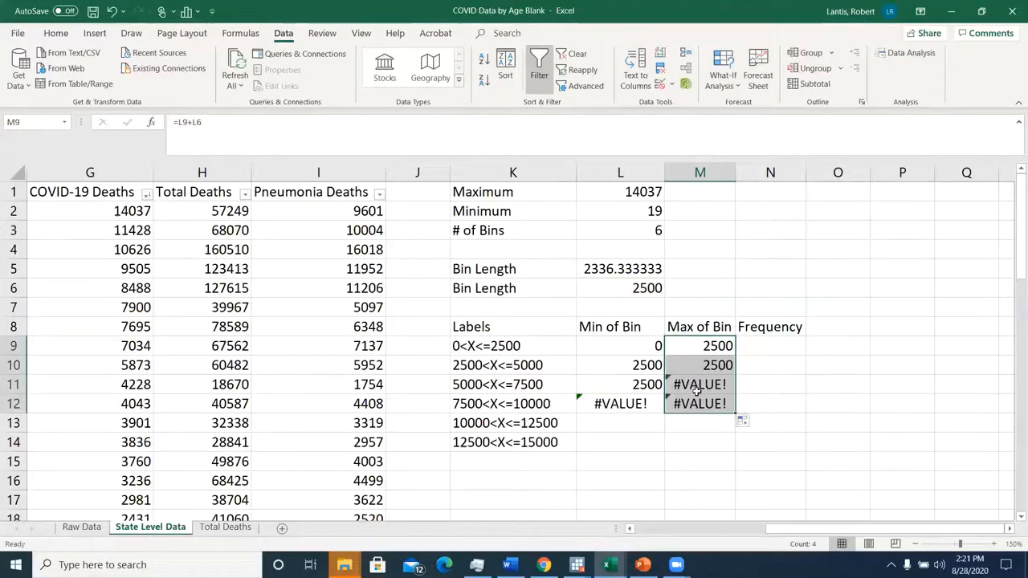
Step: Check the references in the copied M10 formula and make the bin length reference in M9 absolute, giving =L9+$L$6
{"action": "left_click", "coordinate": [634, 365]}
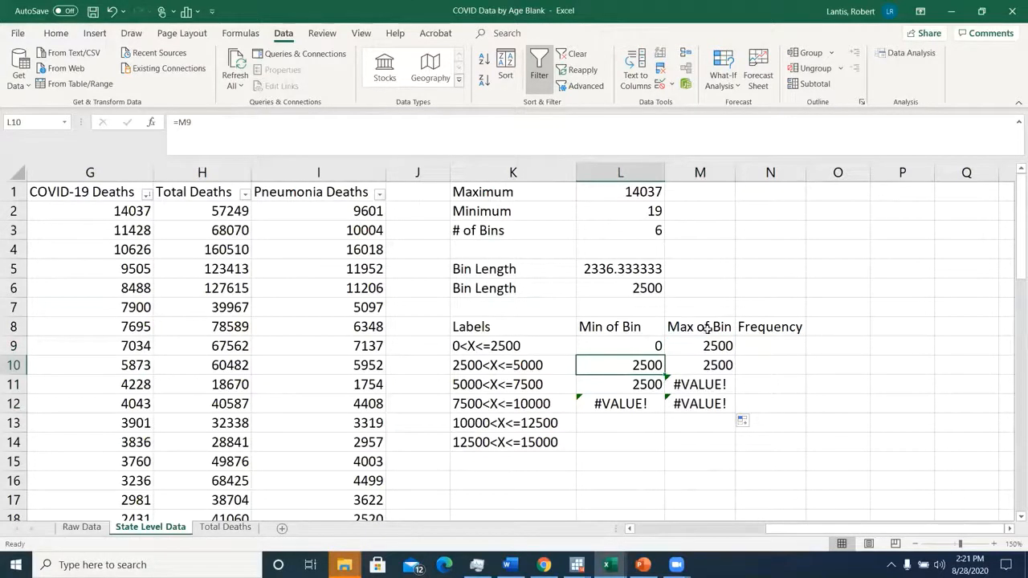
{"action": "double_click", "coordinate": [714, 364]}
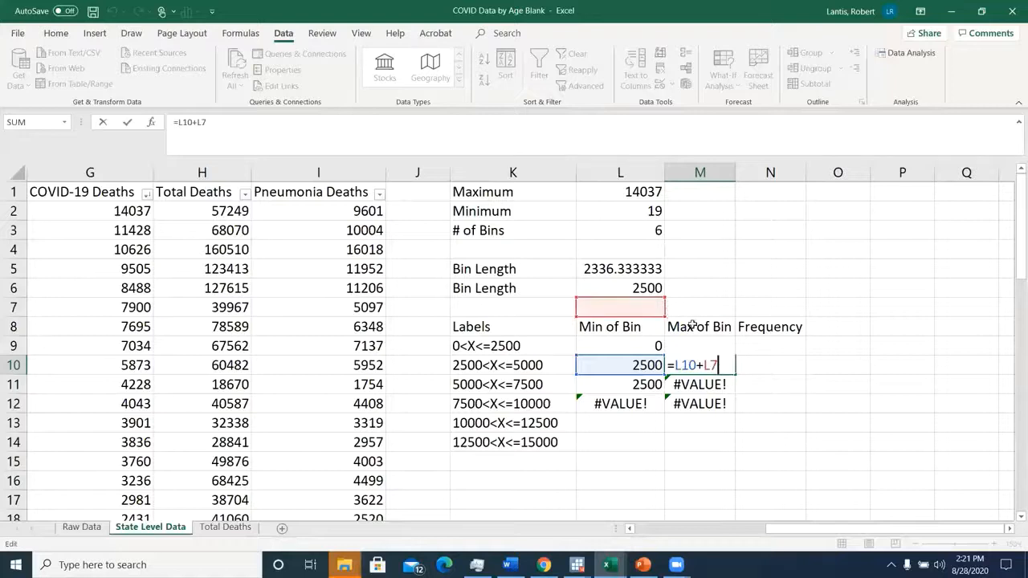
{"action": "key", "text": "Return"}
{"action": "double_click", "coordinate": [706, 346]}
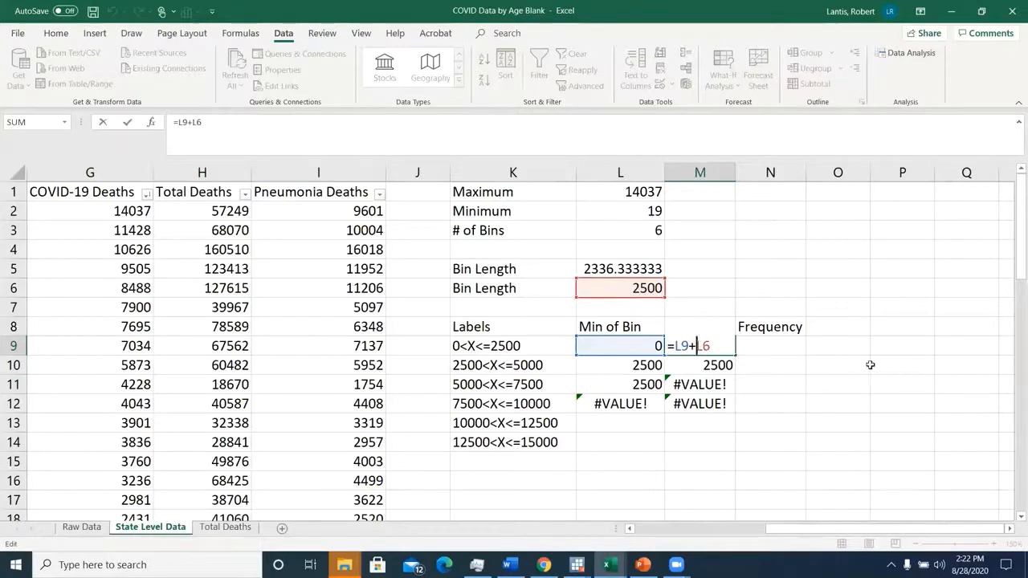
{"action": "key", "text": "F4"}
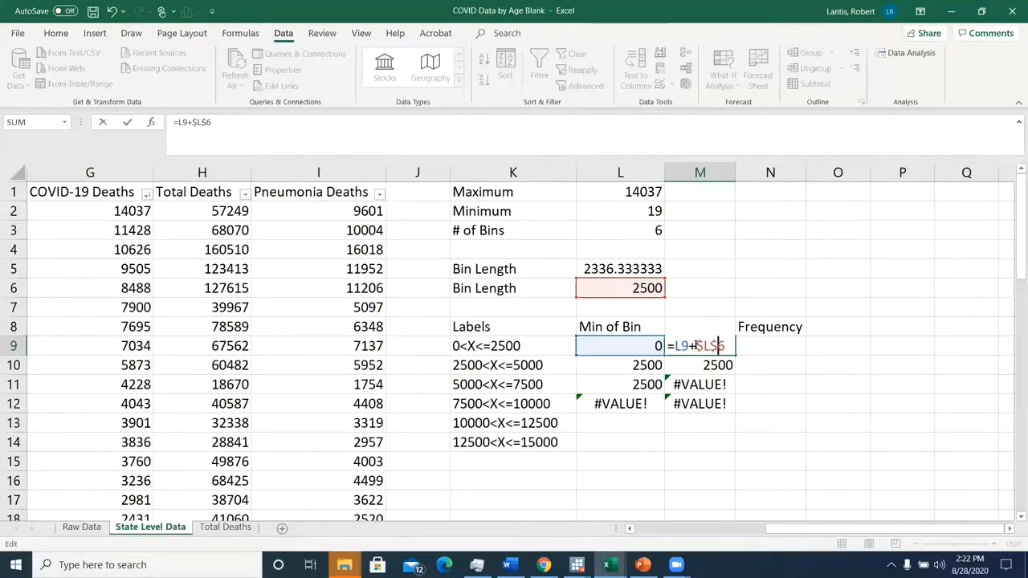
{"action": "key", "text": "Return"}
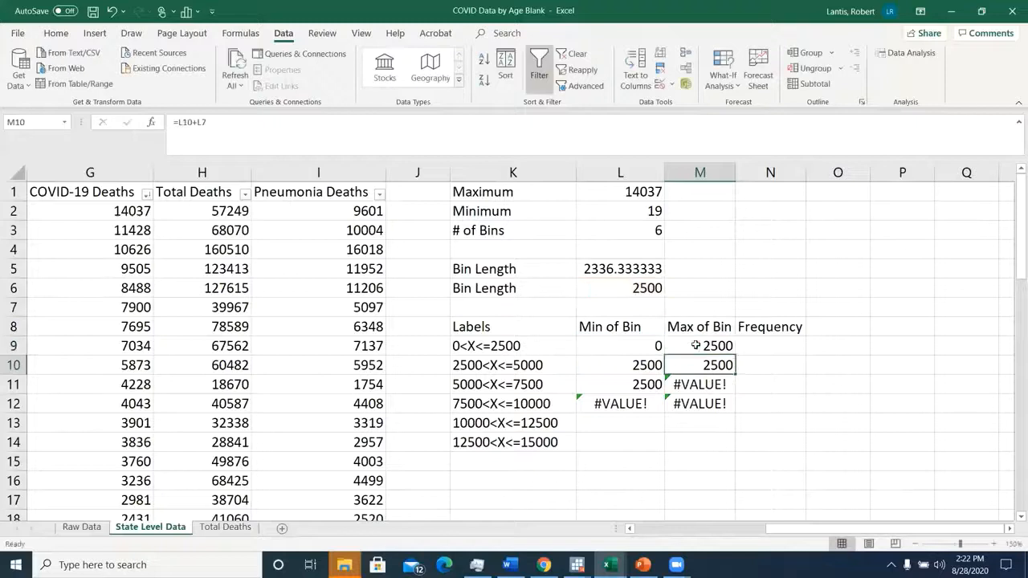
{"action": "left_click", "coordinate": [696, 345]}
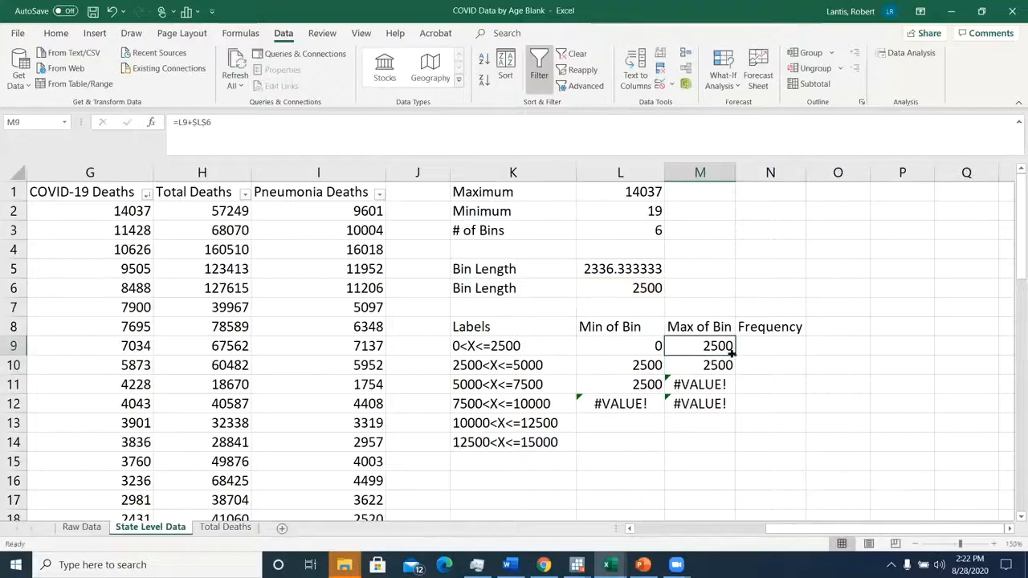
Step: Fill the corrected bin maximum formula from M9 down through M12 and check the references in the copied M10 formula
{"action": "left_click_drag", "start_coordinate": [734, 356], "coordinate": [727, 407]}
{"action": "left_click", "coordinate": [767, 385]}
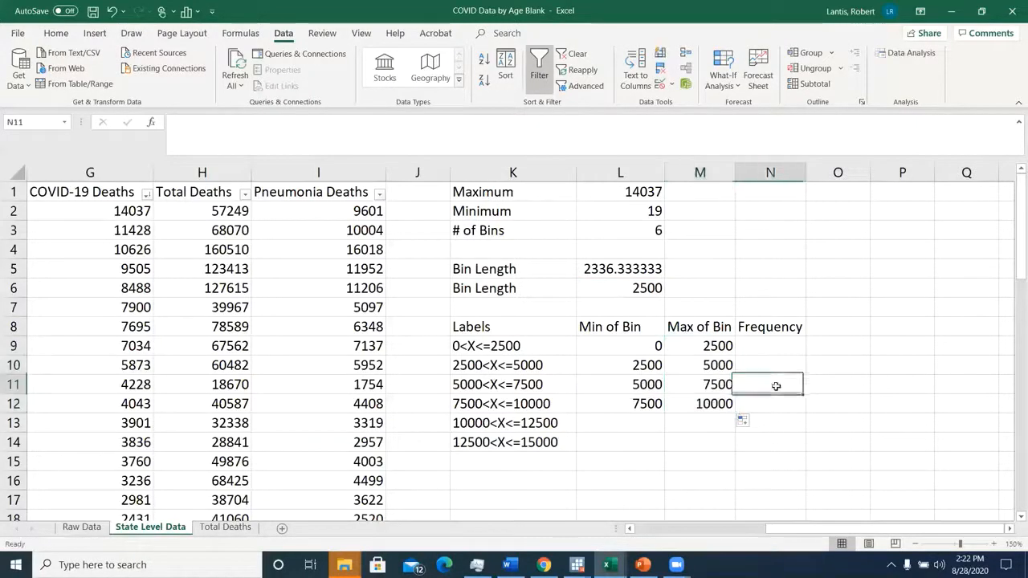
{"action": "double_click", "coordinate": [702, 363]}
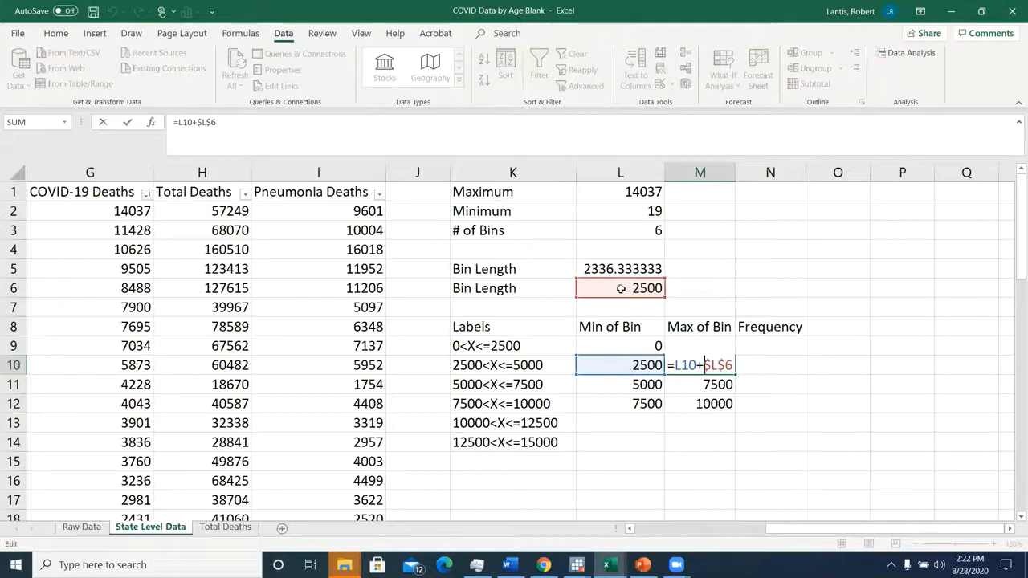
{"action": "key", "text": "Return"}
Step: Extend the Min of Bin and Max of Bin formulas from row 12 down through row 14
{"action": "left_click_drag", "start_coordinate": [634, 404], "coordinate": [720, 445]}
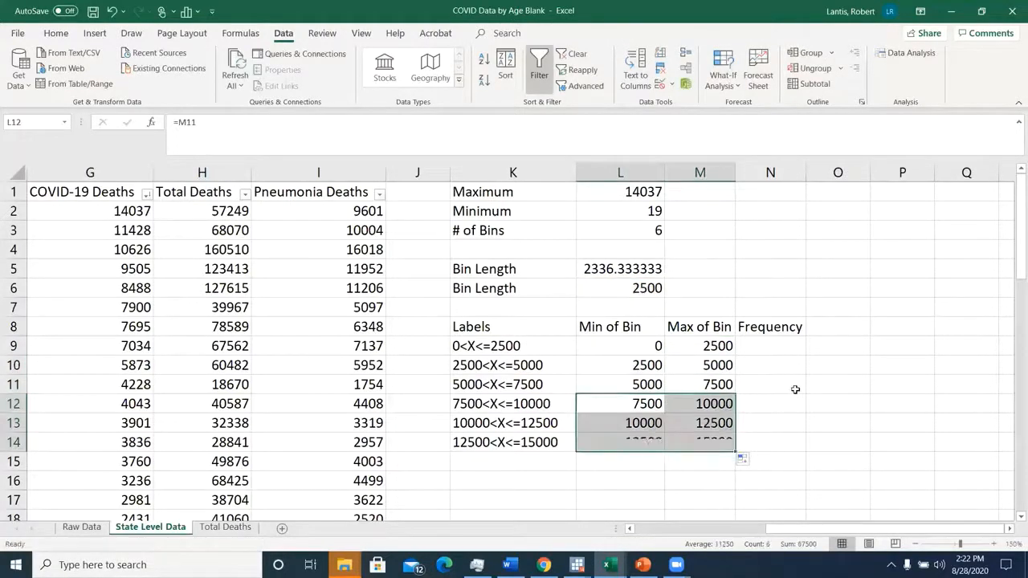
{"action": "left_click", "coordinate": [646, 365]}
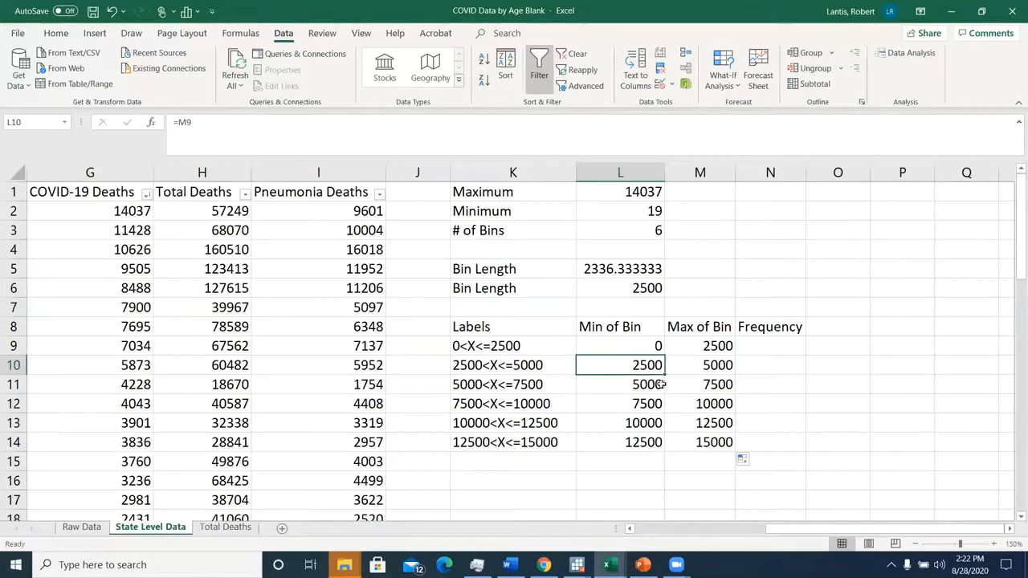
Step: Test the bin formulas with a bin length of 3000 in L6, and set the bin length back to 2500
{"action": "left_click", "coordinate": [635, 288]}
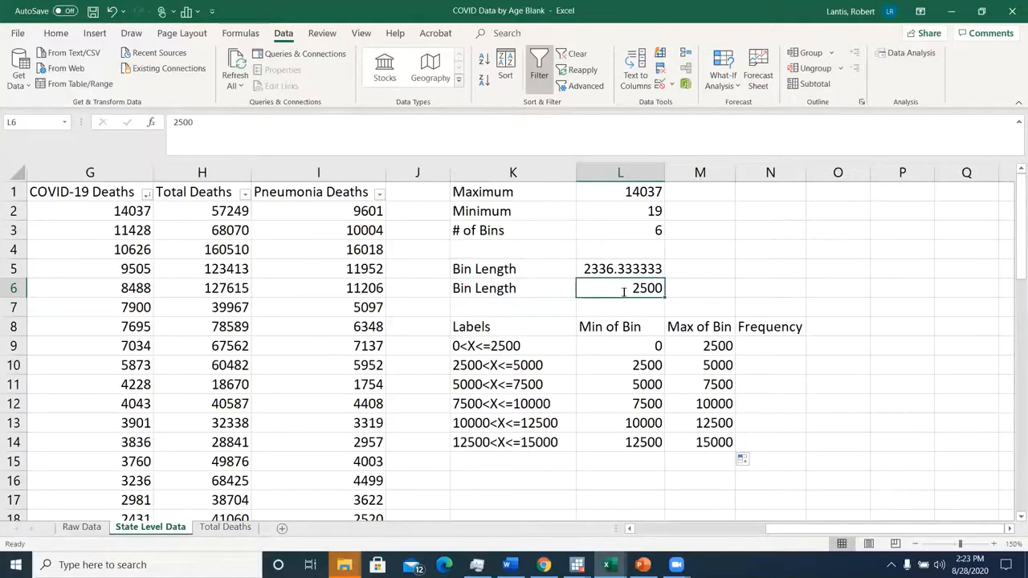
{"action": "type", "text": "3000"}
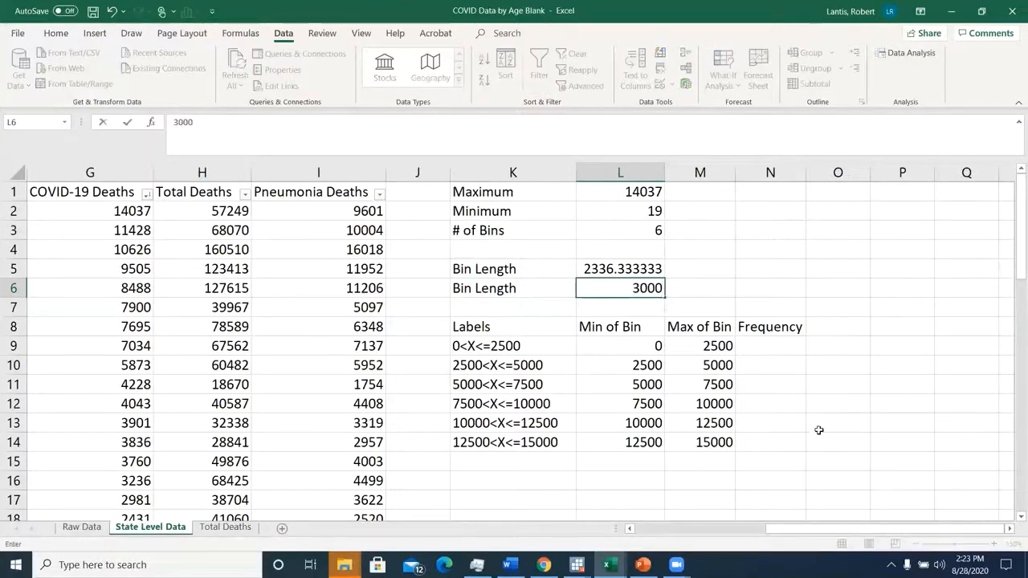
{"action": "key", "text": "Return"}
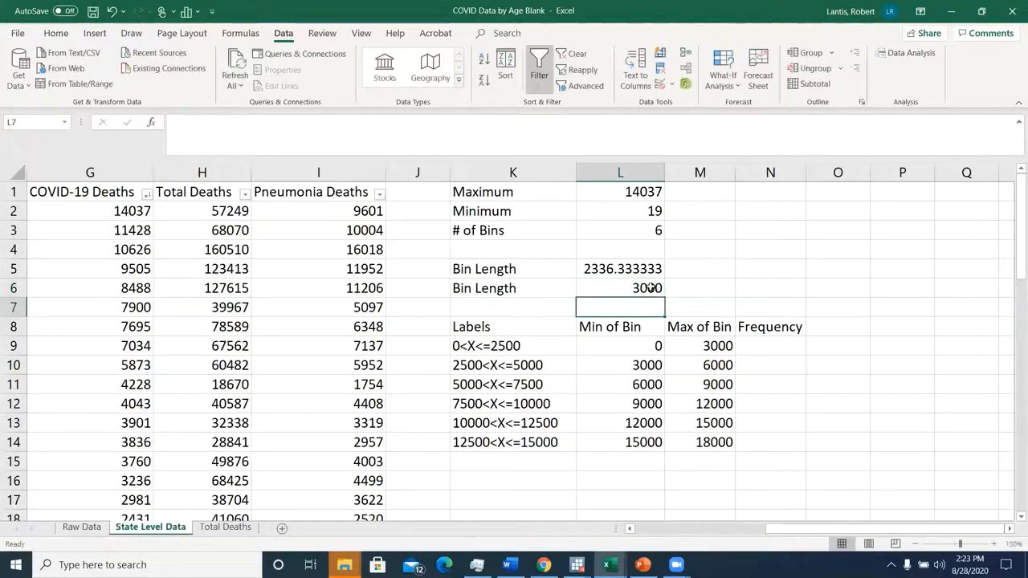
{"action": "left_click", "coordinate": [654, 287]}
{"action": "type", "text": "2500"}
{"action": "key", "text": "Return"}
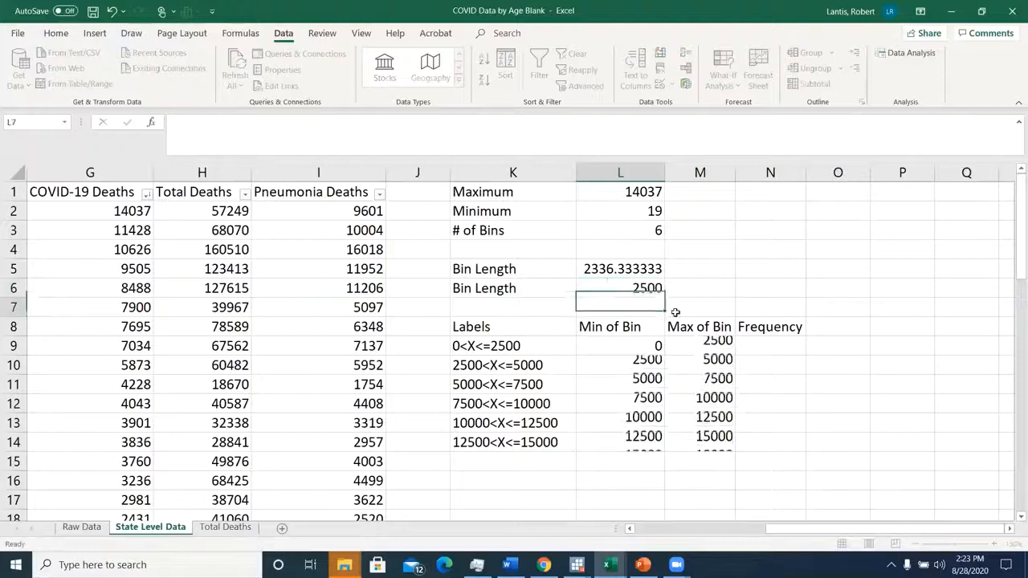
Step: Start a COUNTIFS formula in N9, the Frequency cell of the first bin
{"action": "left_click", "coordinate": [766, 343]}
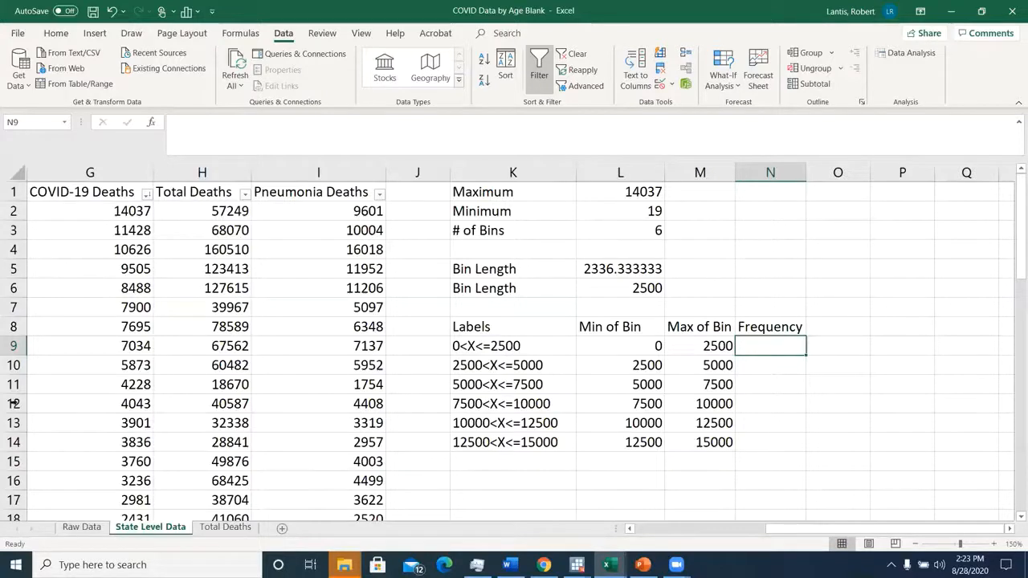
{"action": "type", "text": "="}
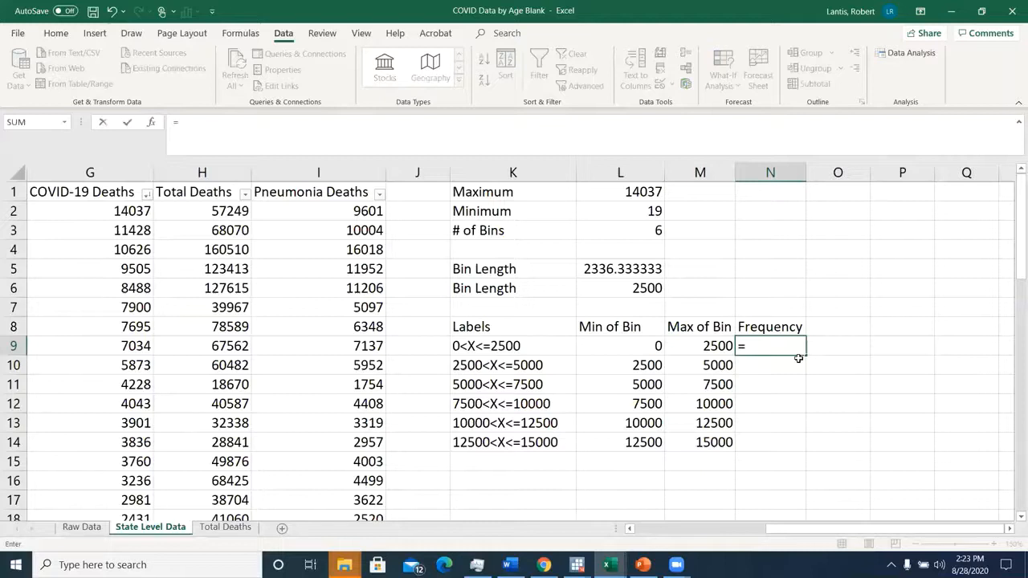
{"action": "type", "text": "countifs"}
{"action": "left_click", "coordinate": [449, 129]}
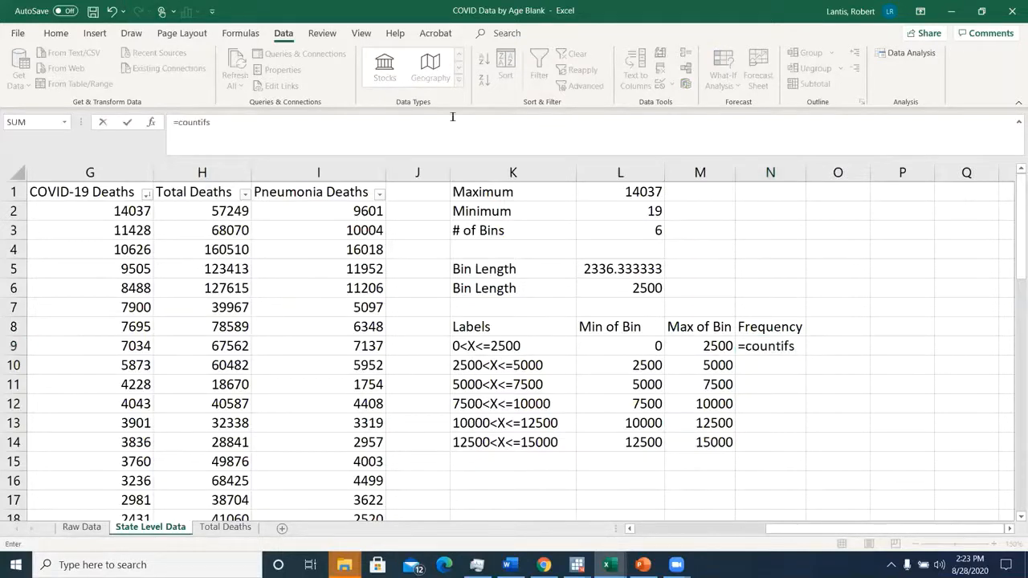
{"action": "type", "text": "("}
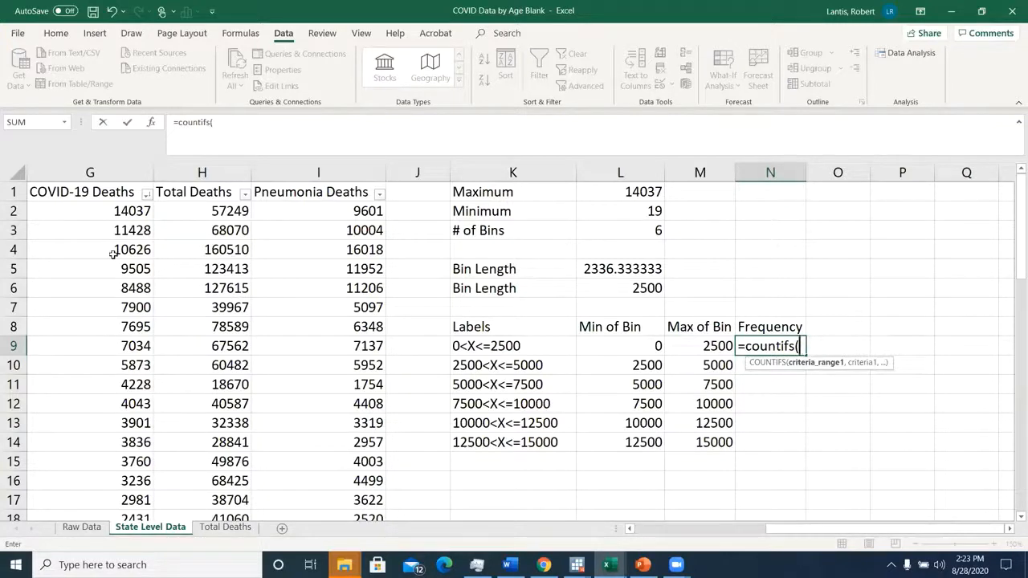
{"action": "left_click", "coordinate": [119, 211]}
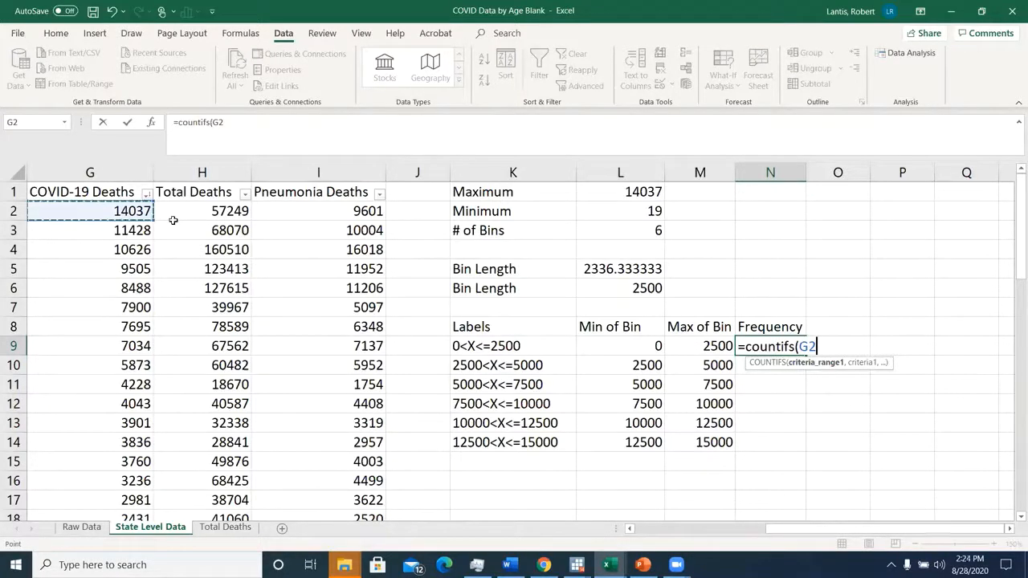
{"action": "key", "text": "ctrl+shift+Down"}
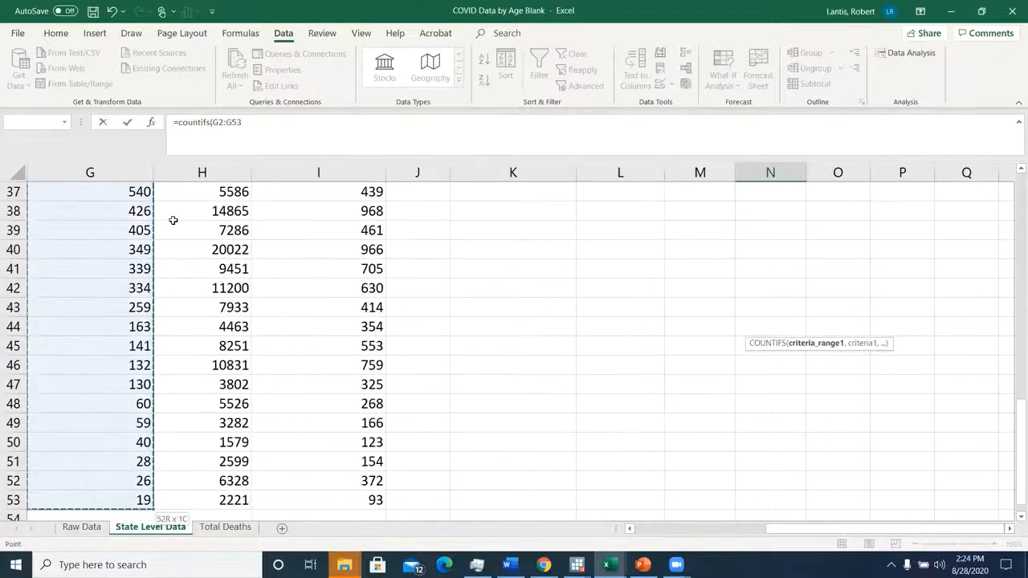
{"action": "scroll", "coordinate": [608, 271], "scroll_direction": "up", "scroll_amount": 11}
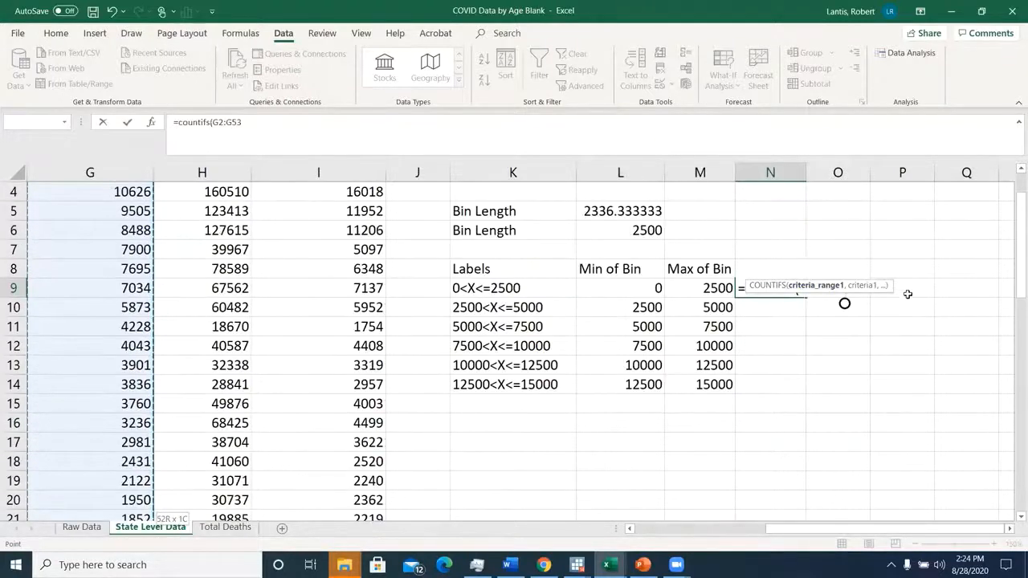
{"action": "scroll", "coordinate": [907, 294], "scroll_direction": "up", "scroll_amount": 1}
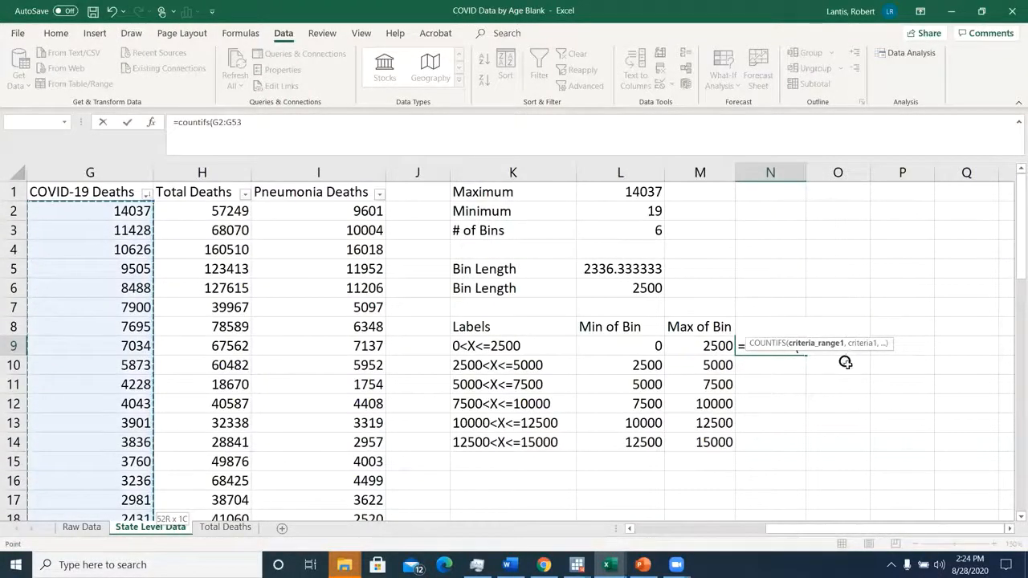
{"action": "left_click_drag", "start_coordinate": [845, 363], "coordinate": [846, 384]}
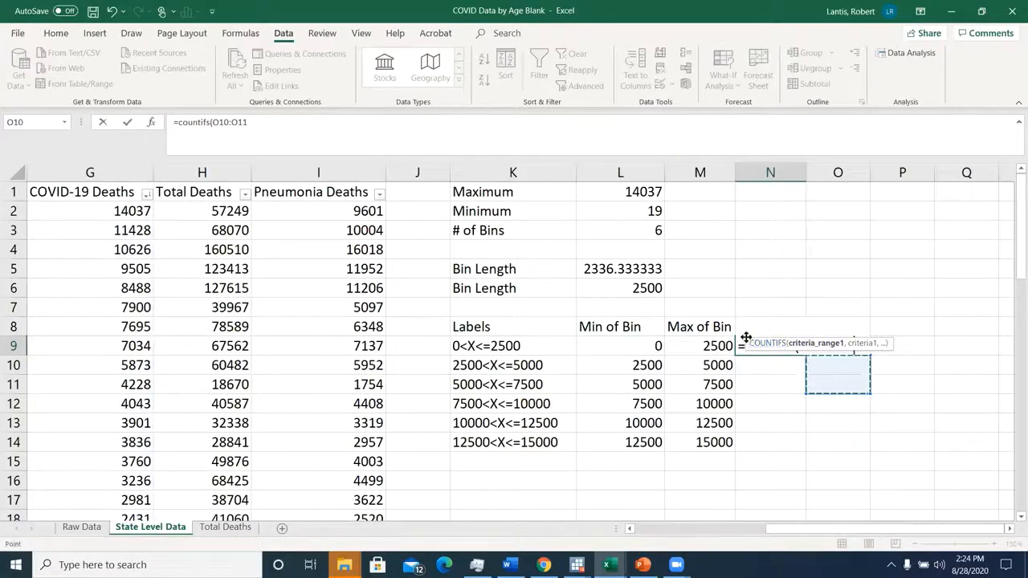
{"action": "left_click_drag", "start_coordinate": [746, 338], "coordinate": [750, 295]}
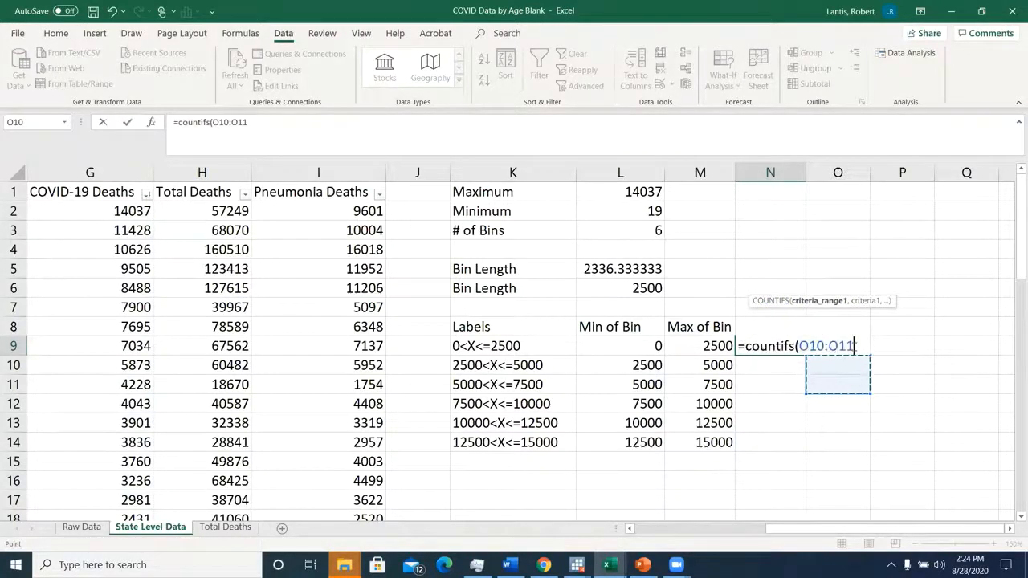
{"action": "key", "text": "ctrl+z"}
{"action": "key", "text": "ctrl+z"}
{"action": "key", "text": "ctrl+z"}
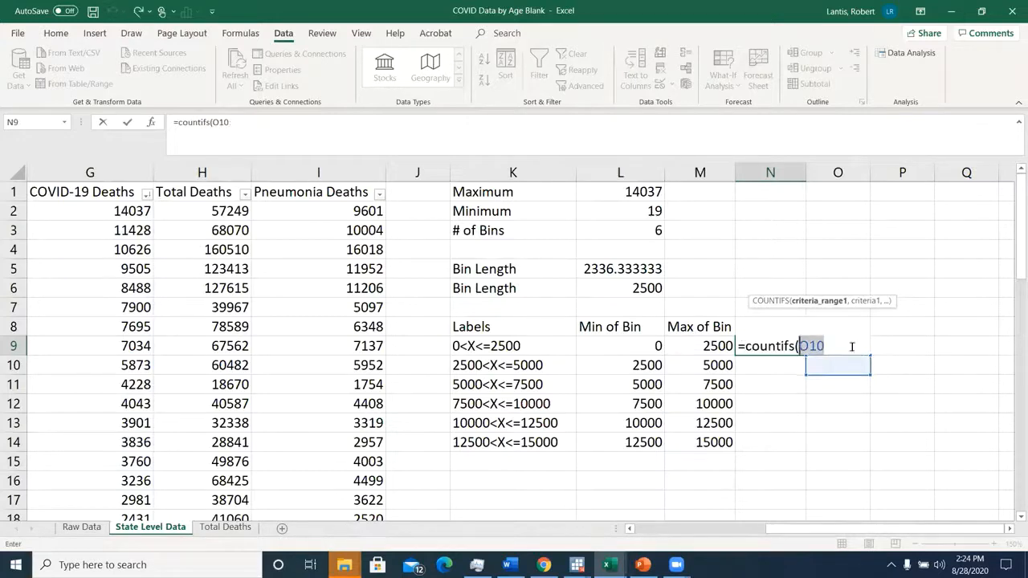
{"action": "key", "text": "ctrl+z"}
Step: Give the COUNTIFS formula its first condition: COVID-19 Deaths range G2:G53 with criterion ">"&L9
{"action": "left_click", "coordinate": [107, 207]}
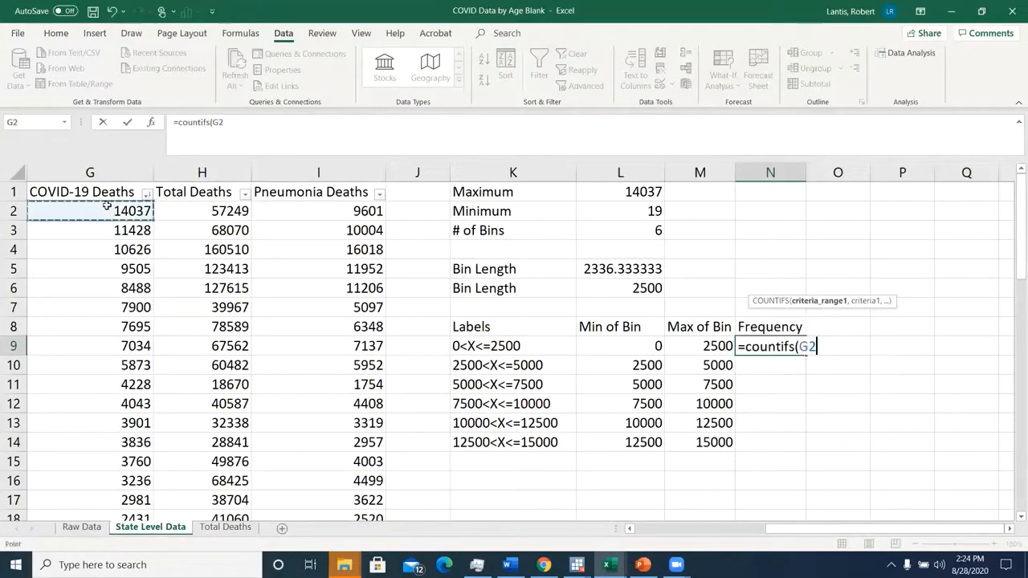
{"action": "key", "text": "ctrl+shift+Down"}
{"action": "scroll", "coordinate": [566, 323], "scroll_direction": "up", "scroll_amount": 5}
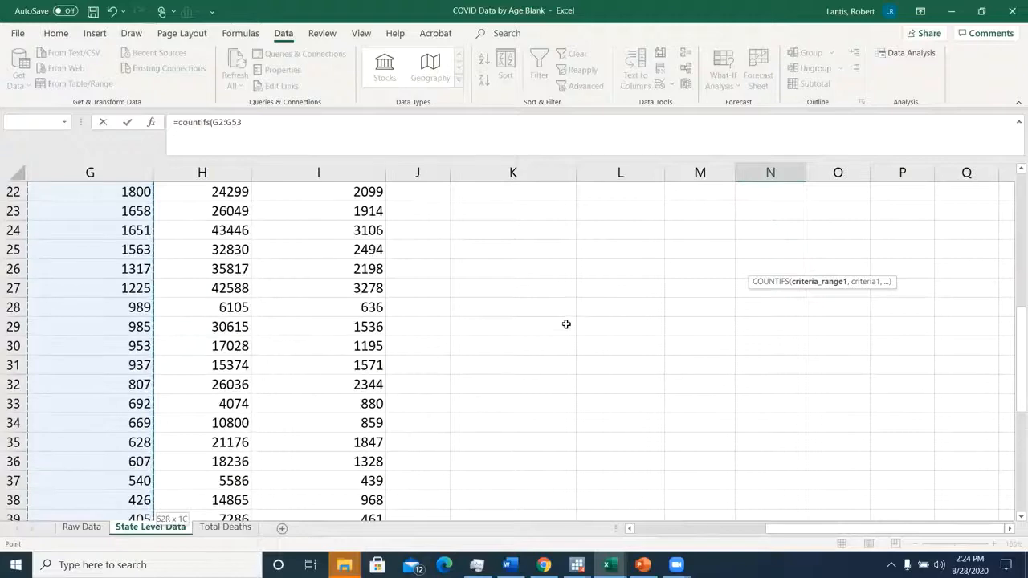
{"action": "scroll", "coordinate": [844, 301], "scroll_direction": "up", "scroll_amount": 7}
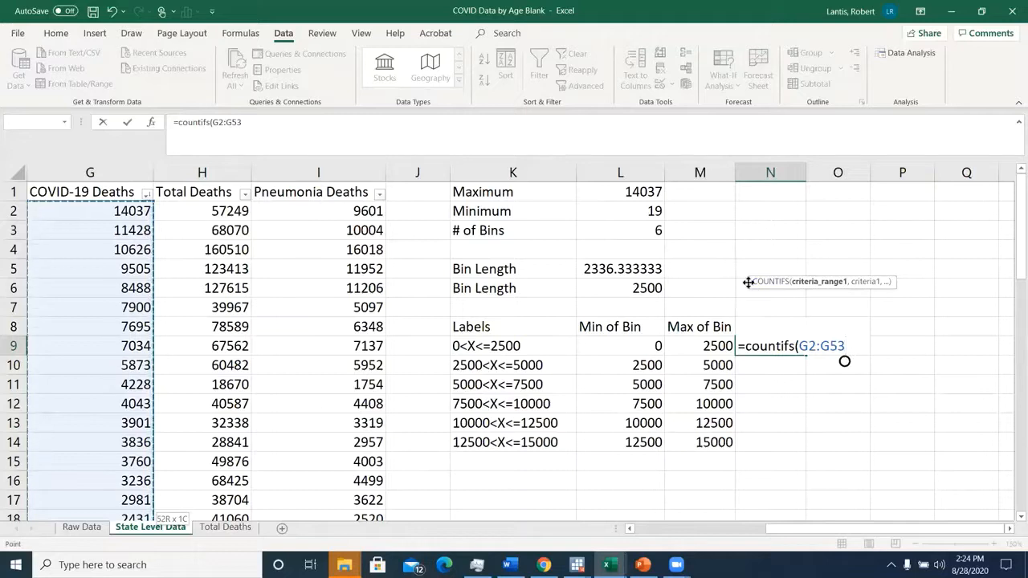
{"action": "type", "text": ","}
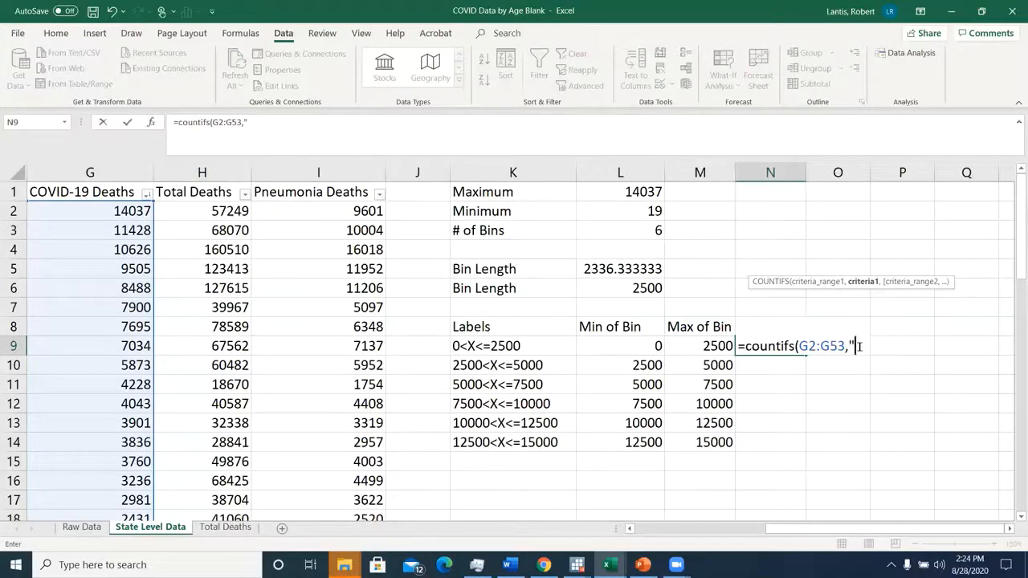
{"action": "type", "text": "\"0"}
{"action": "key", "text": "BackSpace"}
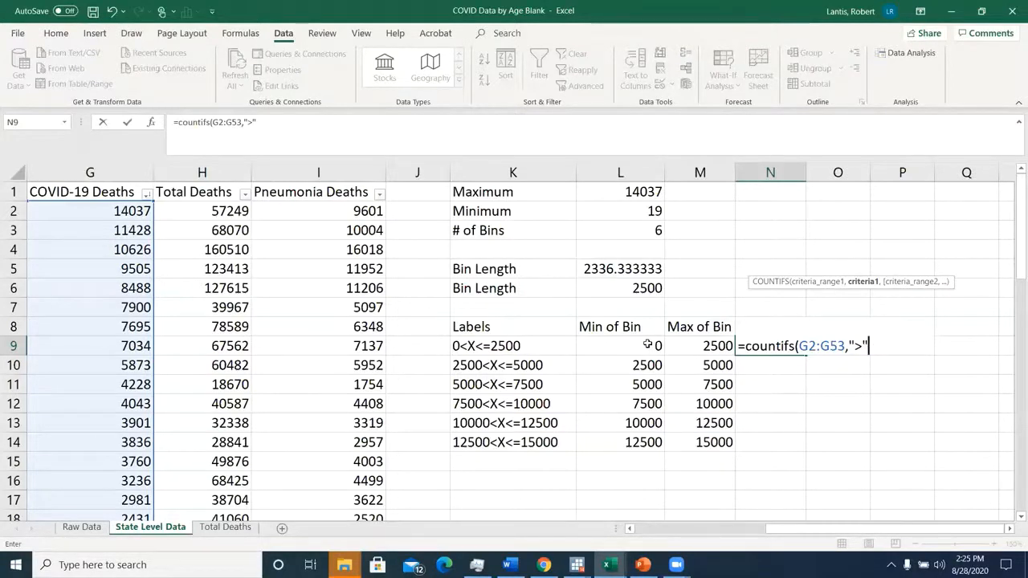
{"action": "type", "text": "&"}
{"action": "left_click", "coordinate": [642, 345]}
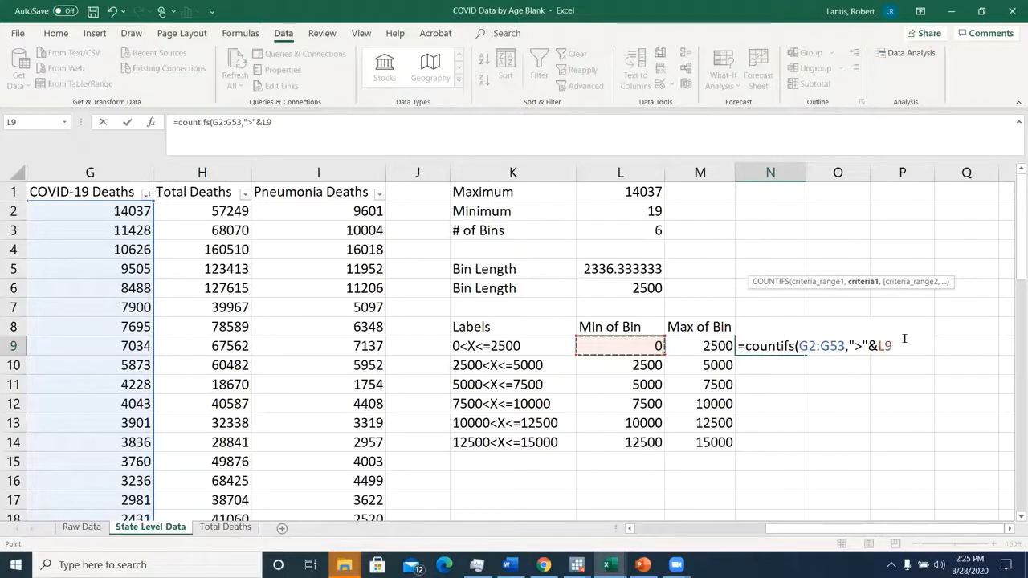
Step: Add the second condition, range G2:G53 with criterion "<="&M9, and complete the COUNTIFS formula in N9
{"action": "type", "text": ","}
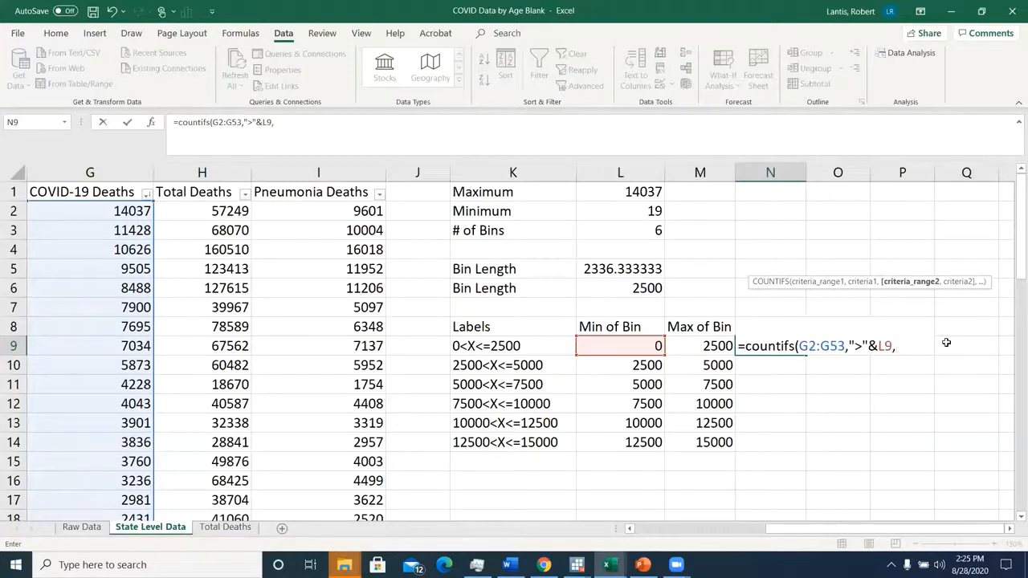
{"action": "type", "text": "G2:"}
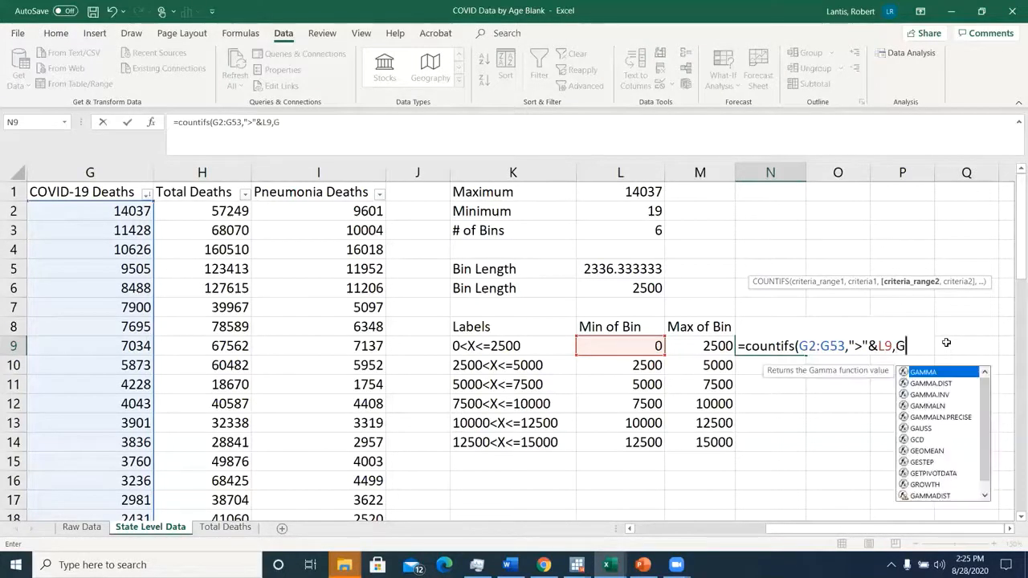
{"action": "type", "text": "G53"}
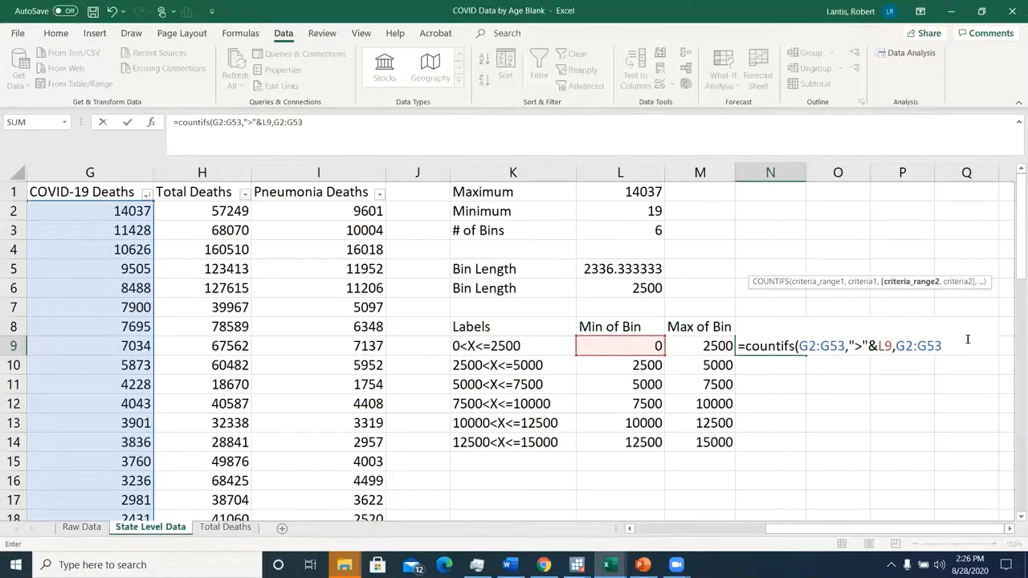
{"action": "type", "text": ","}
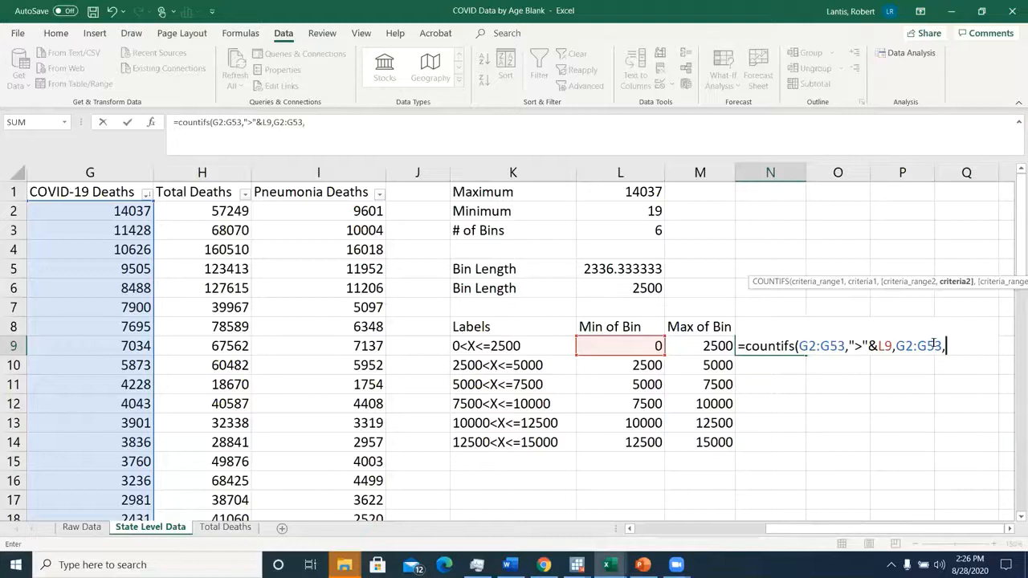
{"action": "type", "text": "\"<=\""}
{"action": "type", "text": "&"}
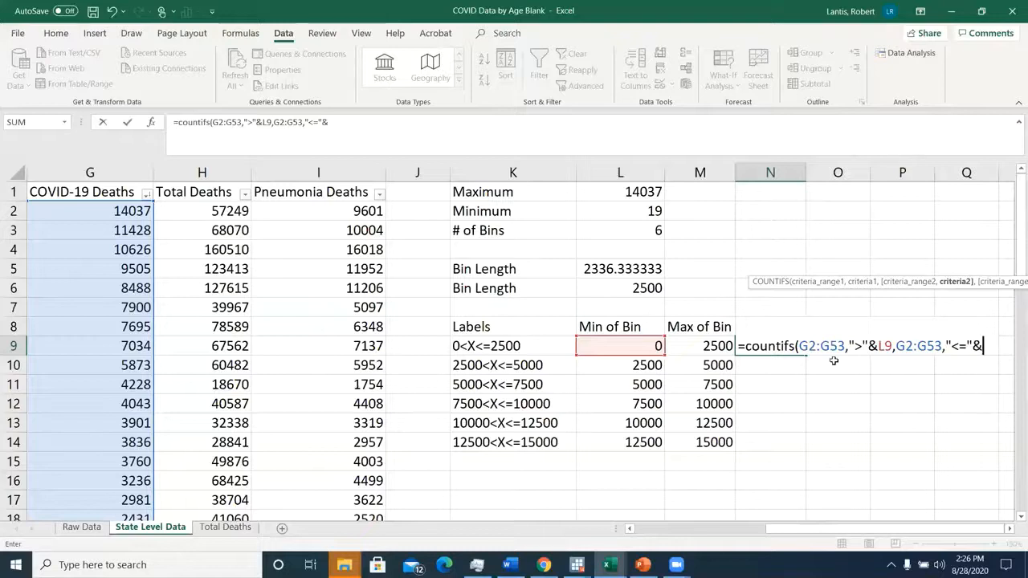
{"action": "left_click", "coordinate": [704, 346]}
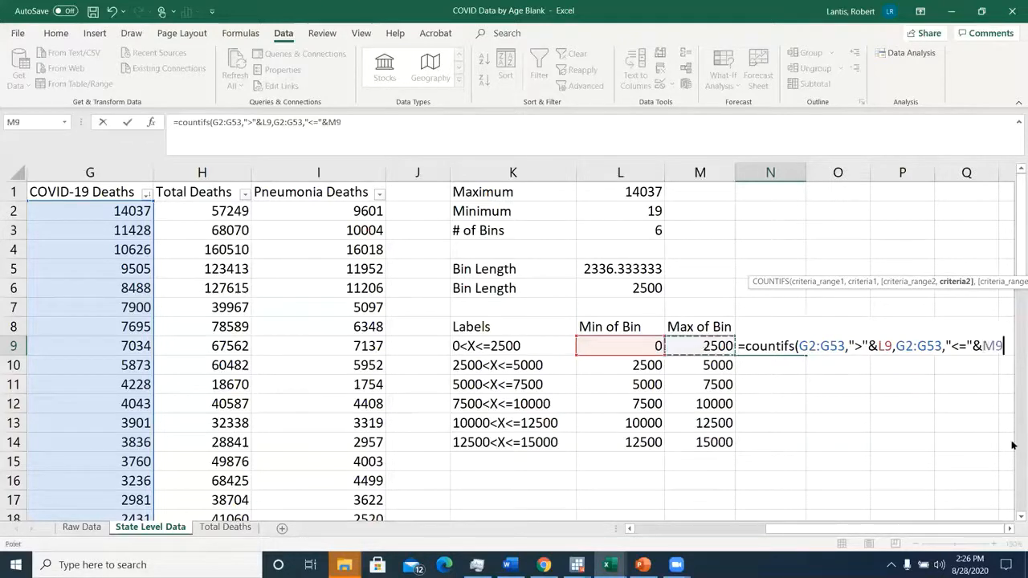
{"action": "type", "text": ")"}
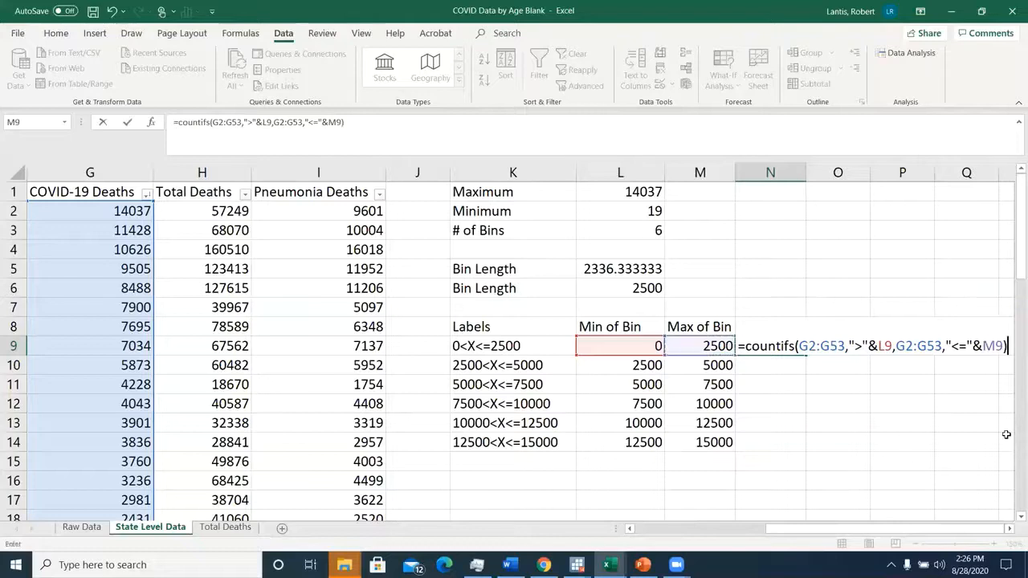
{"action": "left_click", "coordinate": [1010, 529]}
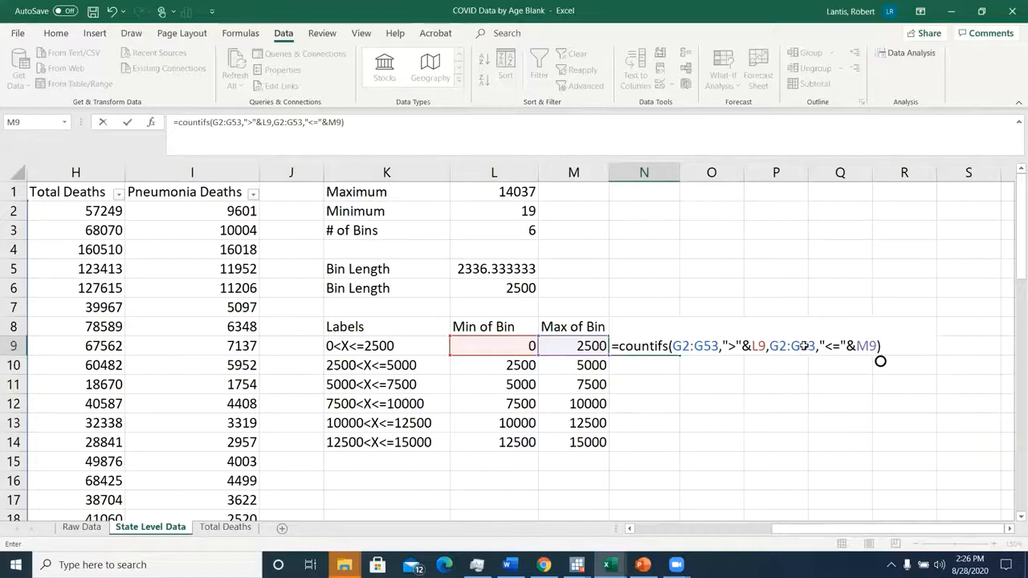
{"action": "key", "text": "Return"}
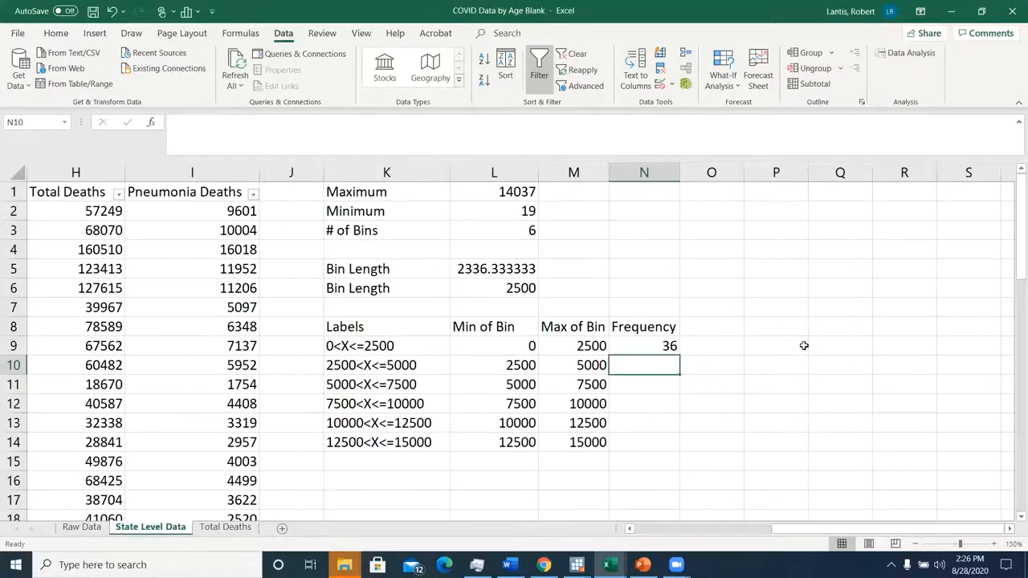
{"action": "left_click", "coordinate": [661, 343]}
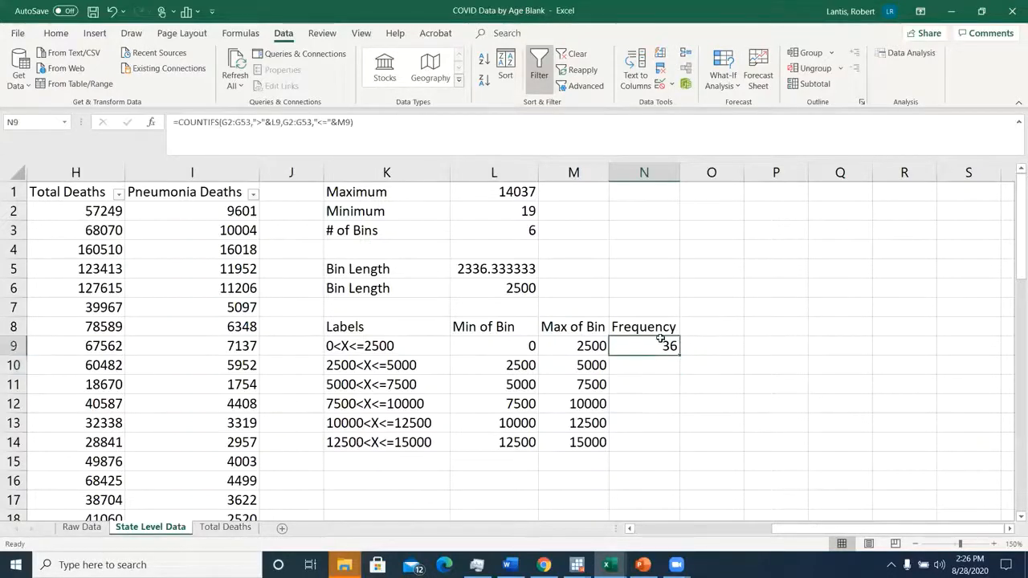
Step: Copy the COUNTIFS formula from N9 down to N14 and check which ranges N14 refers to
{"action": "double_click", "coordinate": [660, 343]}
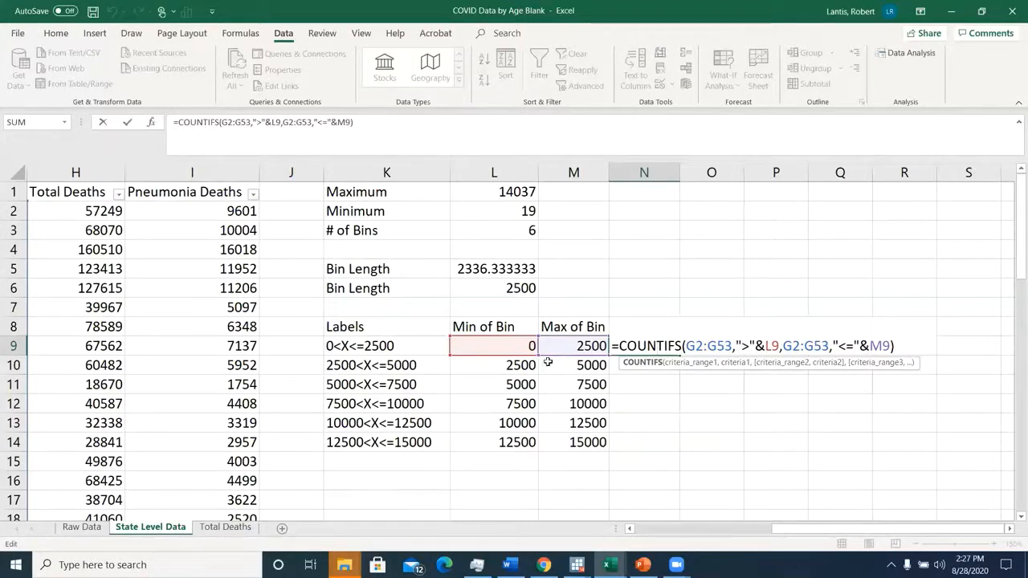
{"action": "key", "text": "ctrl+Return"}
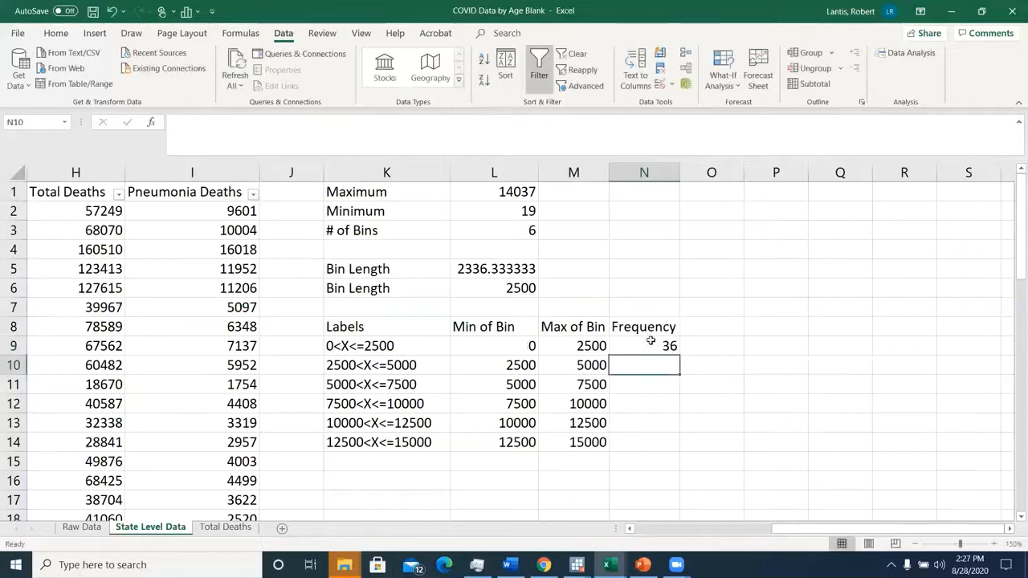
{"action": "left_click_drag", "start_coordinate": [680, 356], "coordinate": [675, 444]}
{"action": "double_click", "coordinate": [654, 447]}
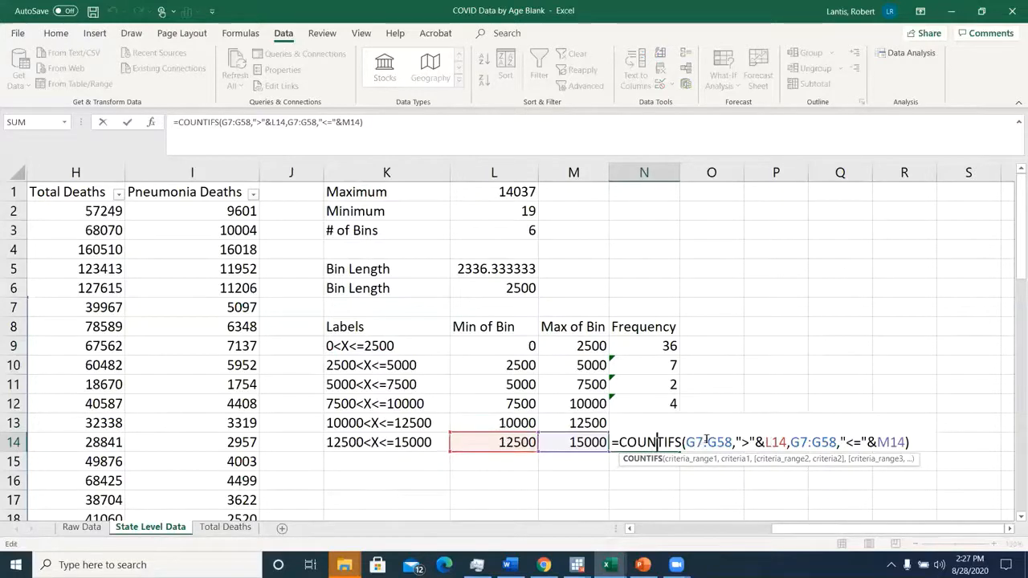
{"action": "left_click_drag", "start_coordinate": [849, 533], "coordinate": [823, 532]}
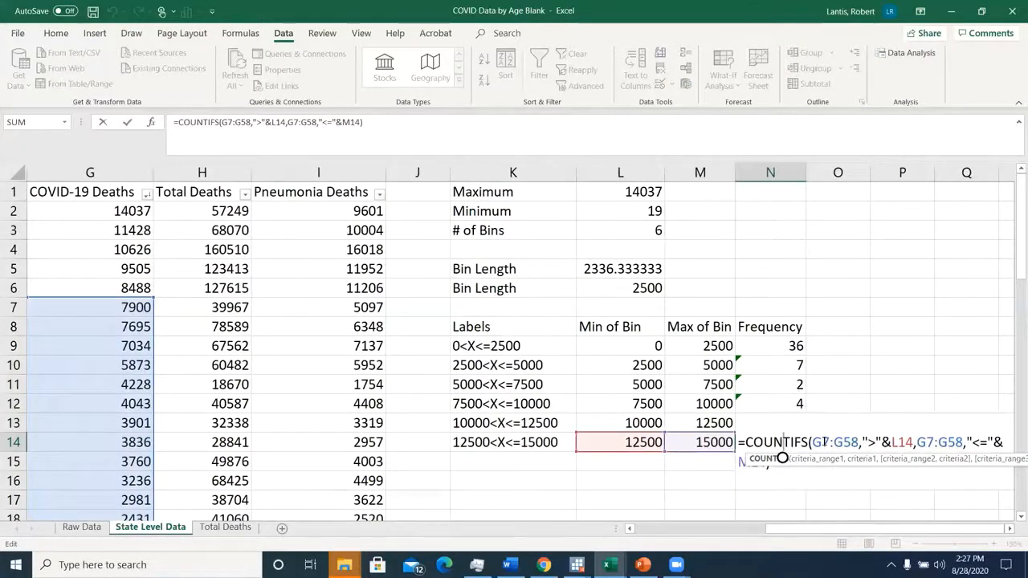
{"action": "key", "text": "ctrl+Return"}
Step: Make both criteria ranges in N9's COUNTIFS formula absolute as $G$2:$G$53
{"action": "double_click", "coordinate": [795, 346]}
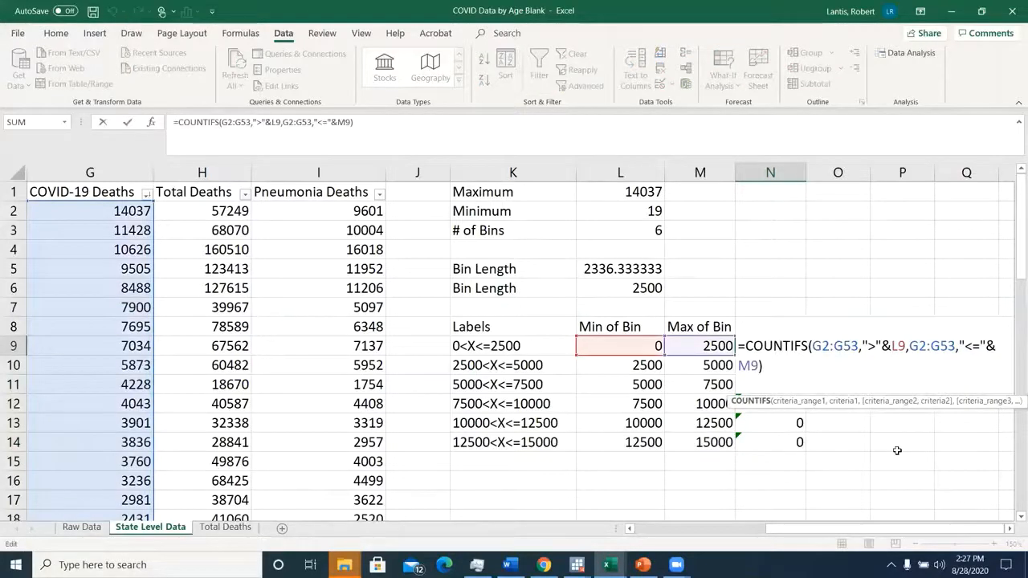
{"action": "scroll", "coordinate": [601, 345], "scroll_direction": "right", "scroll_amount": 3}
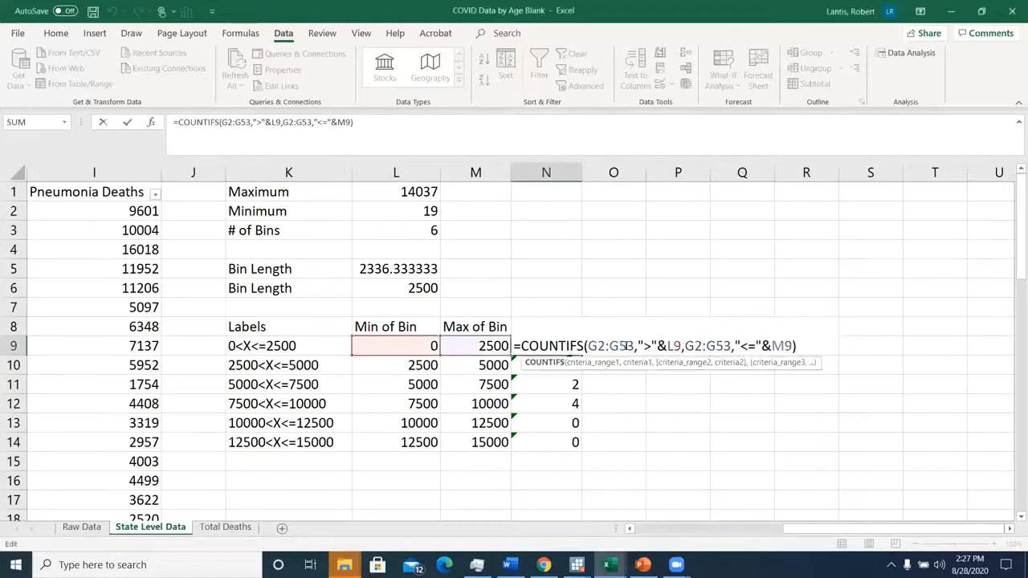
{"action": "left_click_drag", "start_coordinate": [590, 346], "coordinate": [635, 346]}
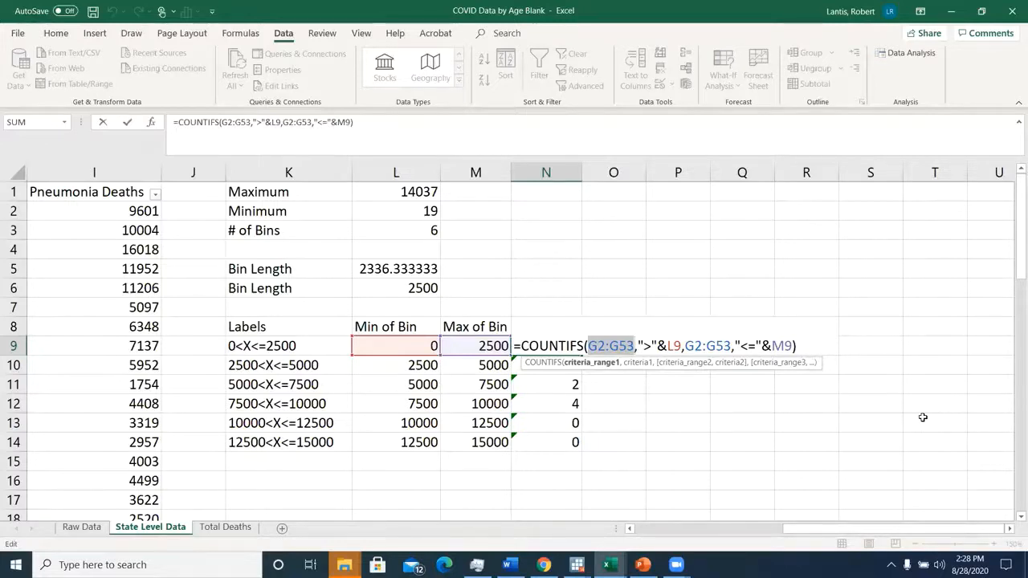
{"action": "key", "text": "F4"}
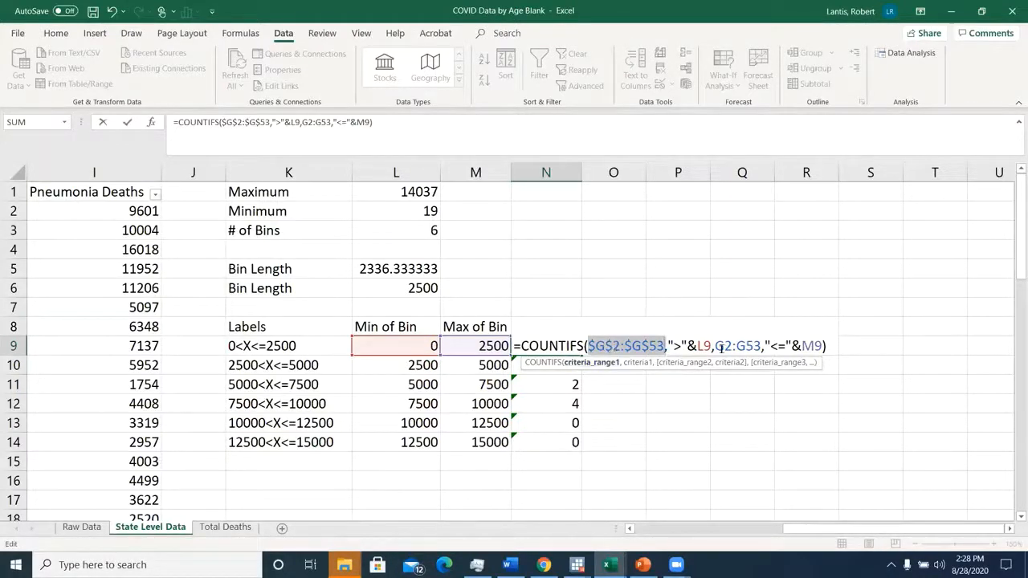
{"action": "left_click_drag", "start_coordinate": [715, 346], "coordinate": [760, 346]}
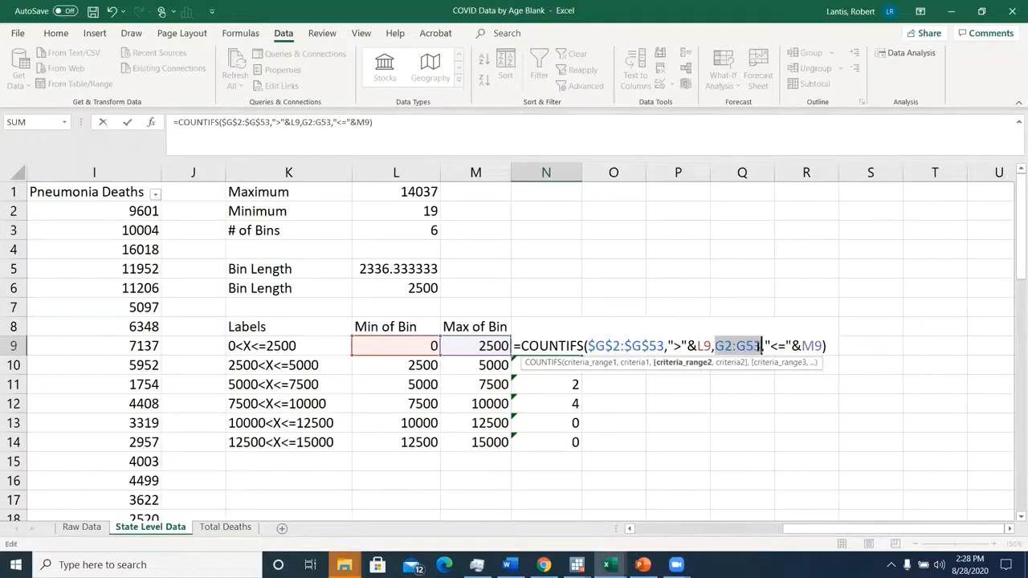
{"action": "key", "text": "F4"}
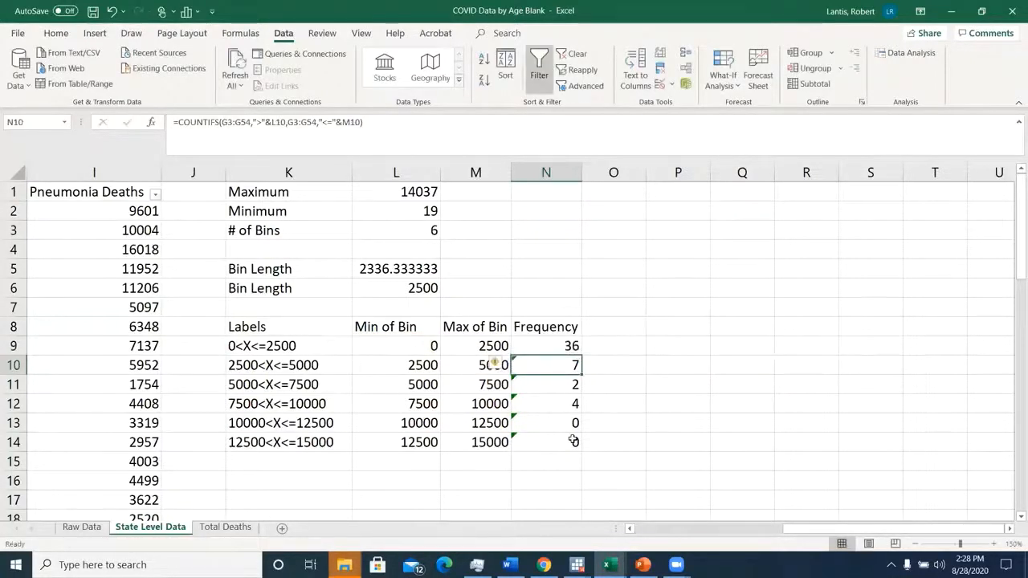
Step: Examine the old COUNTIFS formula in N14 and the extent of its referenced range in the COVID-19 Deaths column
{"action": "double_click", "coordinate": [574, 443]}
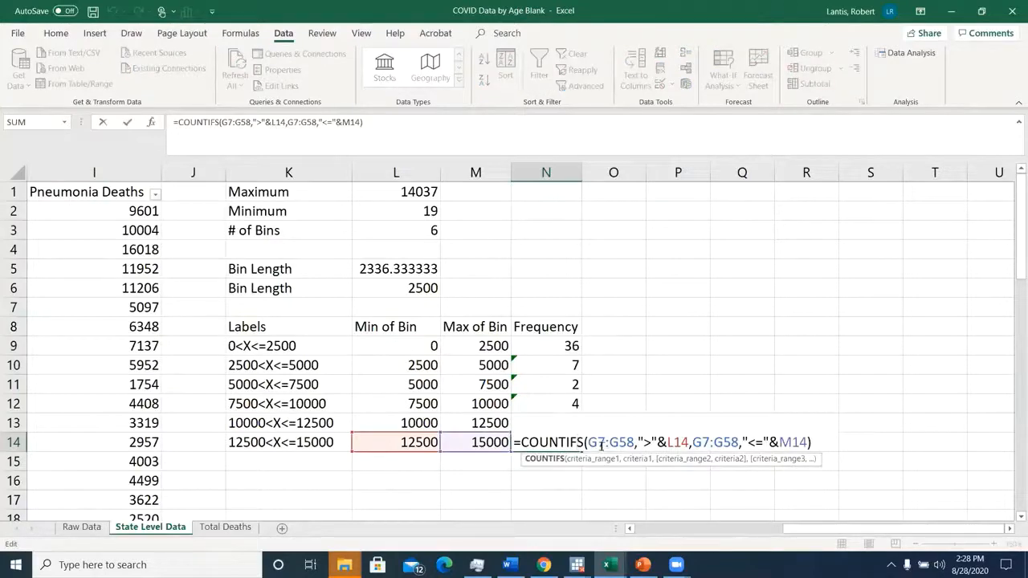
{"action": "left_click_drag", "start_coordinate": [813, 532], "coordinate": [778, 533]}
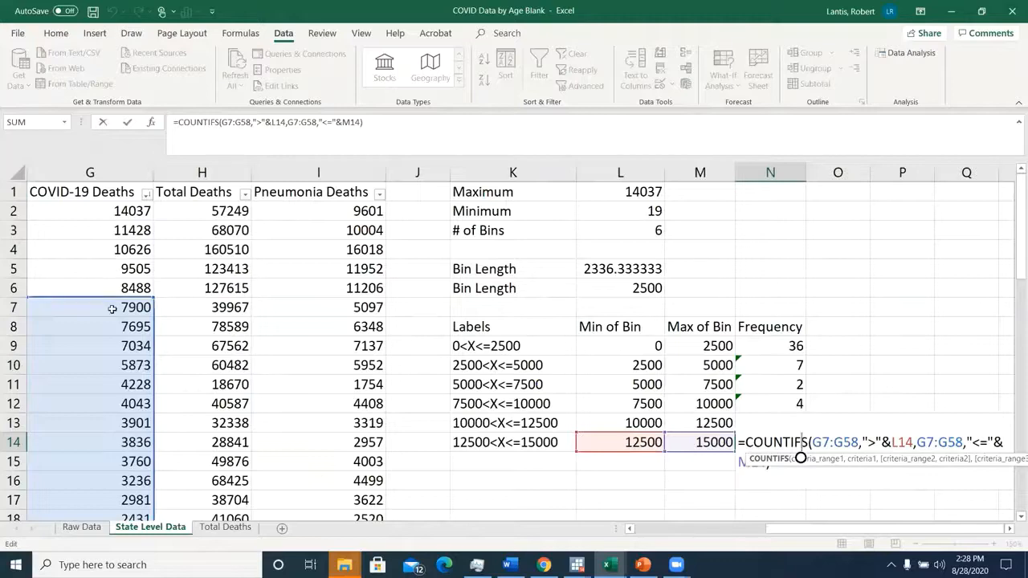
{"action": "scroll", "coordinate": [113, 305], "scroll_direction": "down", "scroll_amount": 5}
{"action": "scroll", "coordinate": [111, 308], "scroll_direction": "down", "scroll_amount": 12}
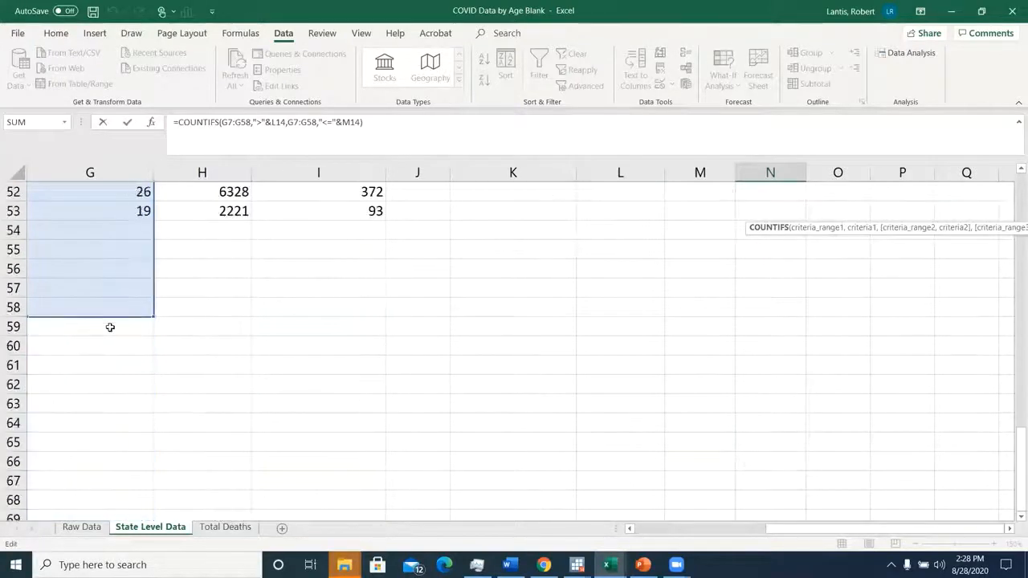
{"action": "scroll", "coordinate": [118, 270], "scroll_direction": "up", "scroll_amount": 17}
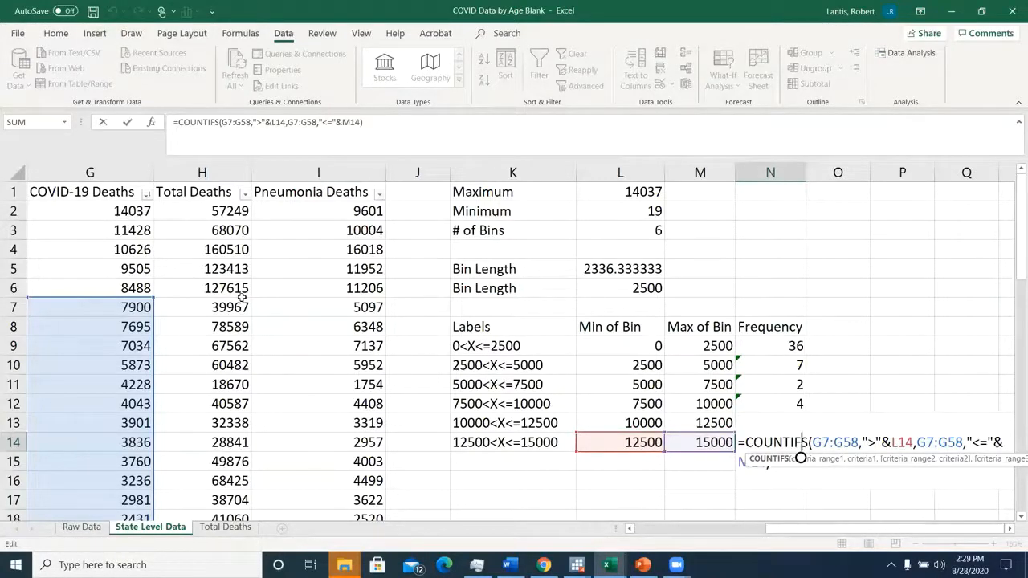
{"action": "left_click", "coordinate": [1010, 528]}
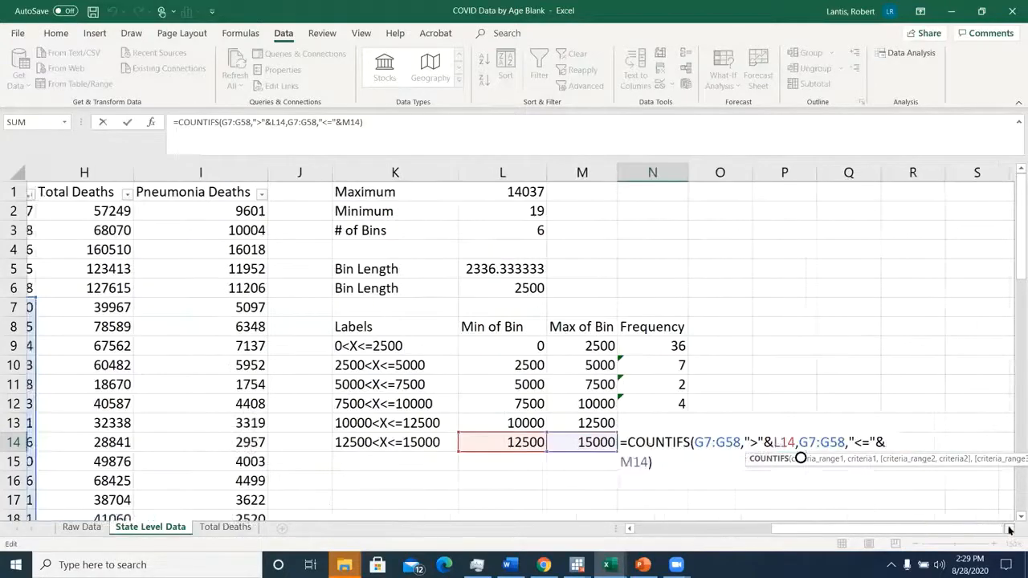
{"action": "left_click", "coordinate": [1010, 529]}
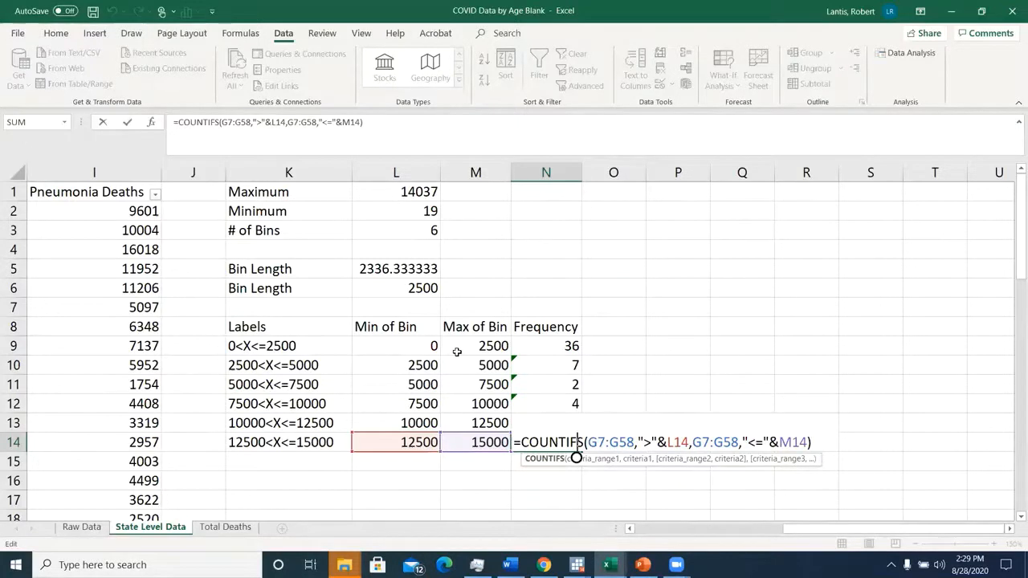
{"action": "key", "text": "Return"}
Step: Fill the COUNTIFS formula with absolute ranges from N9 down to N14 and check the references in N14
{"action": "left_click", "coordinate": [566, 348]}
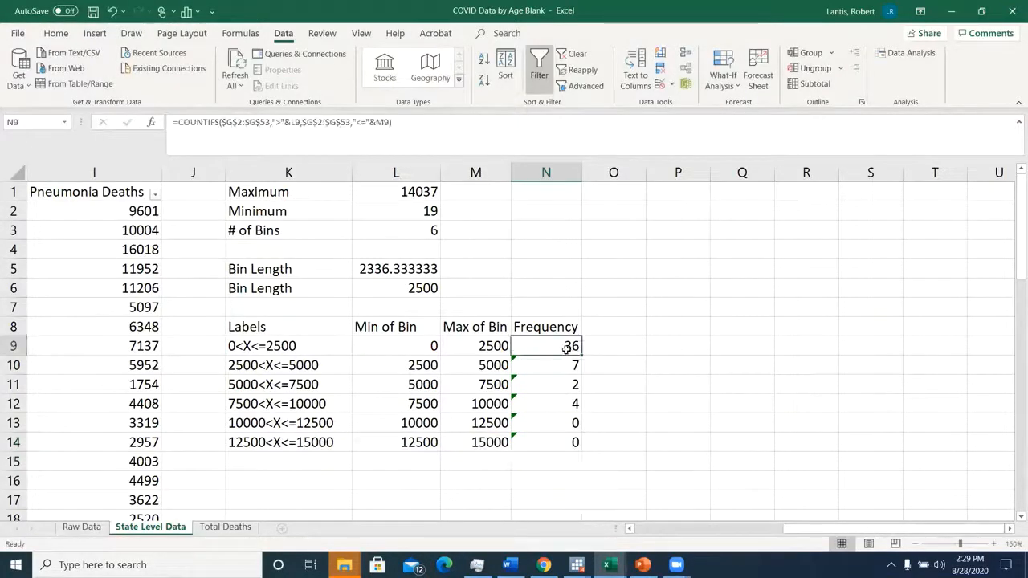
{"action": "left_click_drag", "start_coordinate": [581, 356], "coordinate": [570, 457]}
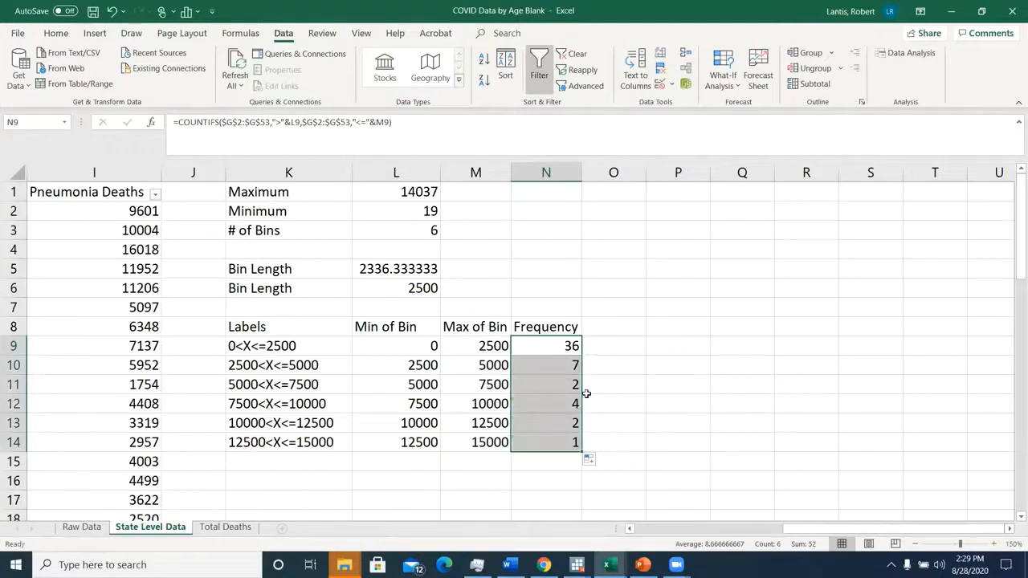
{"action": "double_click", "coordinate": [567, 441]}
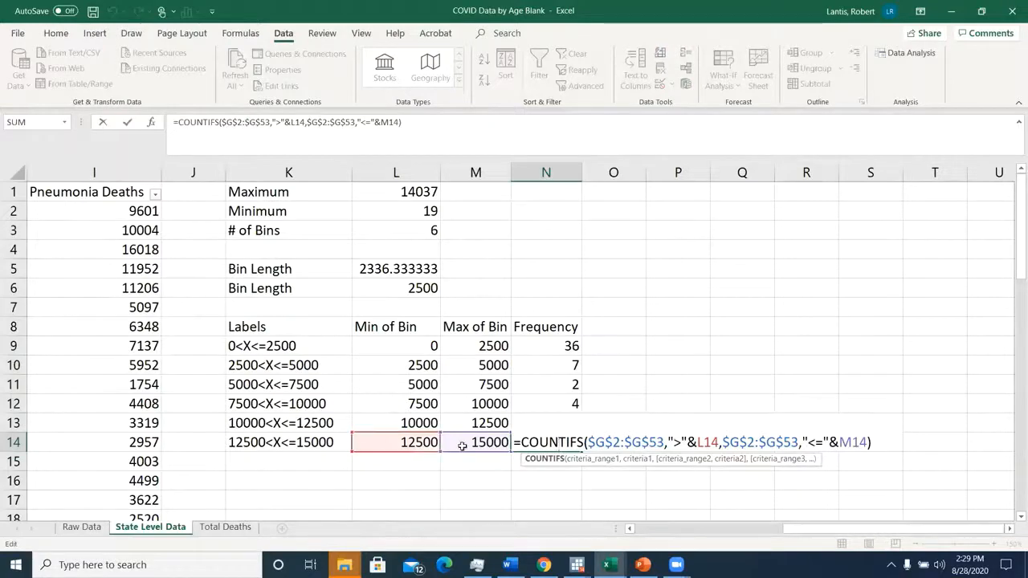
{"action": "left_click_drag", "start_coordinate": [835, 527], "coordinate": [786, 528]}
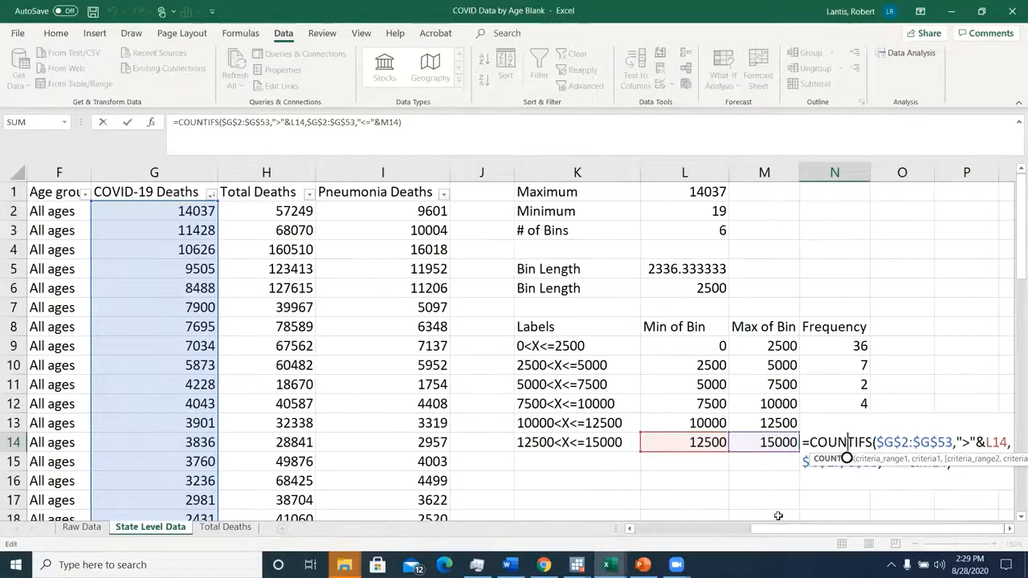
{"action": "key", "text": "Return"}
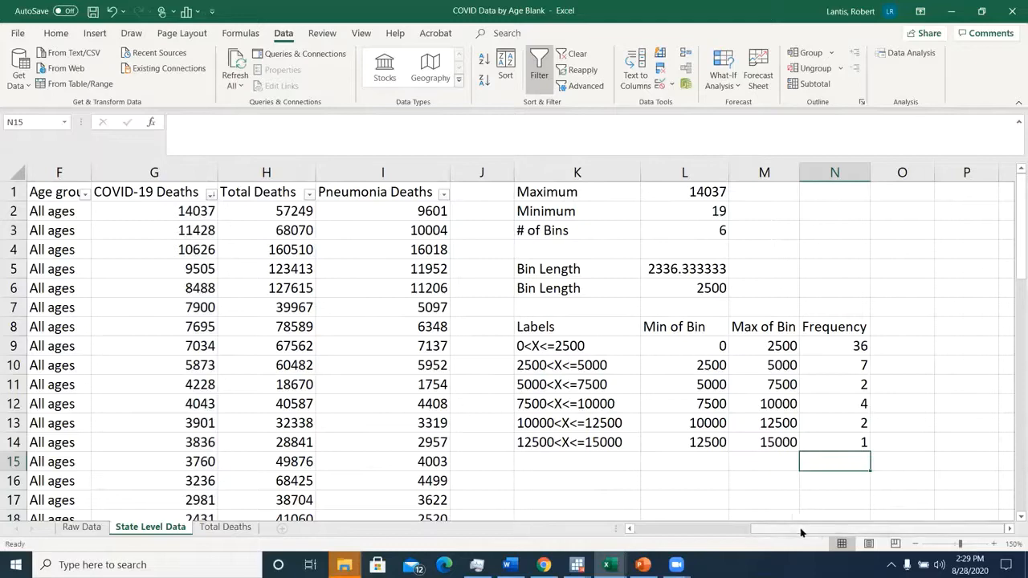
Step: Insert a clustered column chart from the bin labels K9:K14 and the frequencies N9:N14
{"action": "left_click", "coordinate": [1007, 528]}
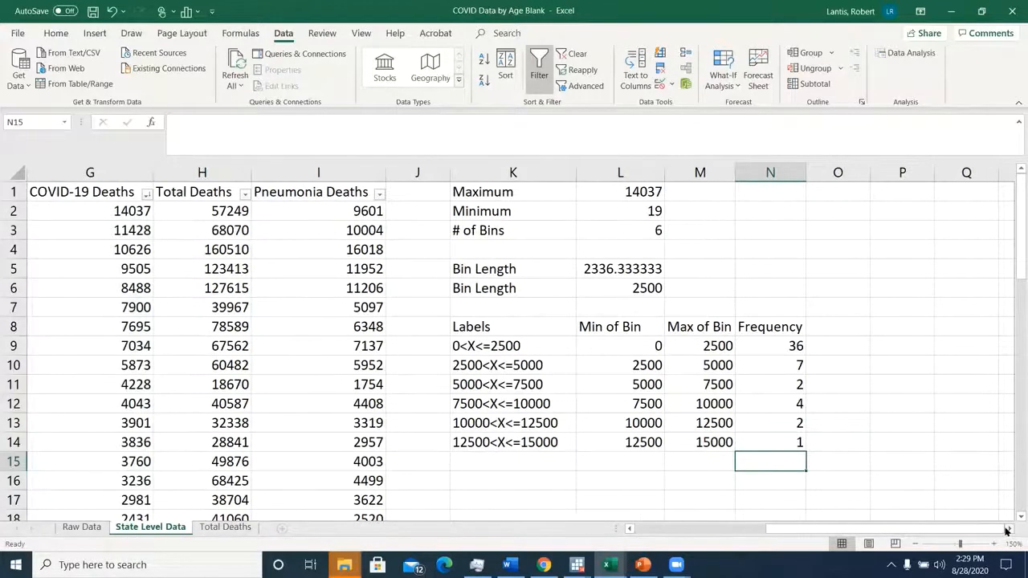
{"action": "left_click", "coordinate": [1006, 529]}
{"action": "left_click_drag", "start_coordinate": [803, 527], "coordinate": [792, 528]}
{"action": "left_click", "coordinate": [523, 344]}
{"action": "left_click_drag", "start_coordinate": [518, 365], "coordinate": [523, 440]}
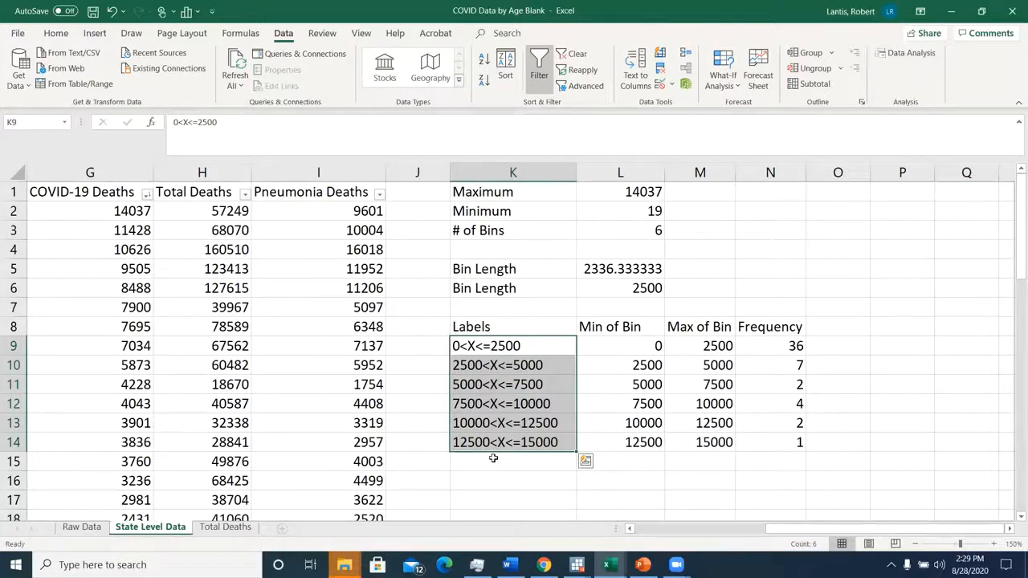
{"action": "left_click_drag", "start_coordinate": [763, 347], "coordinate": [765, 438]}
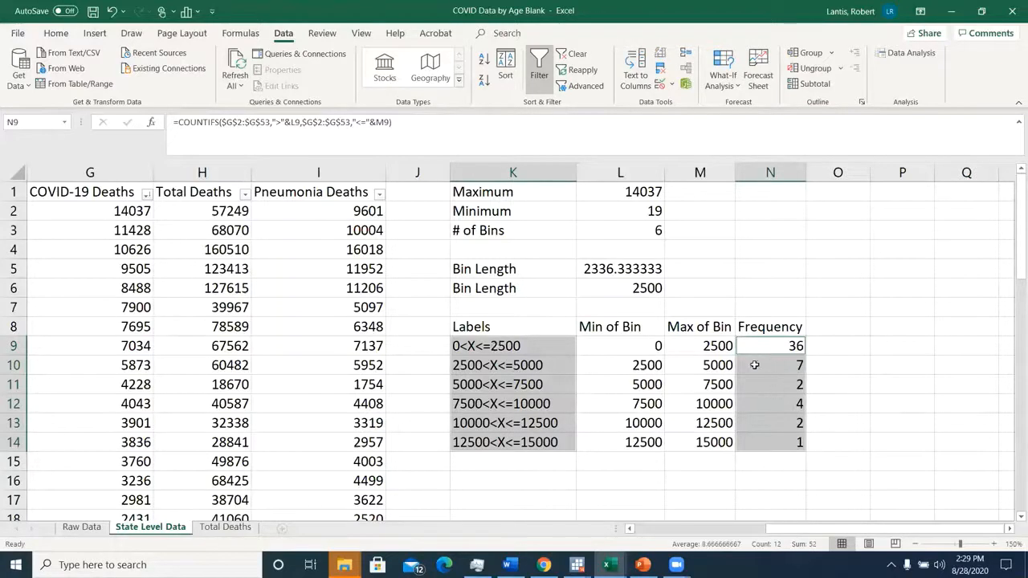
{"action": "left_click", "coordinate": [95, 34]}
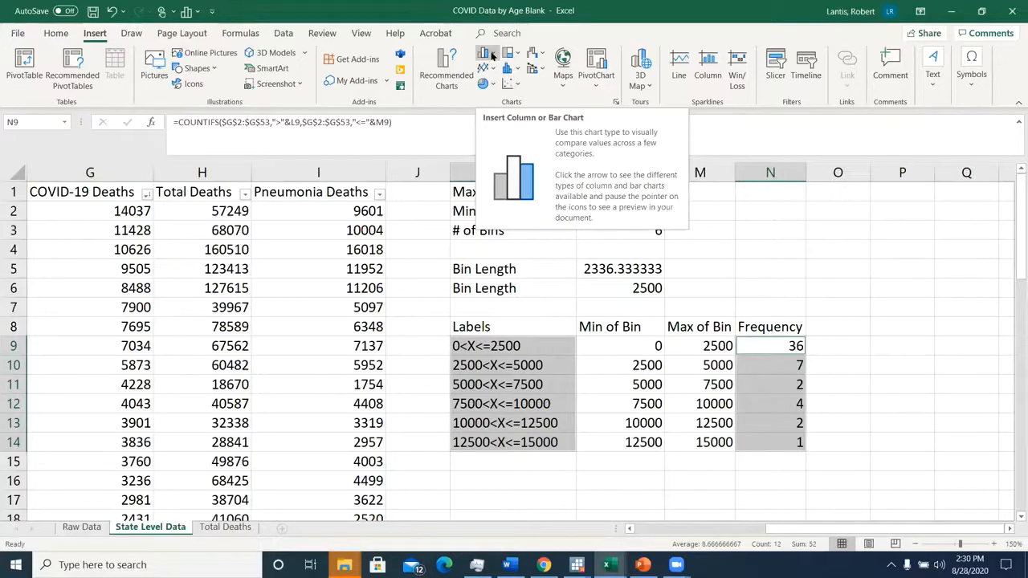
{"action": "left_click", "coordinate": [496, 54]}
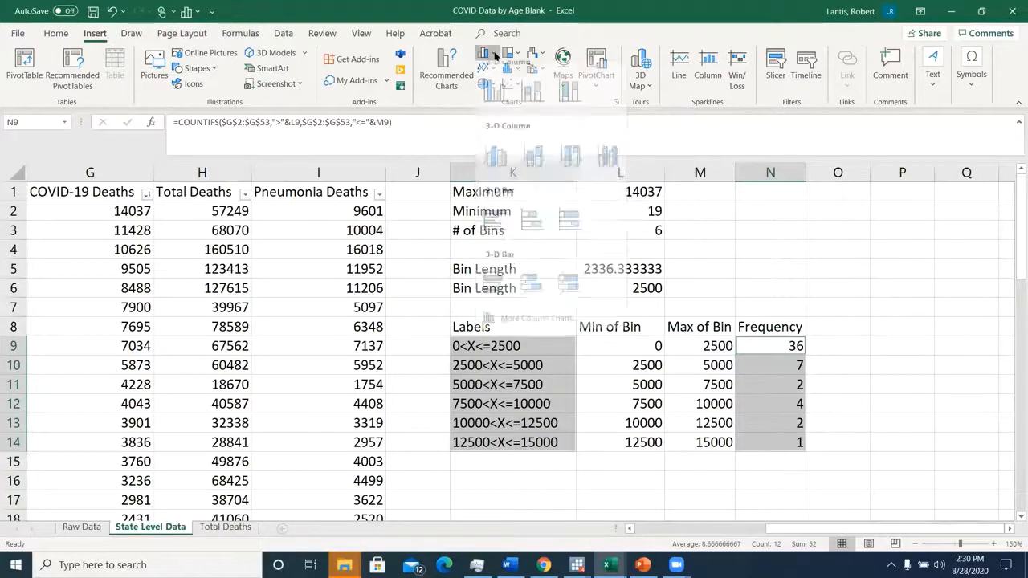
{"action": "left_click", "coordinate": [495, 102]}
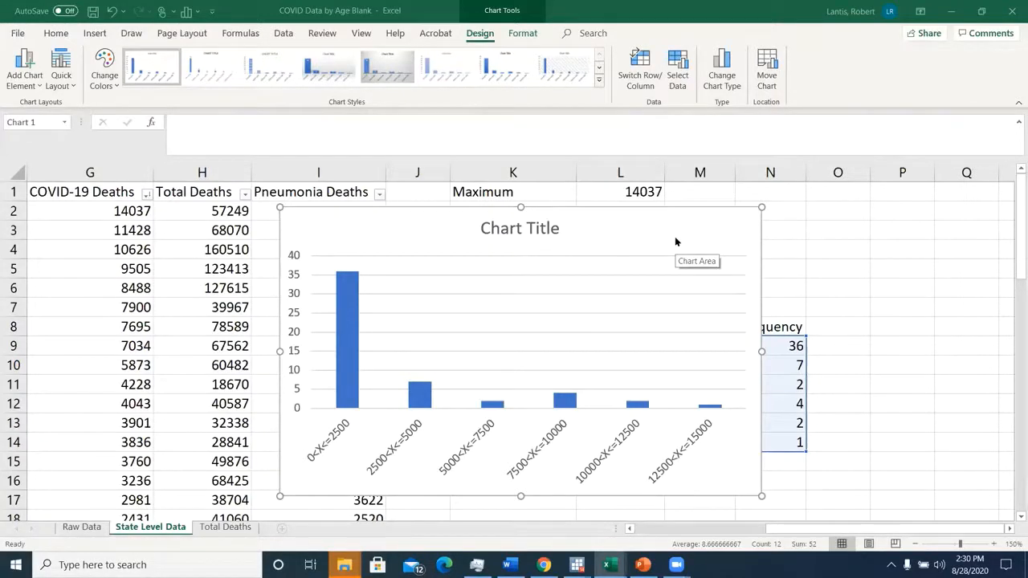
Step: Delete the column chart of the bin frequencies
{"action": "left_click", "coordinate": [714, 215]}
{"action": "key", "text": "Delete"}
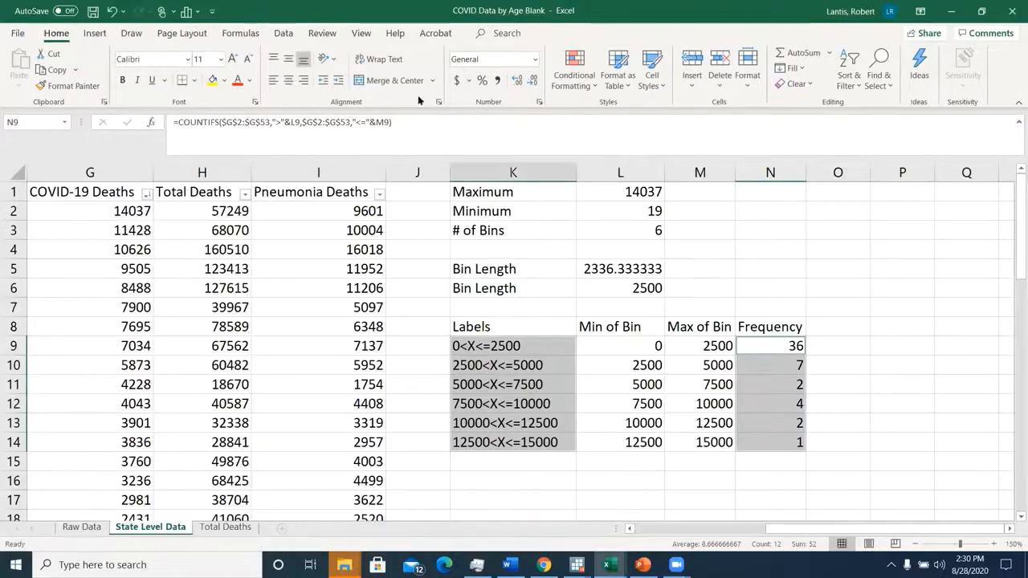
{"action": "left_click", "coordinate": [688, 341]}
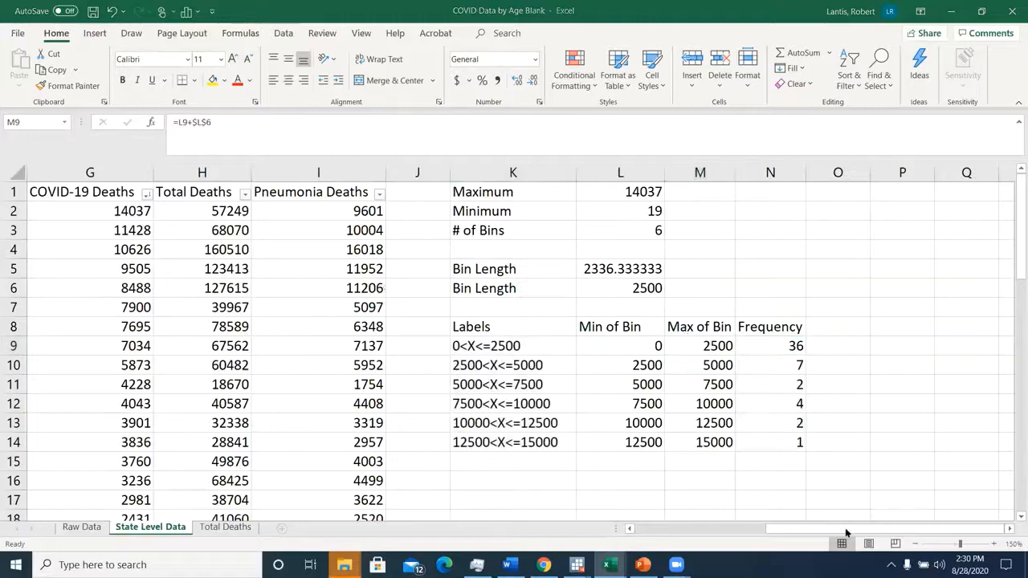
Step: Insert a histogram of the COVID-19 Deaths values in G2:G53 and open its chart elements list
{"action": "left_click", "coordinate": [120, 211]}
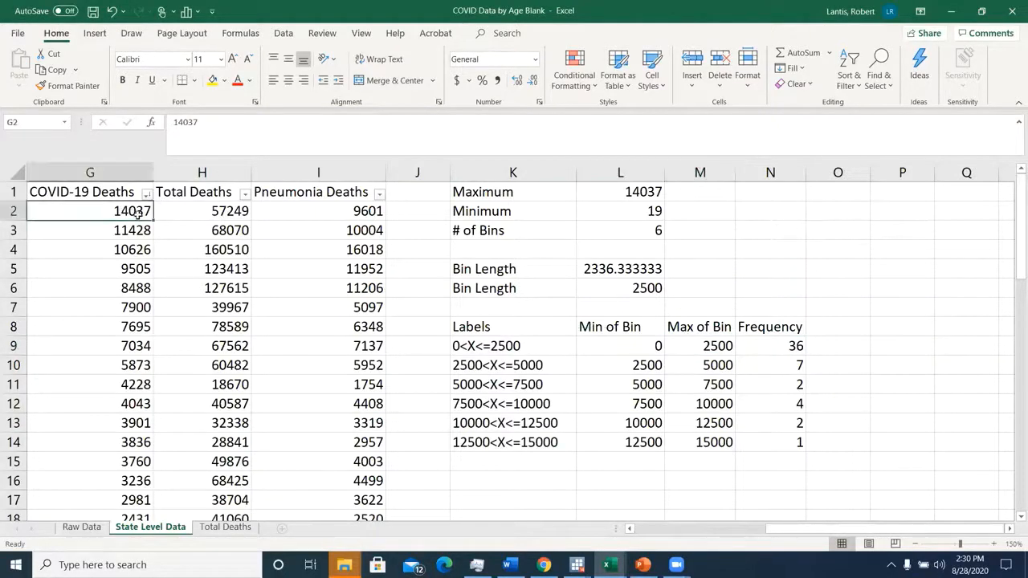
{"action": "key", "text": "ctrl+shift+Down"}
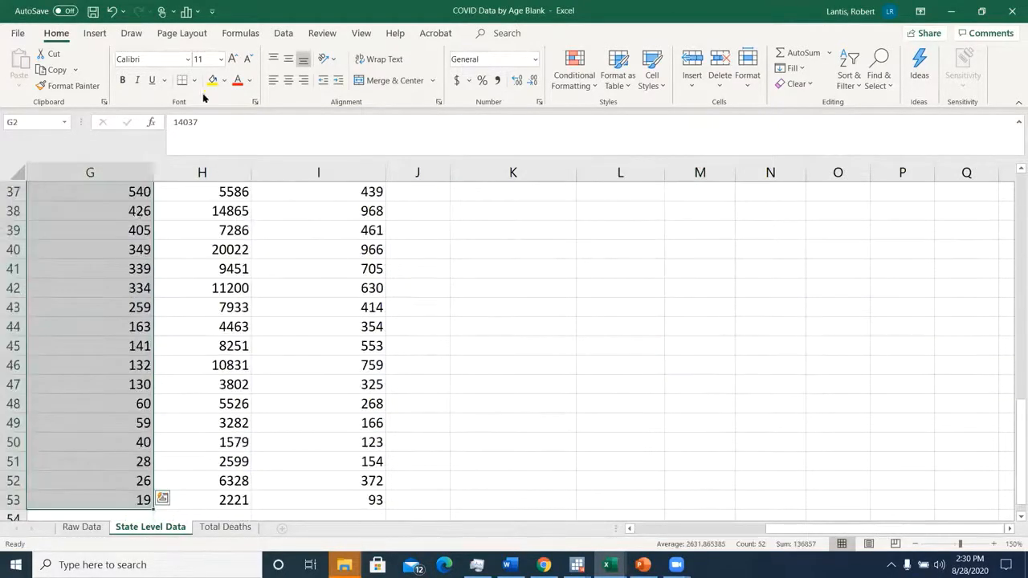
{"action": "left_click", "coordinate": [94, 34]}
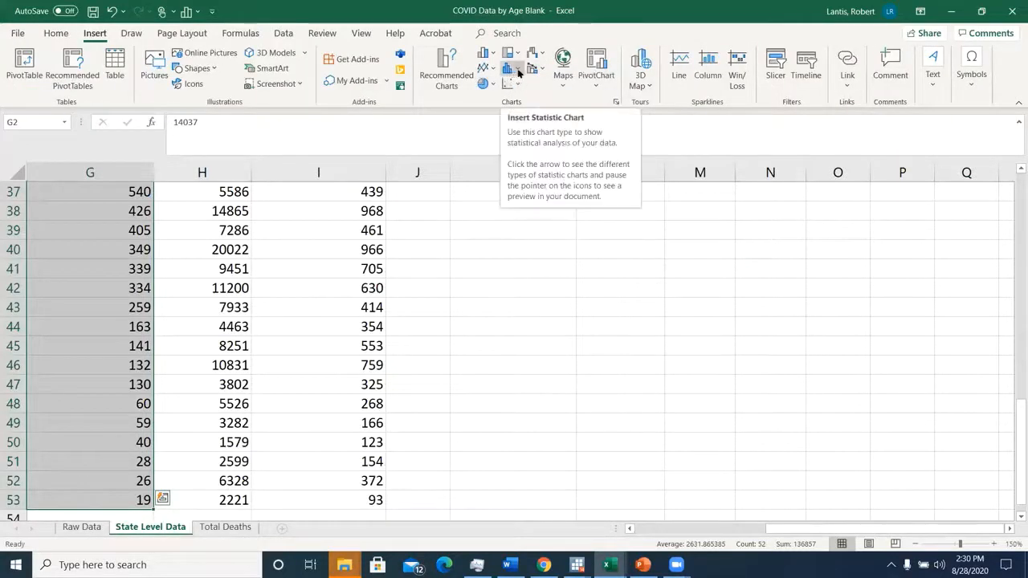
{"action": "left_click", "coordinate": [518, 73]}
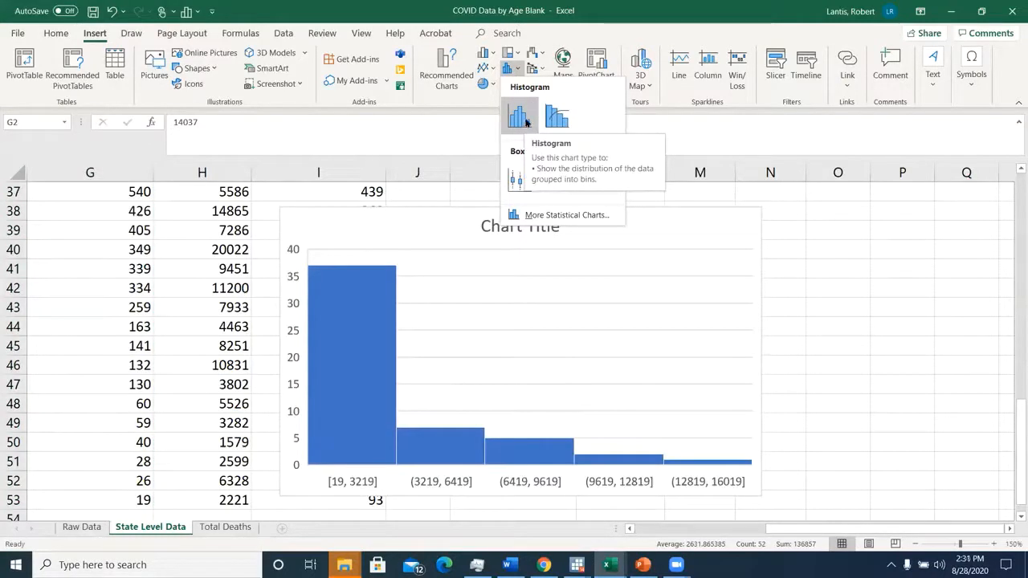
{"action": "left_click", "coordinate": [526, 121]}
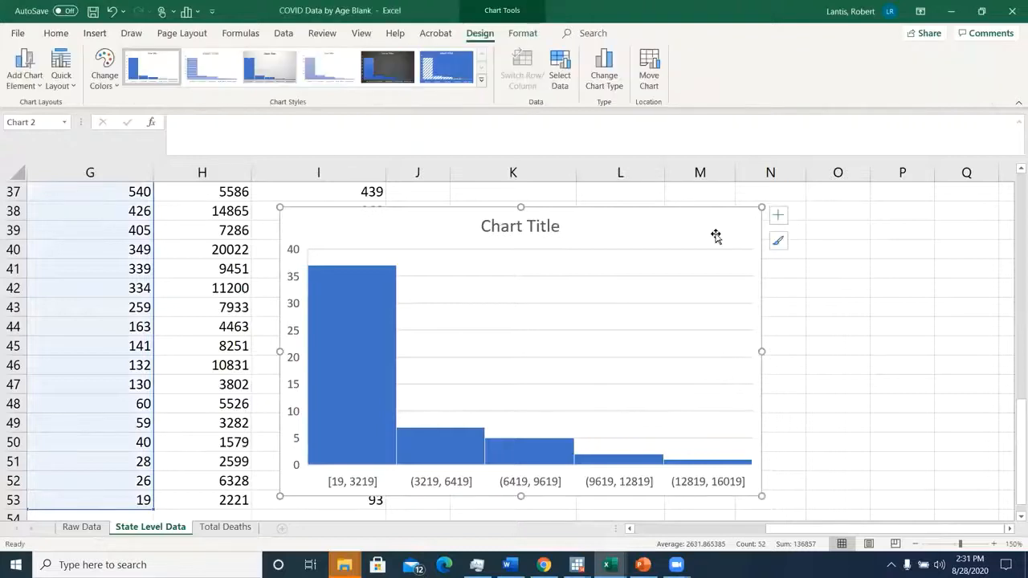
{"action": "left_click", "coordinate": [776, 215]}
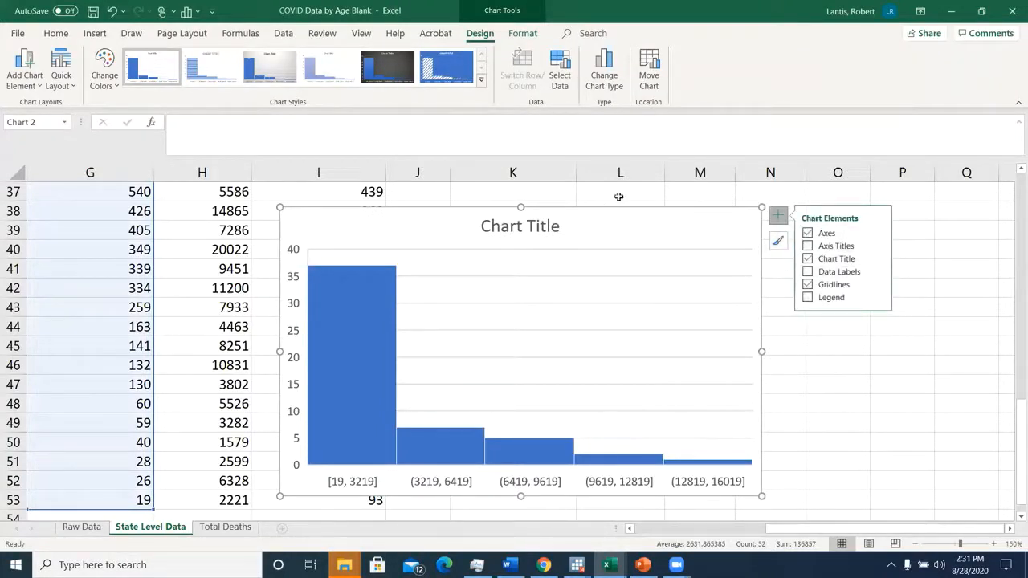
Step: Delete the histogram of the COVID-19 Deaths values
{"action": "right_click", "coordinate": [624, 223]}
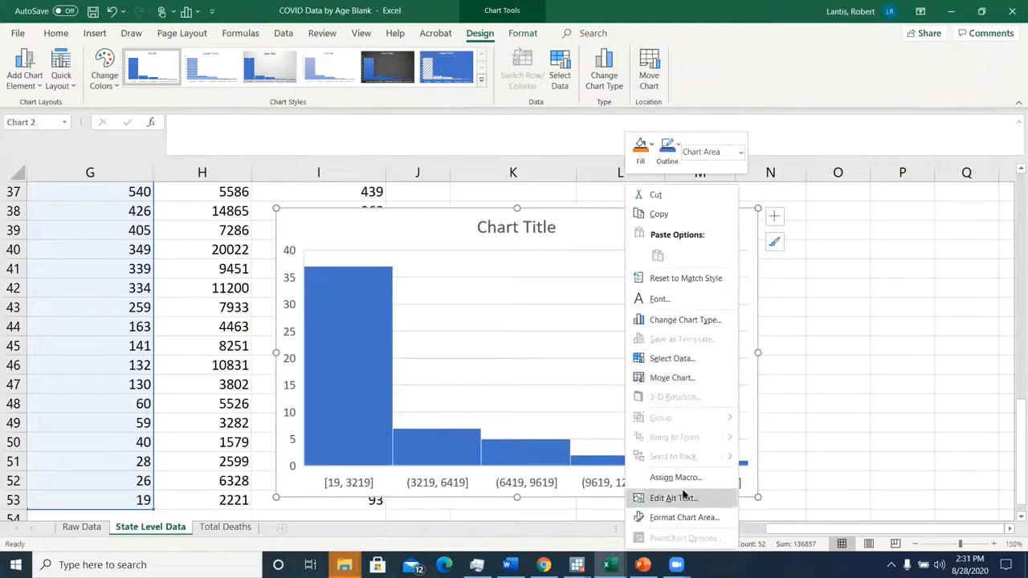
{"action": "key", "text": "Escape"}
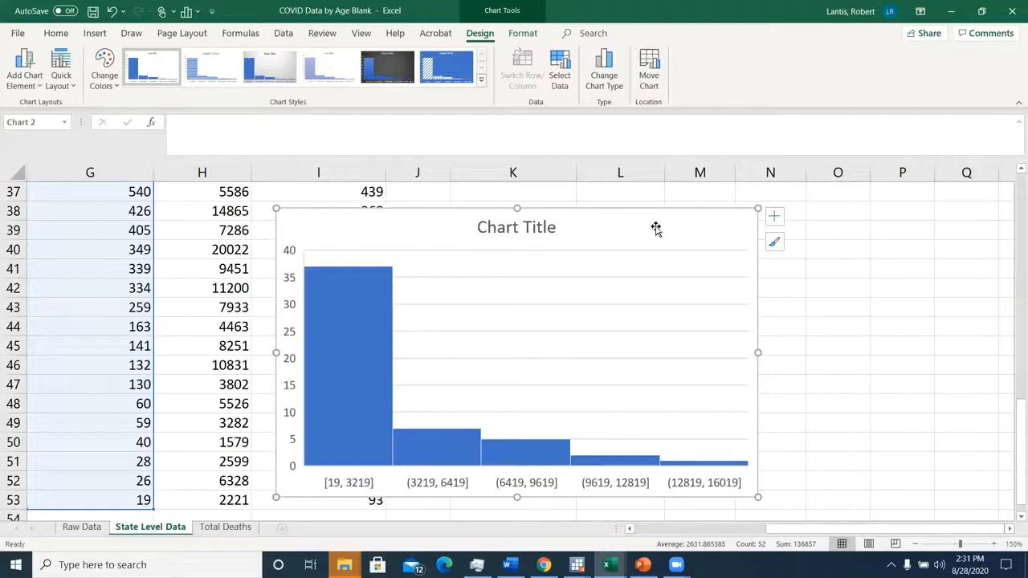
{"action": "key", "text": "Delete"}
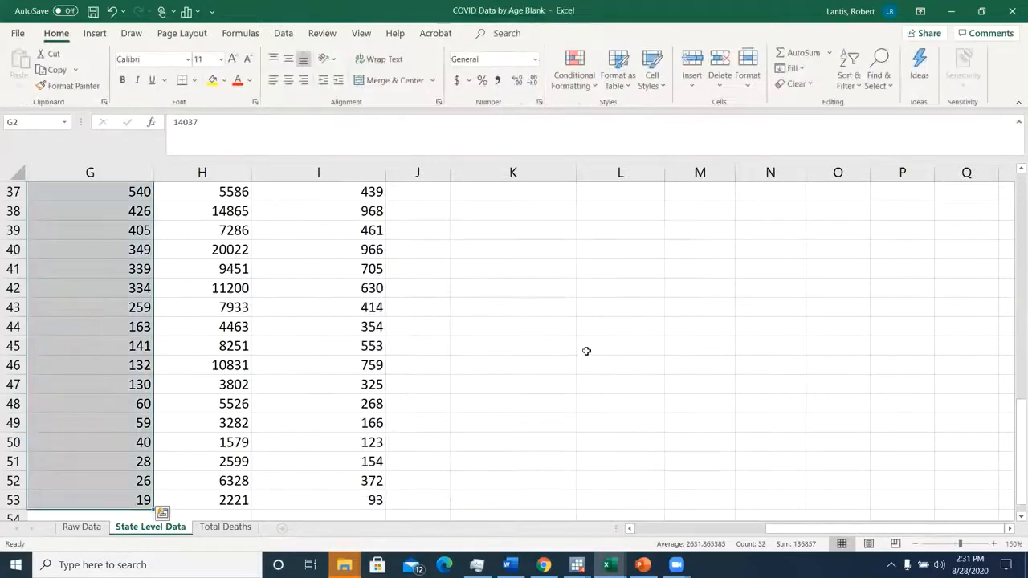
Step: Return to the bin table and check the COUNTIFS formula for the first bin in N9
{"action": "scroll", "coordinate": [603, 368], "scroll_direction": "up", "scroll_amount": 12}
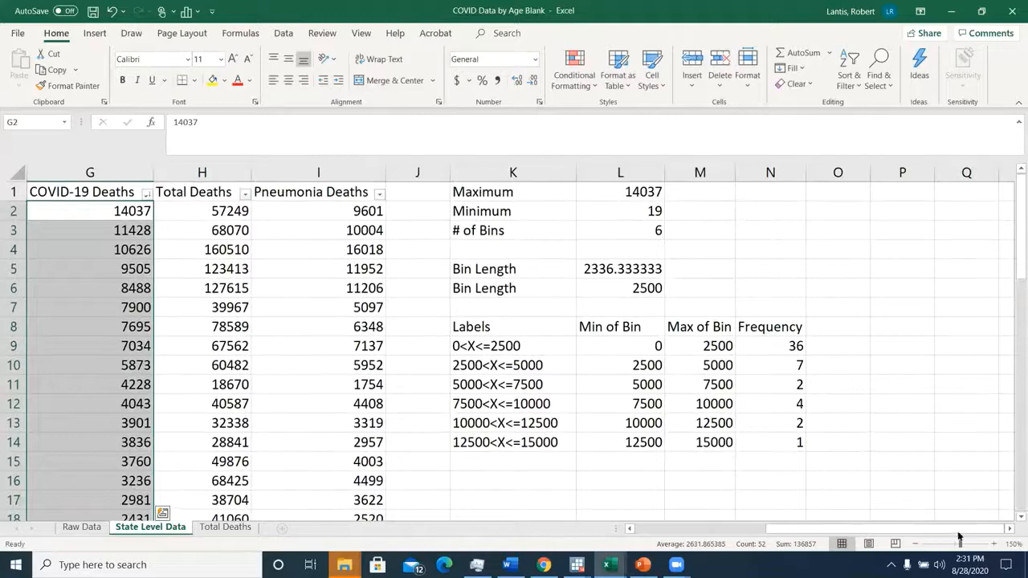
{"action": "left_click", "coordinate": [1009, 528]}
{"action": "left_click", "coordinate": [1009, 529]}
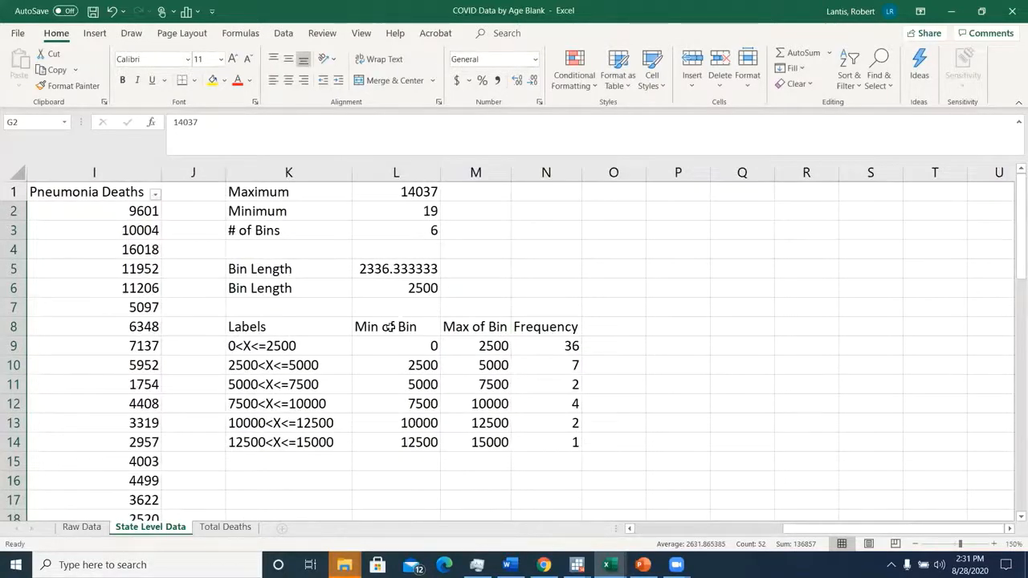
{"action": "double_click", "coordinate": [541, 346]}
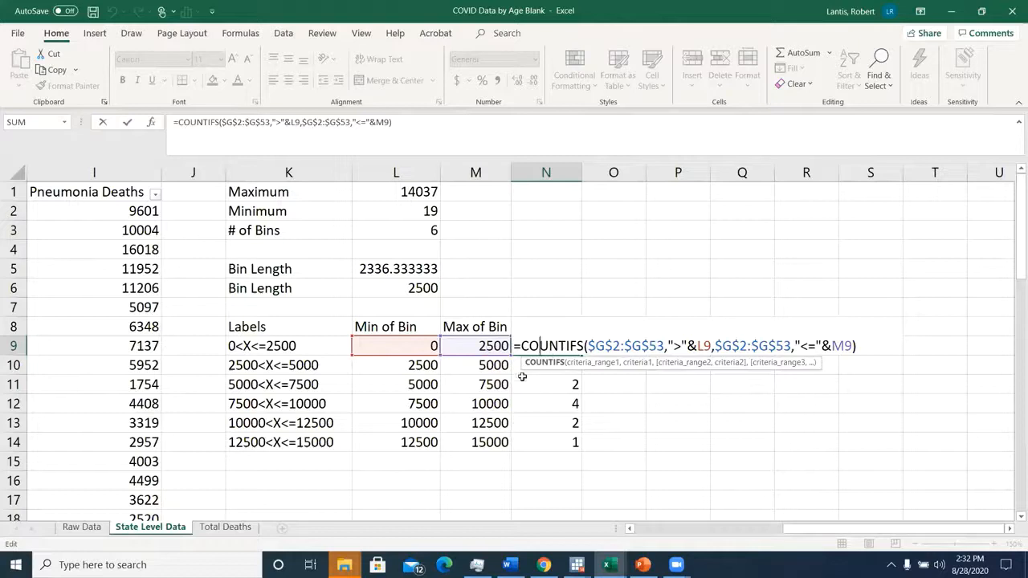
{"action": "key", "text": "Return"}
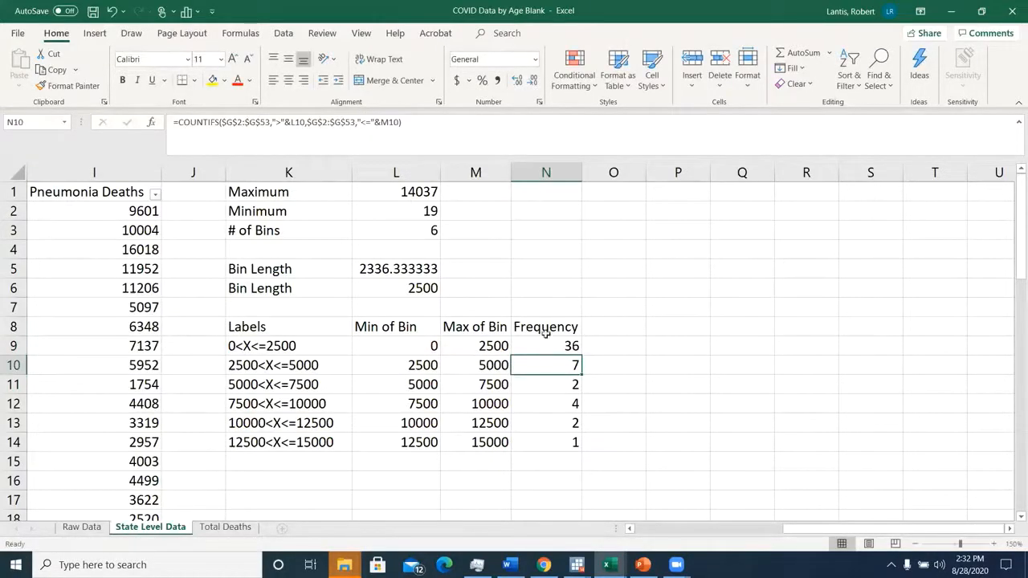
Step: Set the rounded bin length in L6 to 3000 and look over the bin table
{"action": "left_click", "coordinate": [416, 288]}
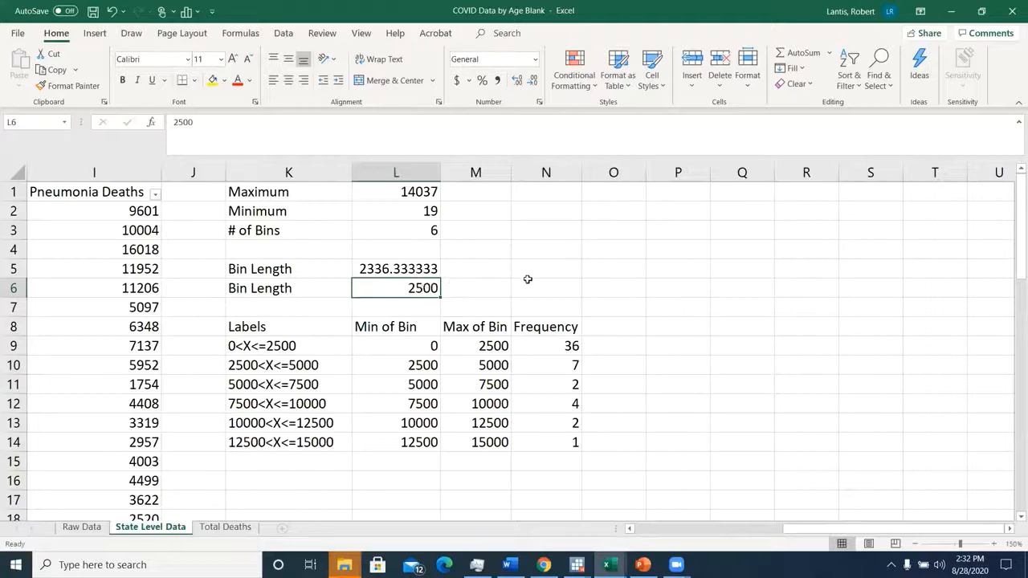
{"action": "type", "text": "3000"}
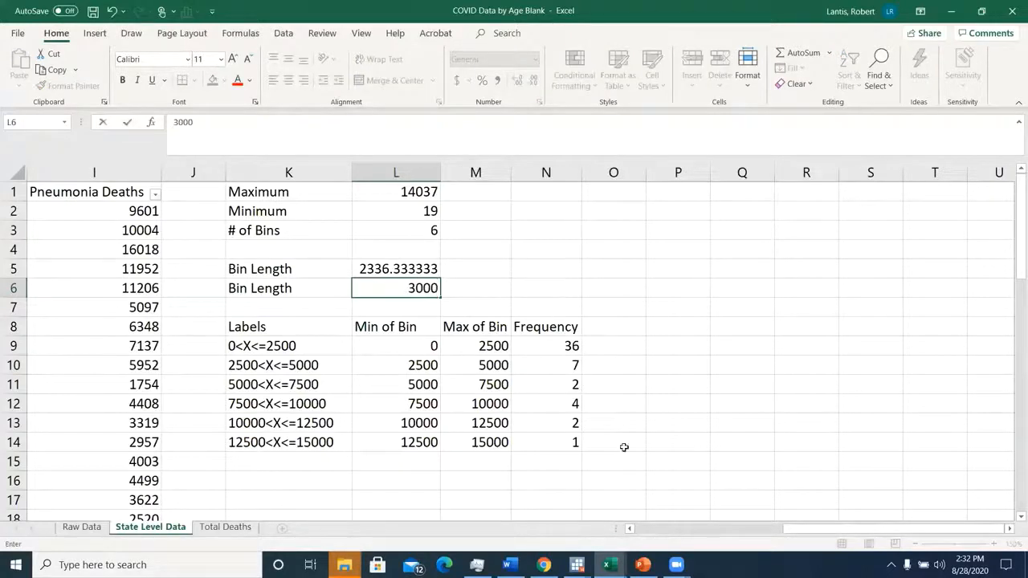
{"action": "key", "text": "Return"}
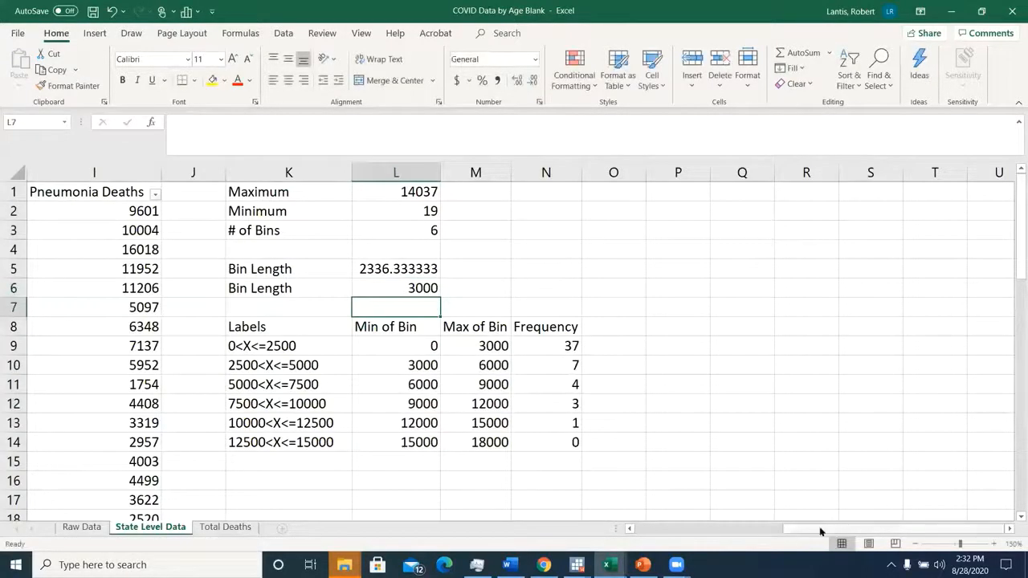
{"action": "scroll", "coordinate": [703, 377], "scroll_direction": "down", "scroll_amount": 3}
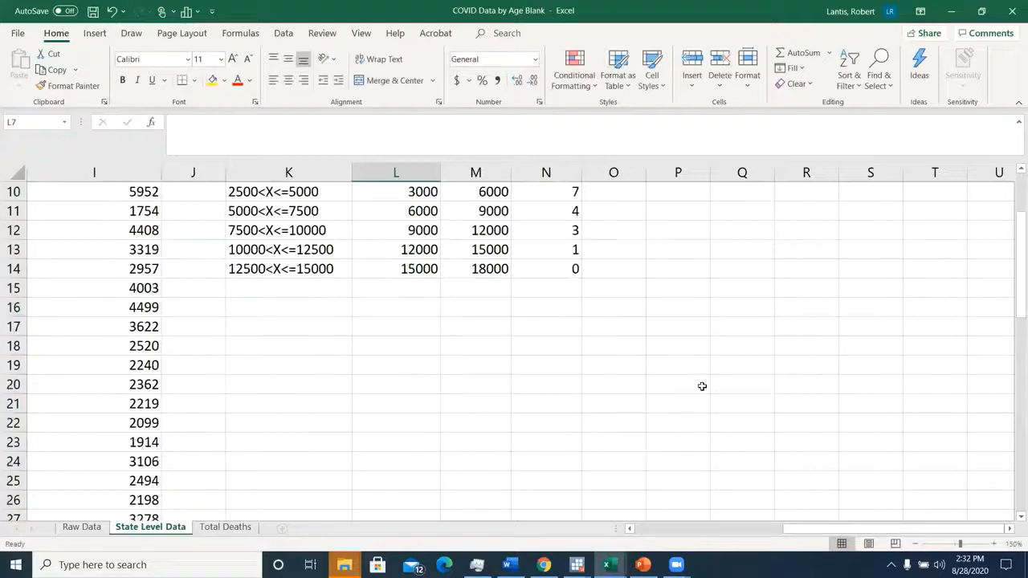
{"action": "scroll", "coordinate": [703, 387], "scroll_direction": "up", "scroll_amount": 3}
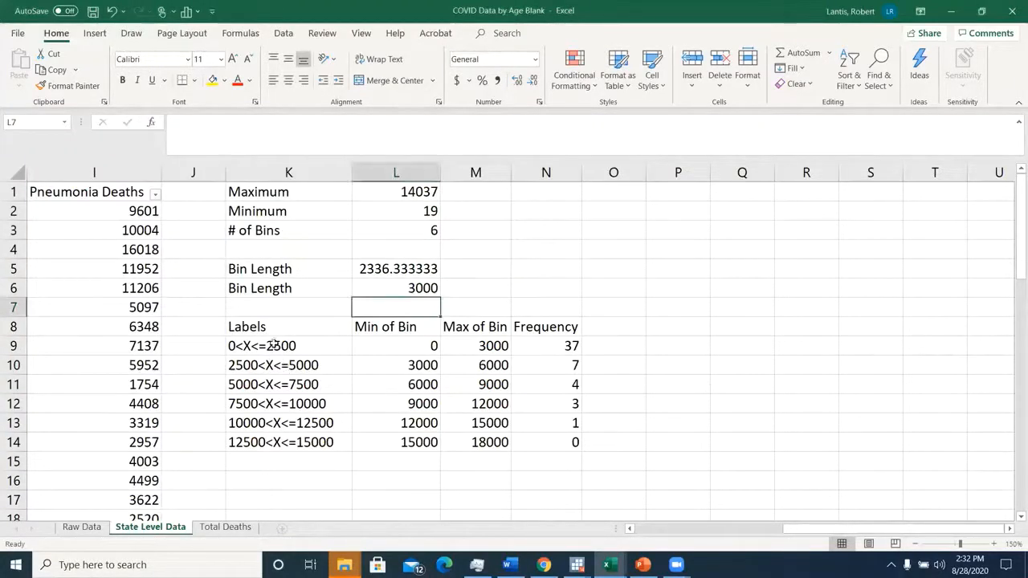
Step: Insert a clustered column chart from the labels K9:K14 and frequencies N9:N14 and place it beside the bin table
{"action": "left_click_drag", "start_coordinate": [273, 345], "coordinate": [287, 435]}
{"action": "left_click_drag", "start_coordinate": [566, 345], "coordinate": [555, 442]}
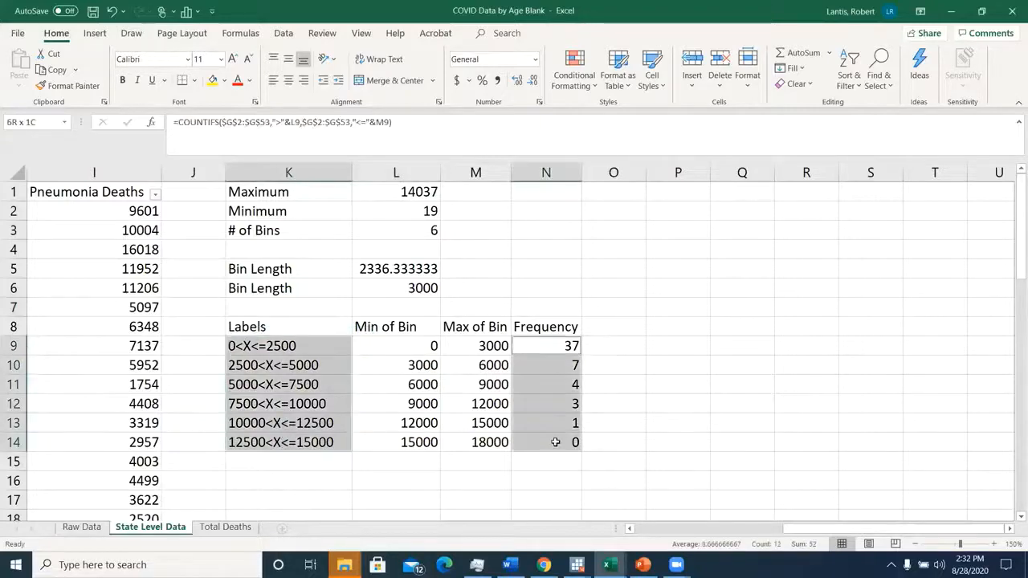
{"action": "left_click", "coordinate": [99, 33]}
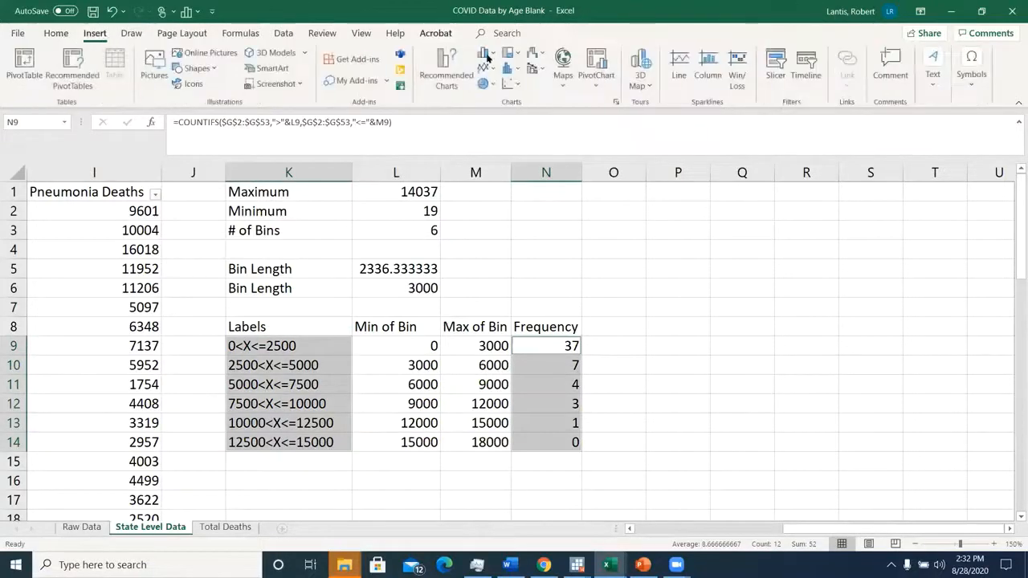
{"action": "left_click", "coordinate": [485, 54]}
{"action": "left_click", "coordinate": [493, 103]}
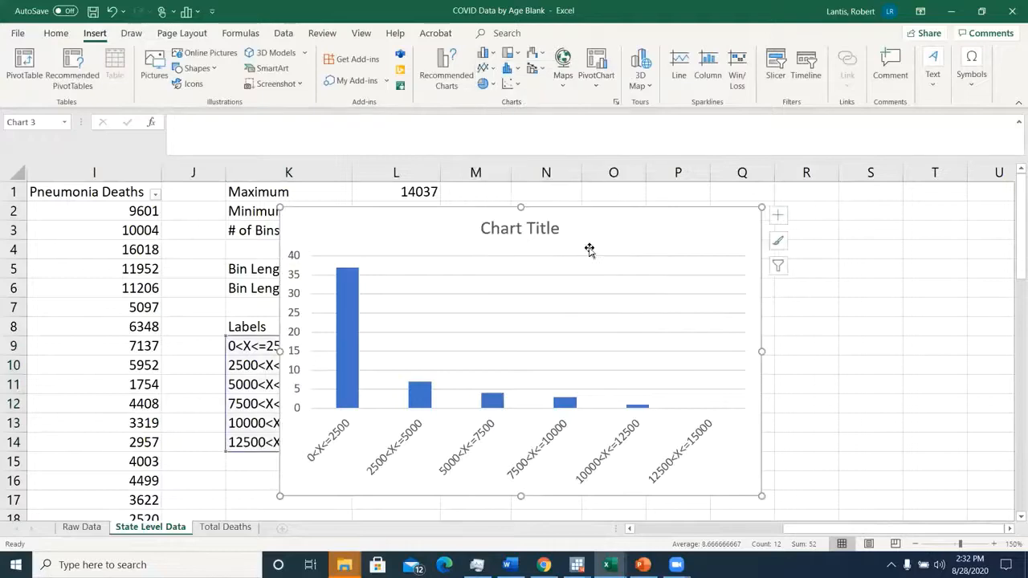
{"action": "left_click_drag", "start_coordinate": [590, 250], "coordinate": [890, 229]}
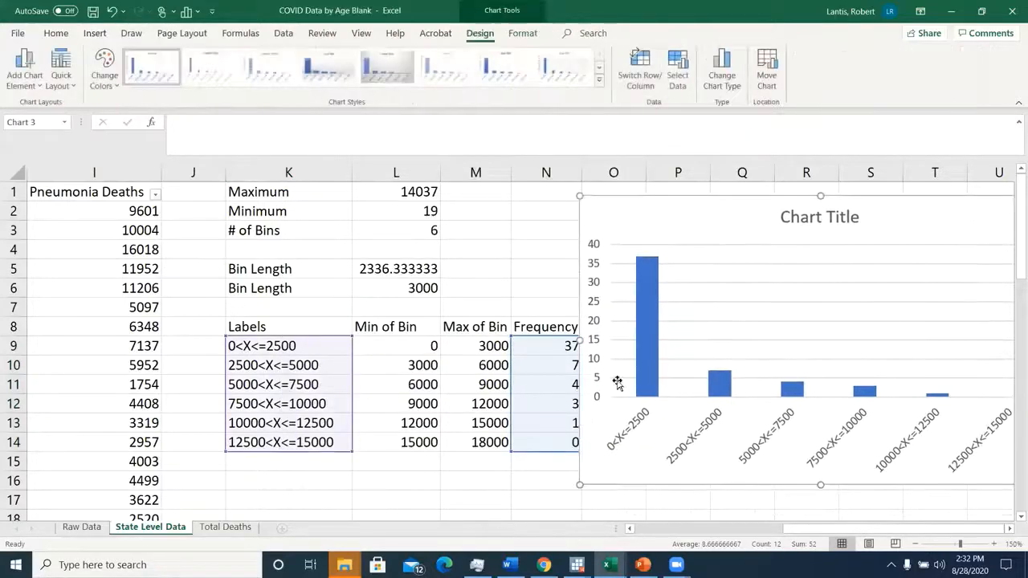
{"action": "left_click_drag", "start_coordinate": [659, 212], "coordinate": [680, 212]}
Step: Set the bin length in L6 to 2500 and check the first bin's formulas in N9 and M9
{"action": "left_click", "coordinate": [382, 285]}
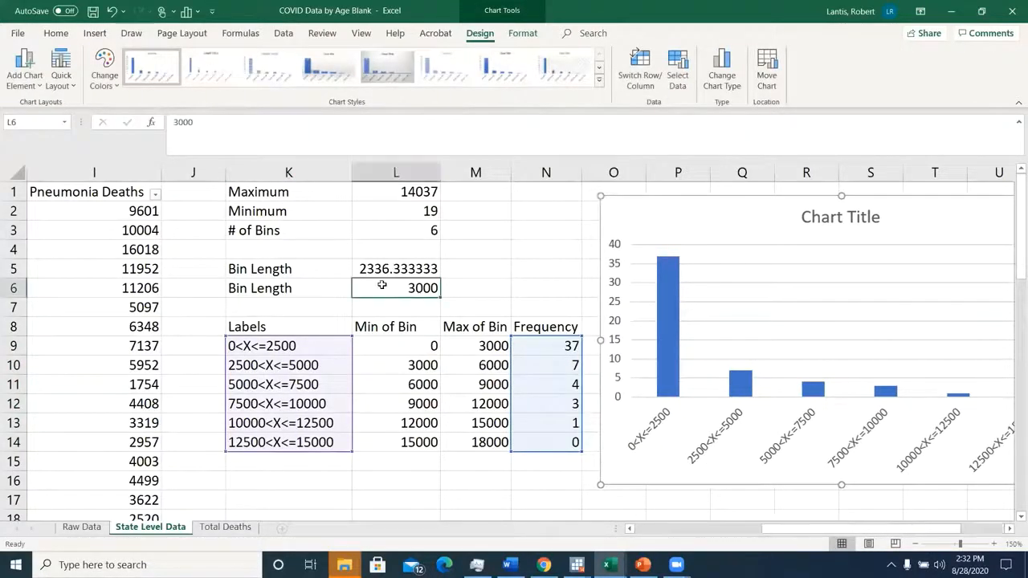
{"action": "type", "text": "2500"}
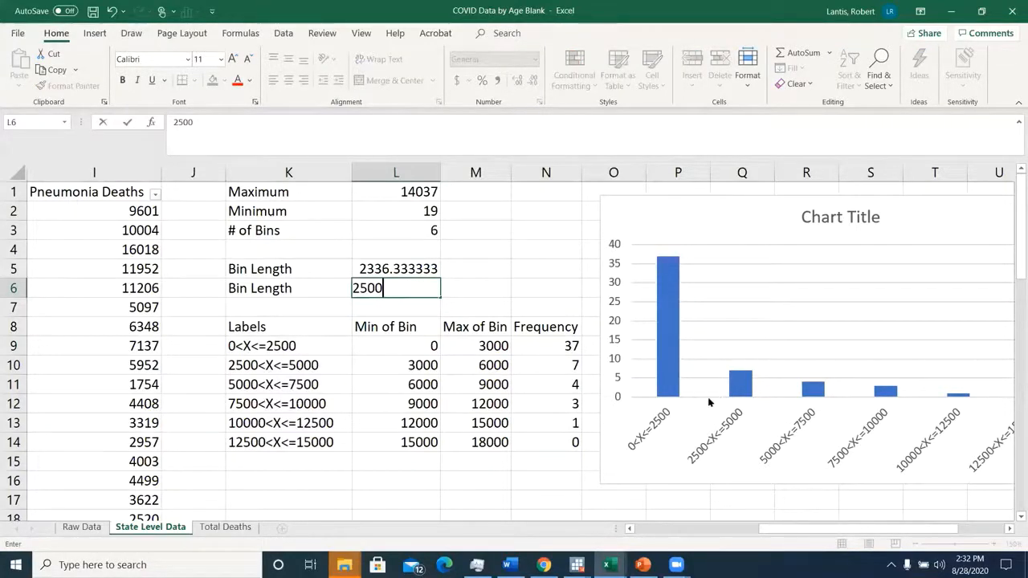
{"action": "key", "text": "Return"}
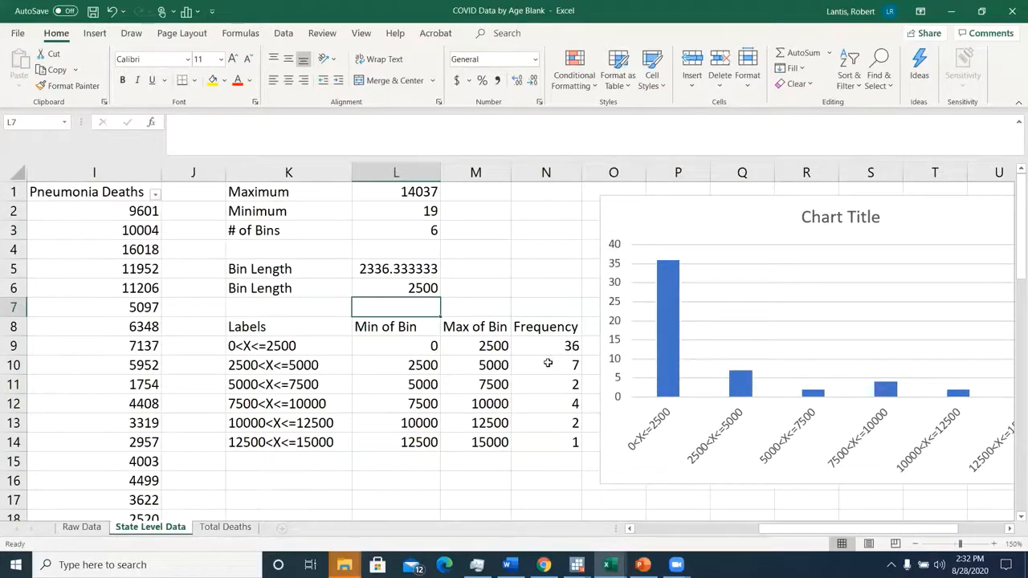
{"action": "left_click", "coordinate": [567, 351]}
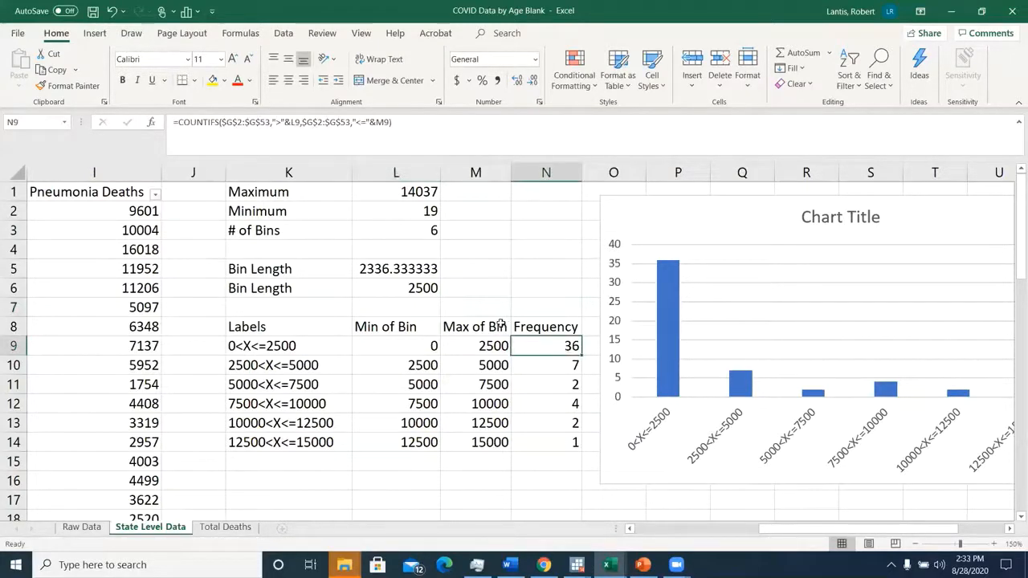
{"action": "left_click", "coordinate": [477, 353]}
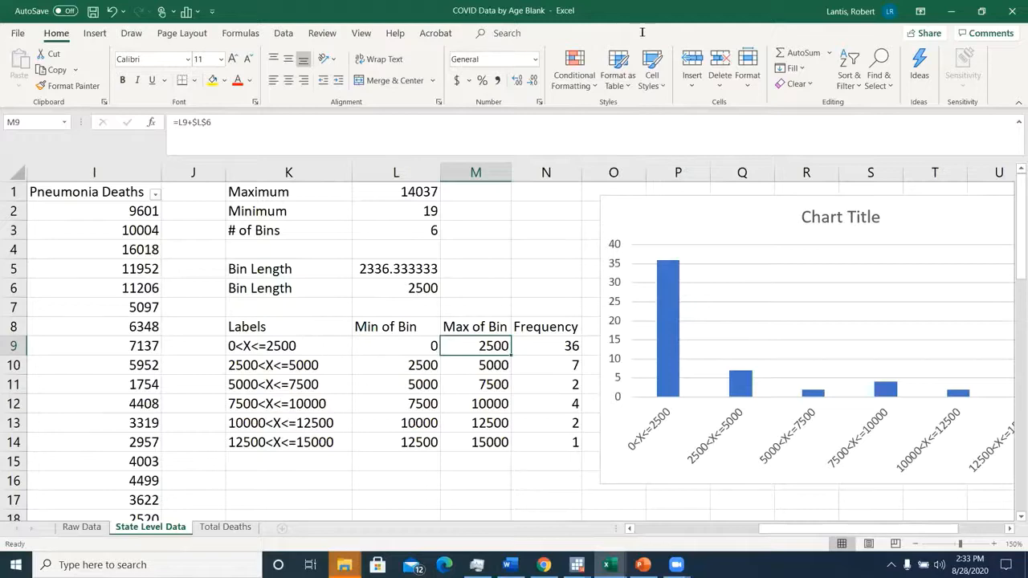
Step: Switch to PowerPoint, review the COVID Deaths Frequency Table, Relative Histogram Tables and Quantitative Tables in Excel slides, and return to the Excel workbook
{"action": "left_click", "coordinate": [642, 565]}
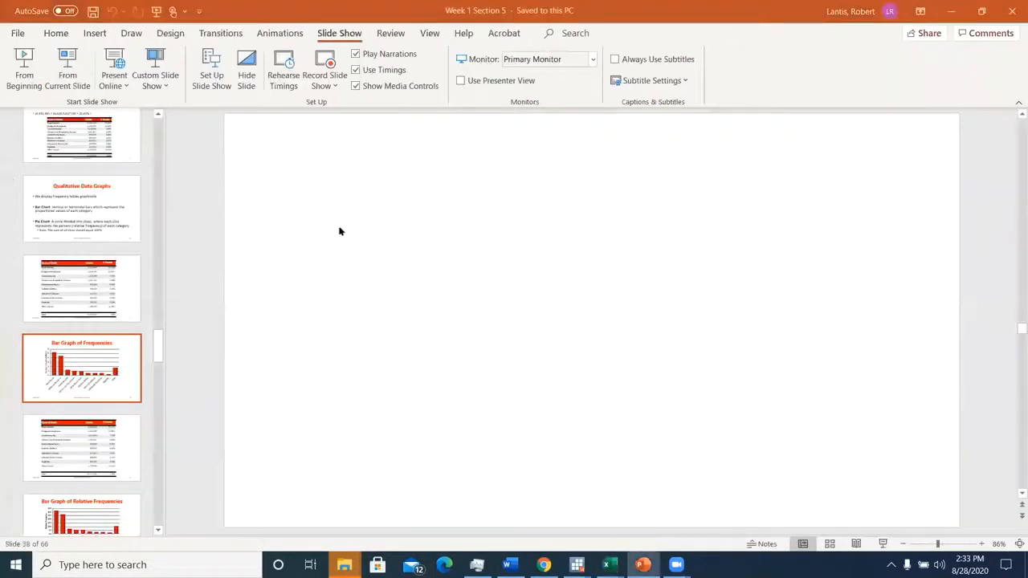
{"action": "scroll", "coordinate": [105, 314], "scroll_direction": "down", "scroll_amount": 3}
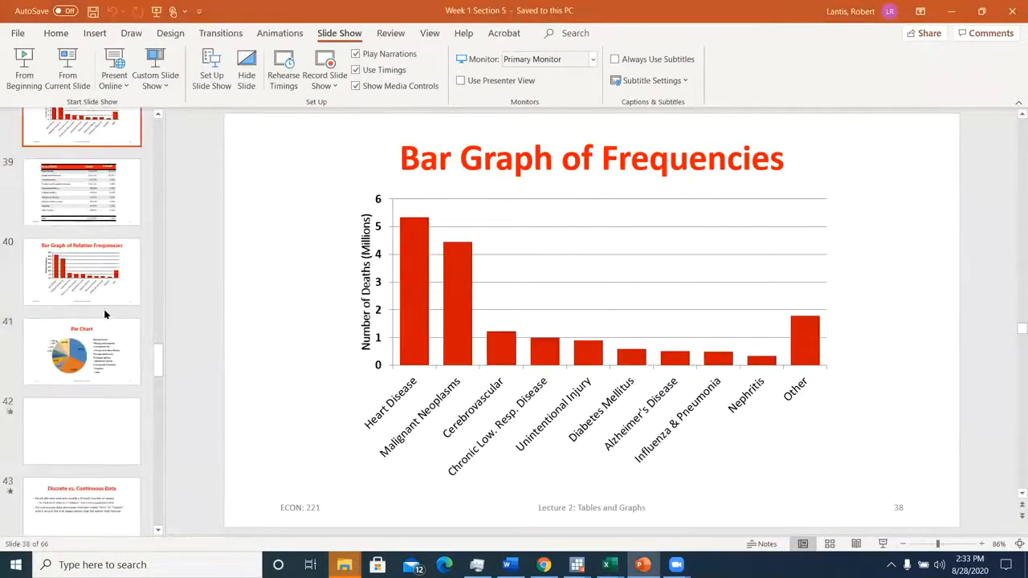
{"action": "scroll", "coordinate": [104, 315], "scroll_direction": "down", "scroll_amount": 12}
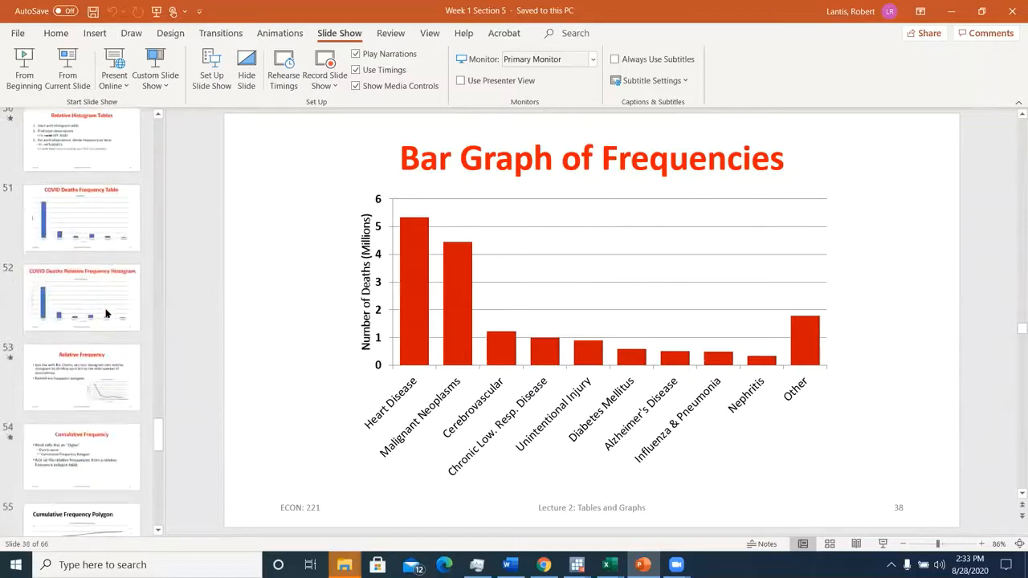
{"action": "left_click", "coordinate": [105, 314]}
{"action": "left_click", "coordinate": [101, 214]}
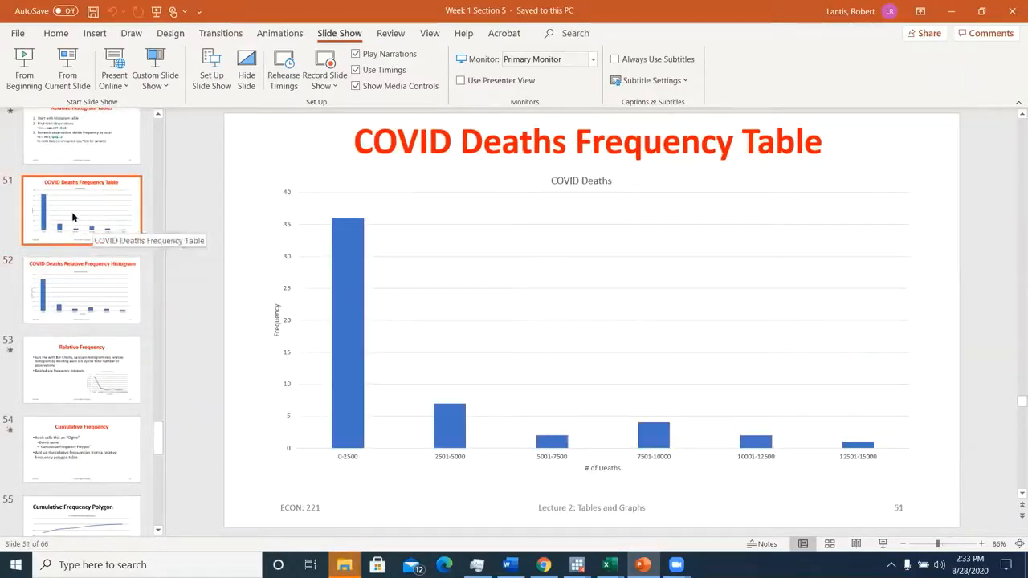
{"action": "key", "text": "Up"}
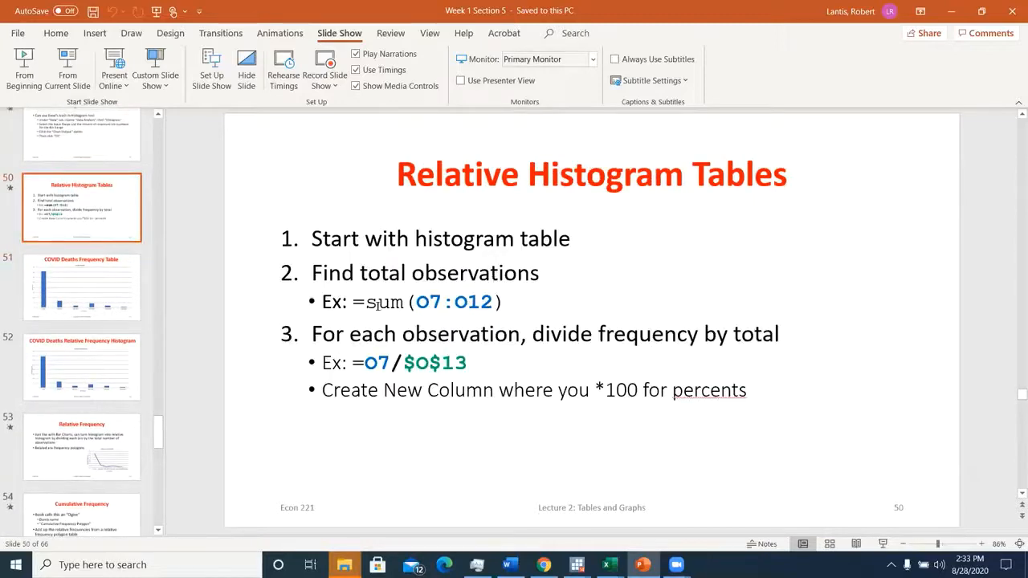
{"action": "scroll", "coordinate": [260, 310], "scroll_direction": "up", "scroll_amount": 3}
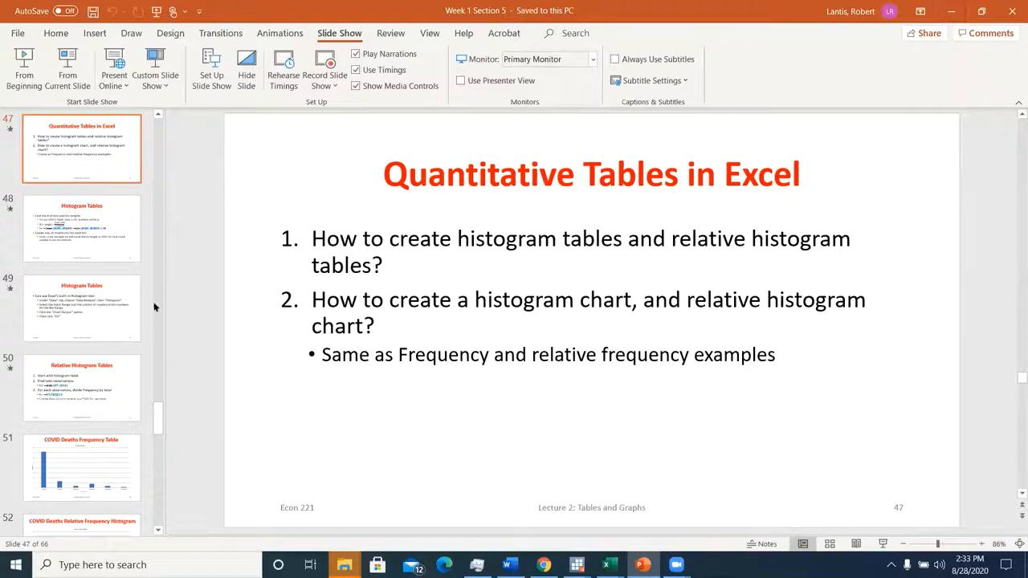
{"action": "left_click", "coordinate": [951, 11]}
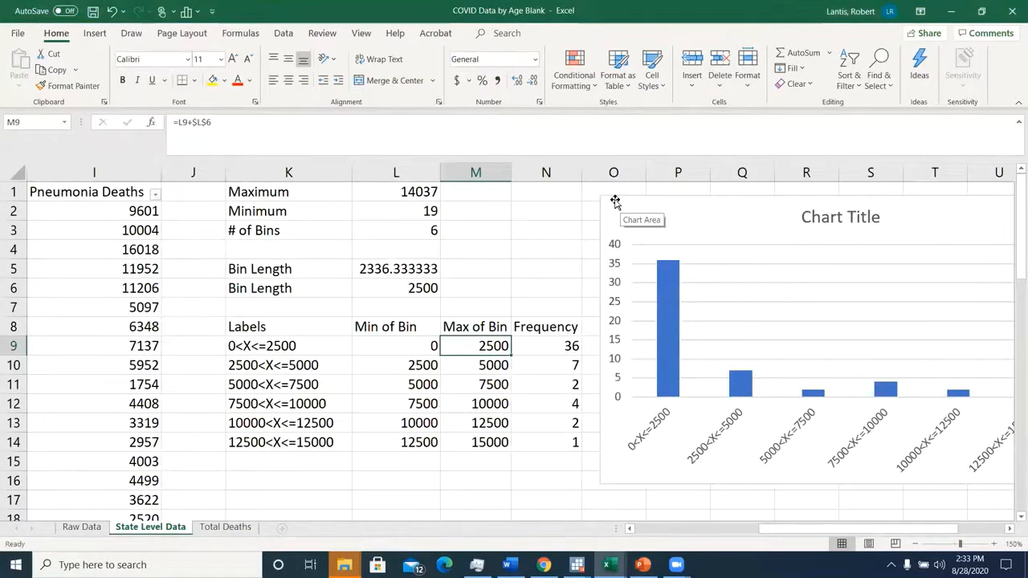
Step: Move the column chart away from the bin table to clear the columns next to Frequency
{"action": "left_click", "coordinate": [660, 154]}
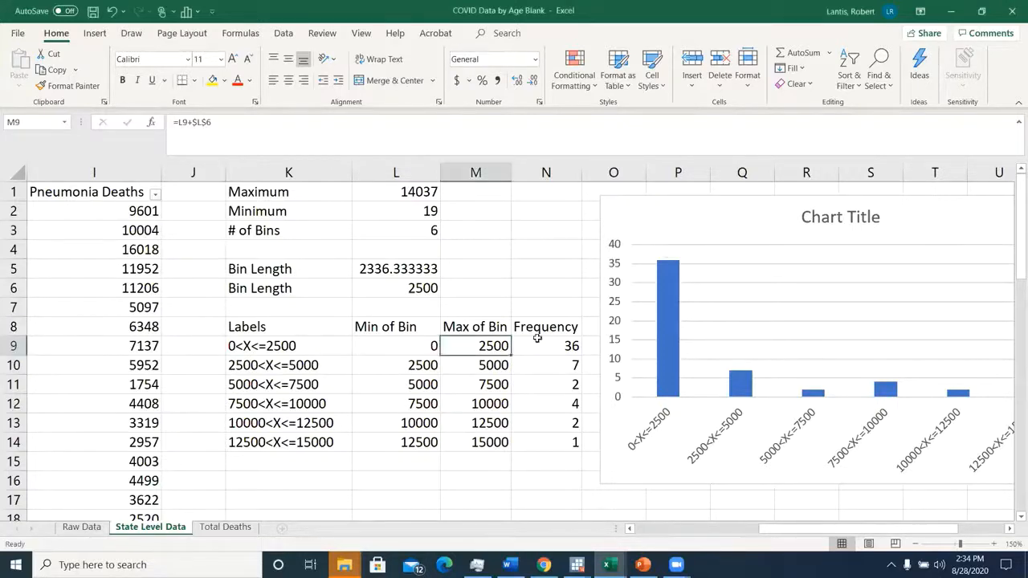
{"action": "left_click_drag", "start_coordinate": [625, 206], "coordinate": [791, 320]}
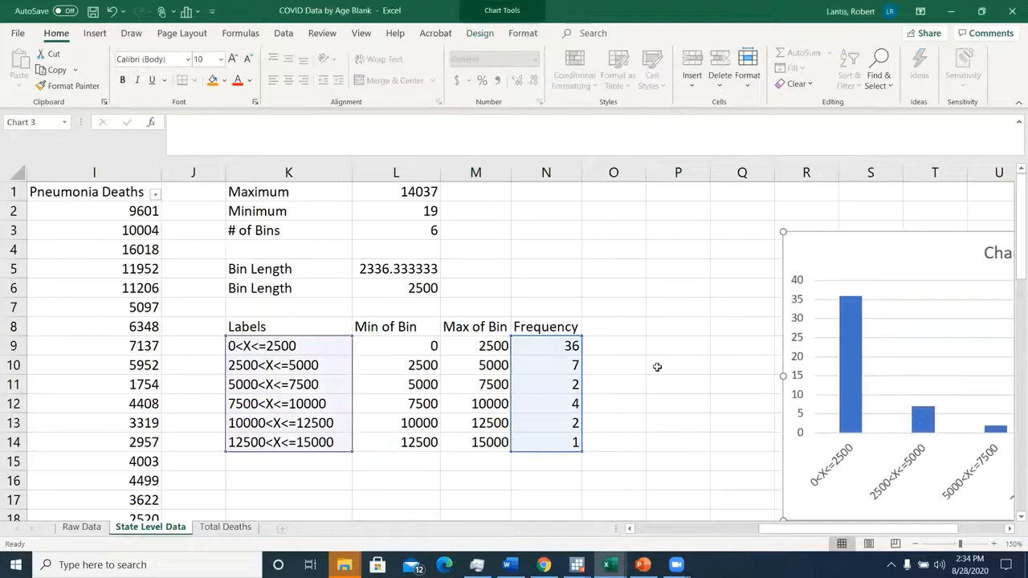
{"action": "left_click", "coordinate": [615, 331]}
{"action": "scroll", "coordinate": [550, 438], "scroll_direction": "down", "scroll_amount": 1}
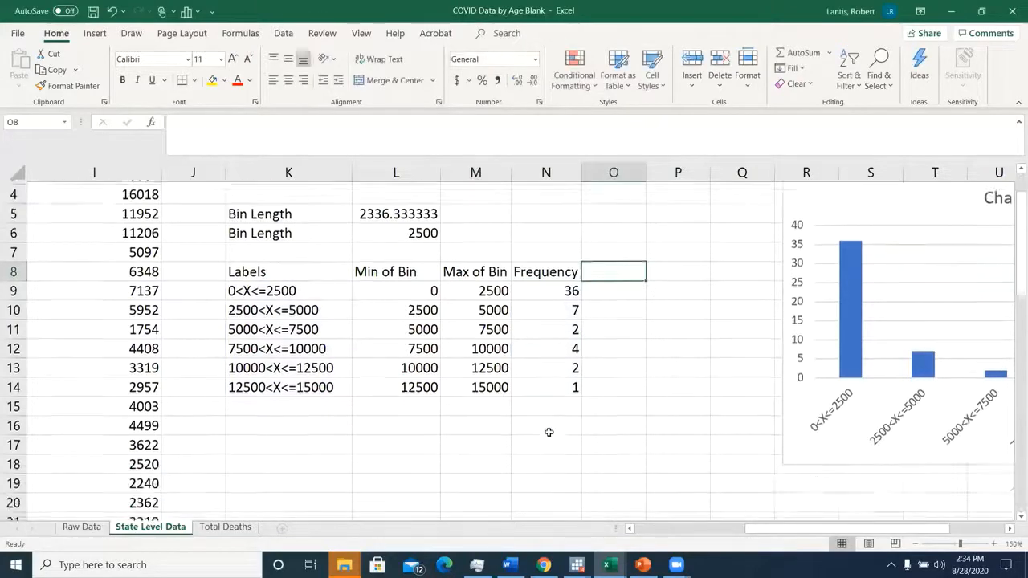
{"action": "scroll", "coordinate": [550, 434], "scroll_direction": "up", "scroll_amount": 1}
Step: Total the bin frequencies N9:N14 with a SUM formula in N15
{"action": "left_click", "coordinate": [547, 456]}
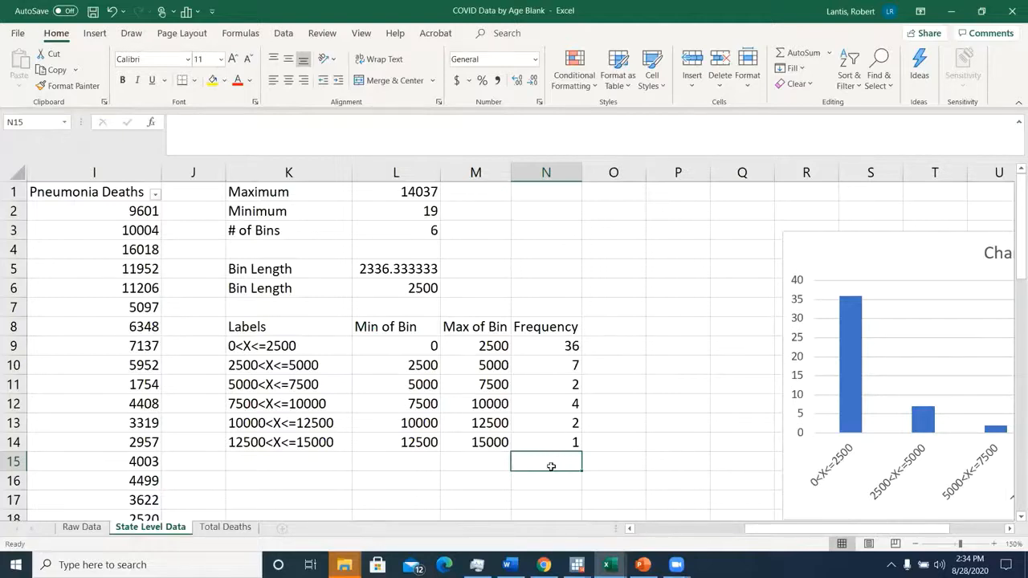
{"action": "type", "text": "=sum("}
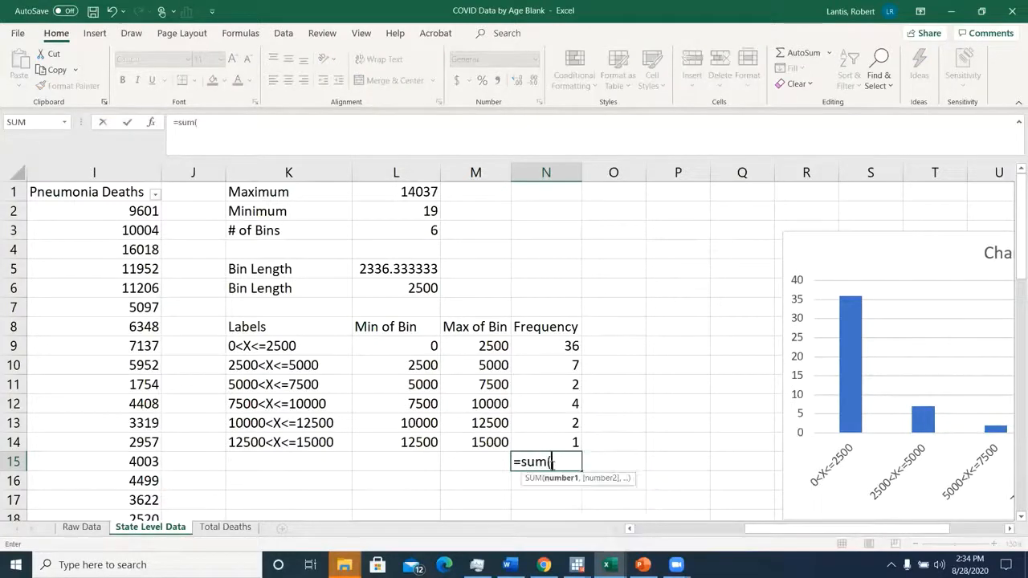
{"action": "left_click_drag", "start_coordinate": [564, 346], "coordinate": [564, 441]}
{"action": "key", "text": "Return"}
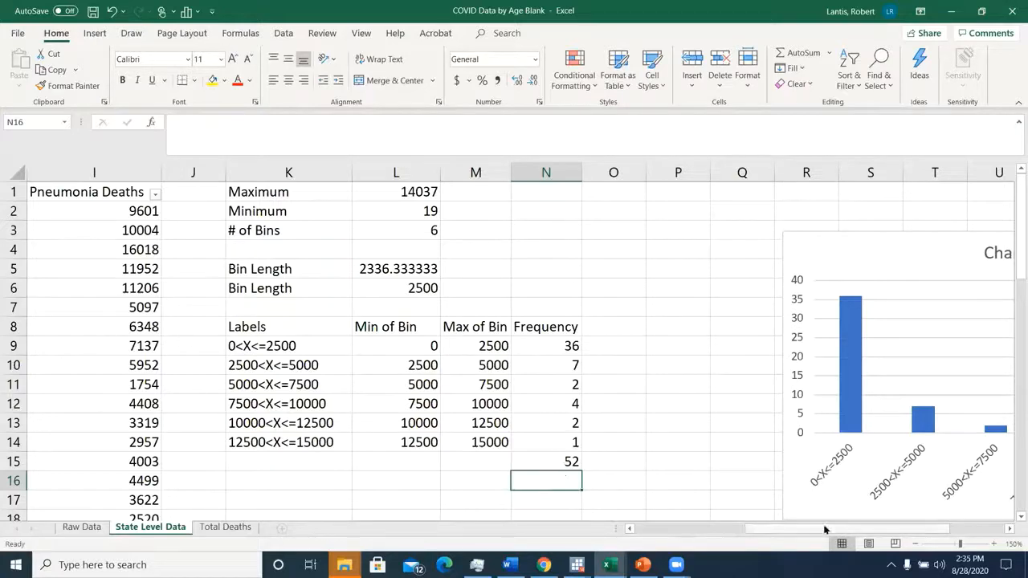
Step: Examine the state rows on the State Level Data sheet down to the last entry, then return to the bin table
{"action": "left_click_drag", "start_coordinate": [784, 530], "coordinate": [675, 531]}
{"action": "scroll", "coordinate": [156, 425], "scroll_direction": "down", "scroll_amount": 10}
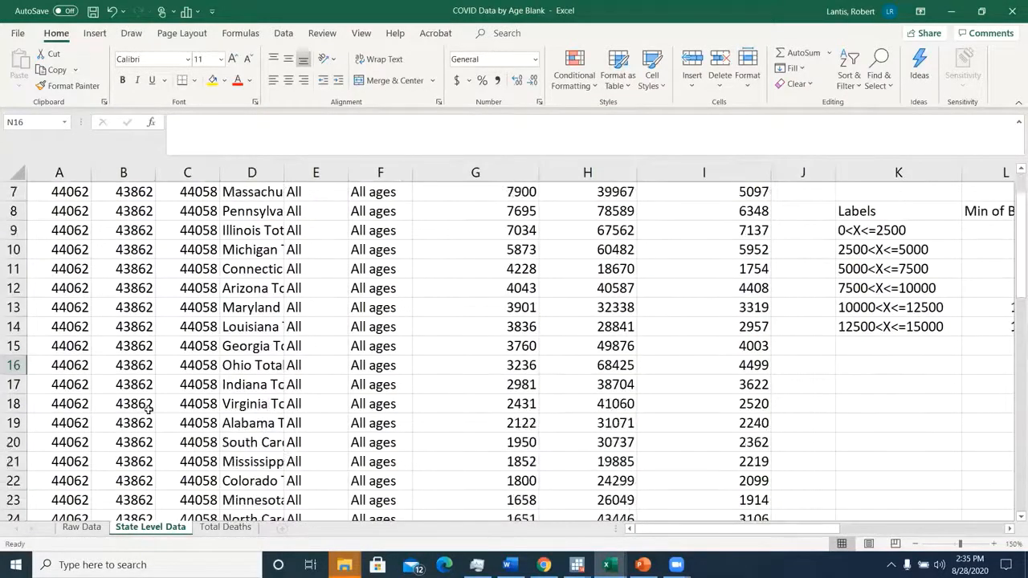
{"action": "scroll", "coordinate": [156, 426], "scroll_direction": "down", "scroll_amount": 4}
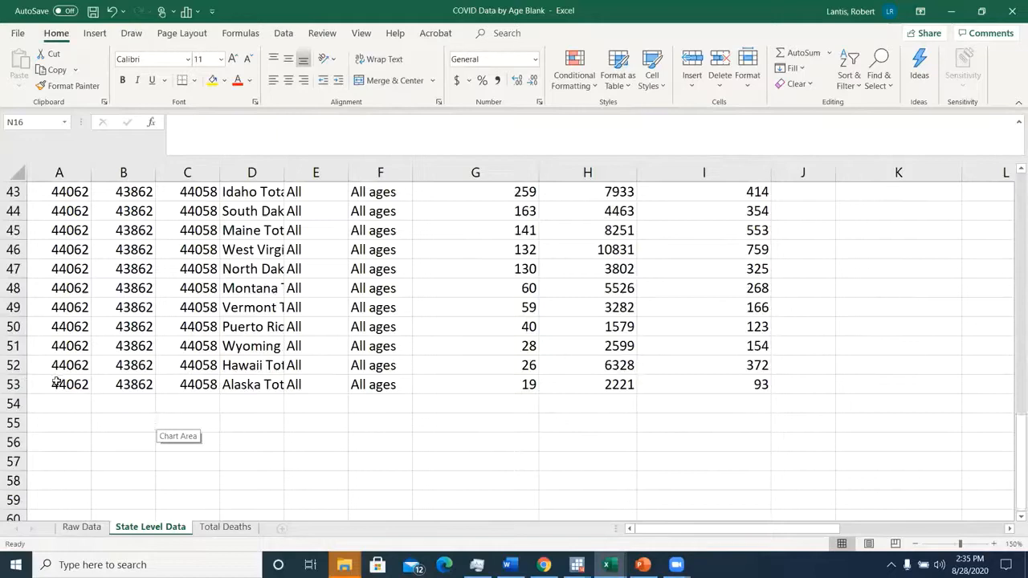
{"action": "scroll", "coordinate": [265, 430], "scroll_direction": "up", "scroll_amount": 14}
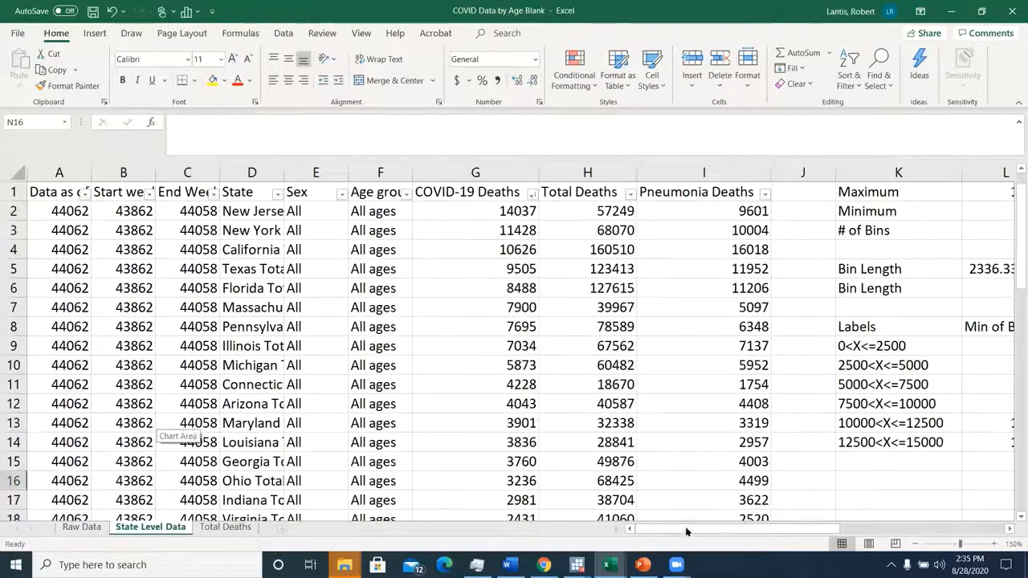
{"action": "left_click_drag", "start_coordinate": [686, 531], "coordinate": [772, 531]}
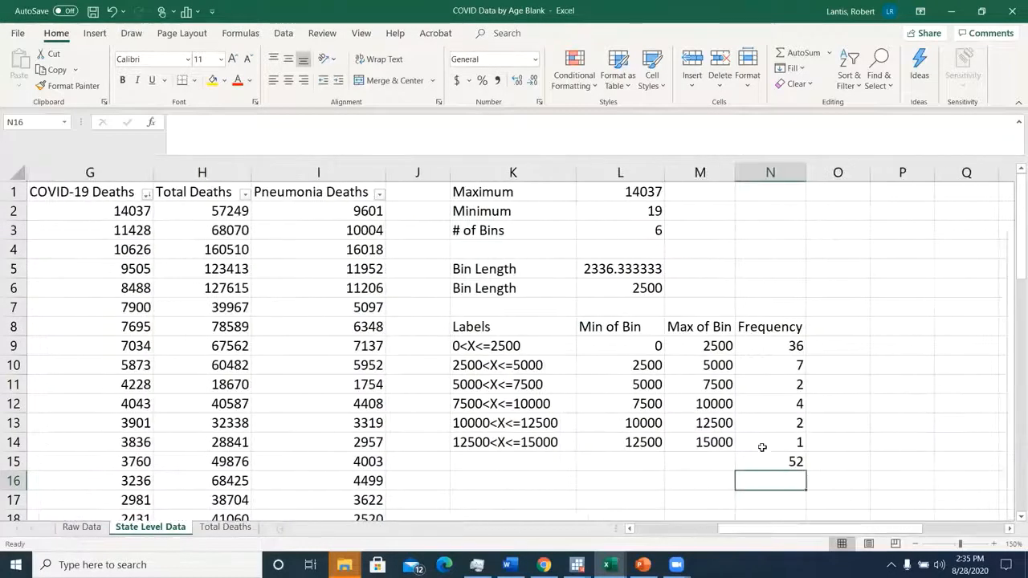
{"action": "scroll", "coordinate": [763, 447], "scroll_direction": "down", "scroll_amount": 2}
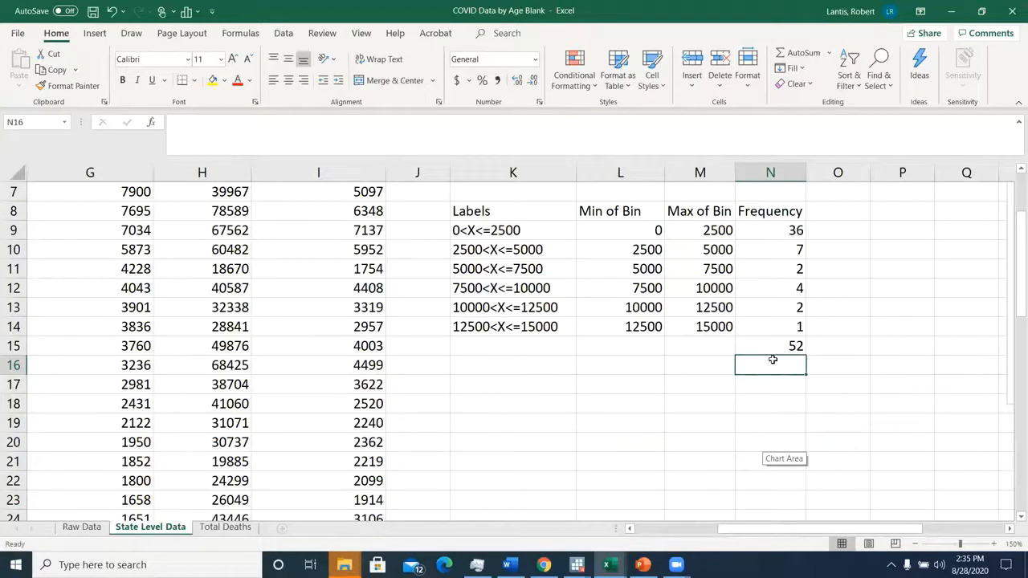
{"action": "type", "text": "=count"}
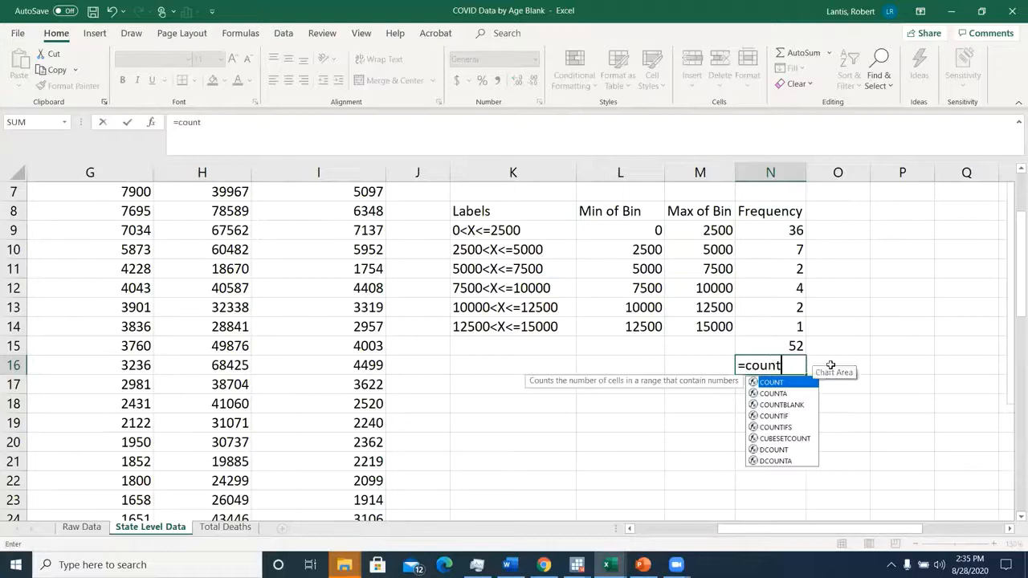
{"action": "type", "text": "d"}
{"action": "key", "text": "BackSpace"}
{"action": "type", "text": "d"}
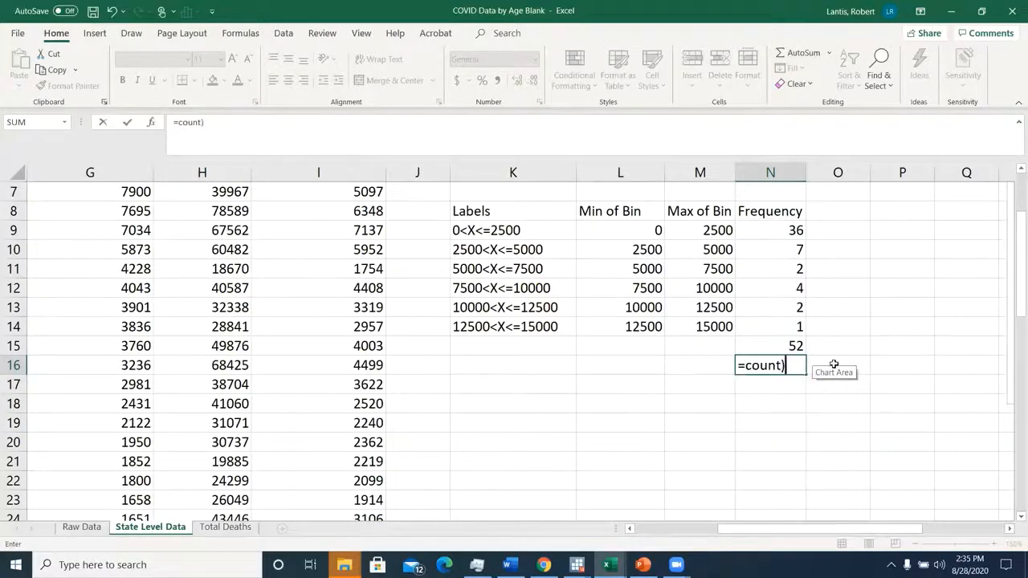
{"action": "key", "text": "BackSpace"}
{"action": "type", "text": "("}
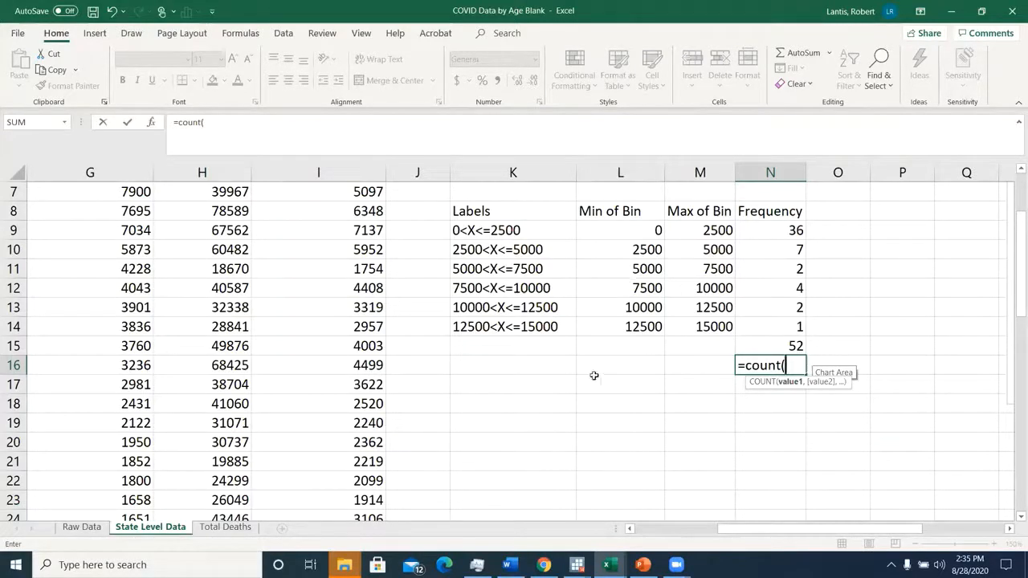
{"action": "left_click", "coordinate": [622, 375]}
{"action": "key", "text": "Return"}
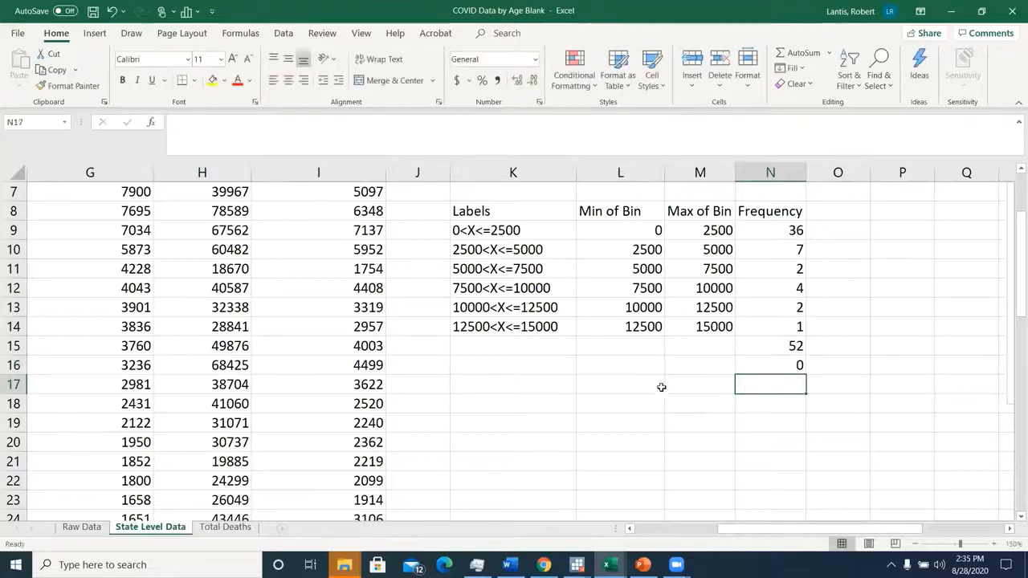
Step: Count the COVID-19 Deaths entries in G2:G53 with a COUNT formula in N16, below the frequency total
{"action": "key", "text": "Up"}
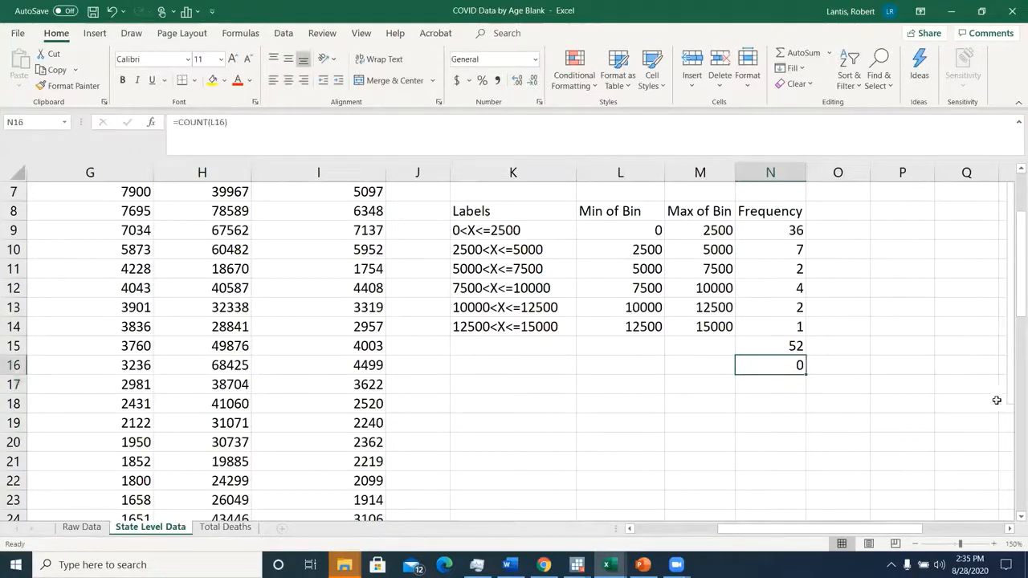
{"action": "type", "text": "=count("}
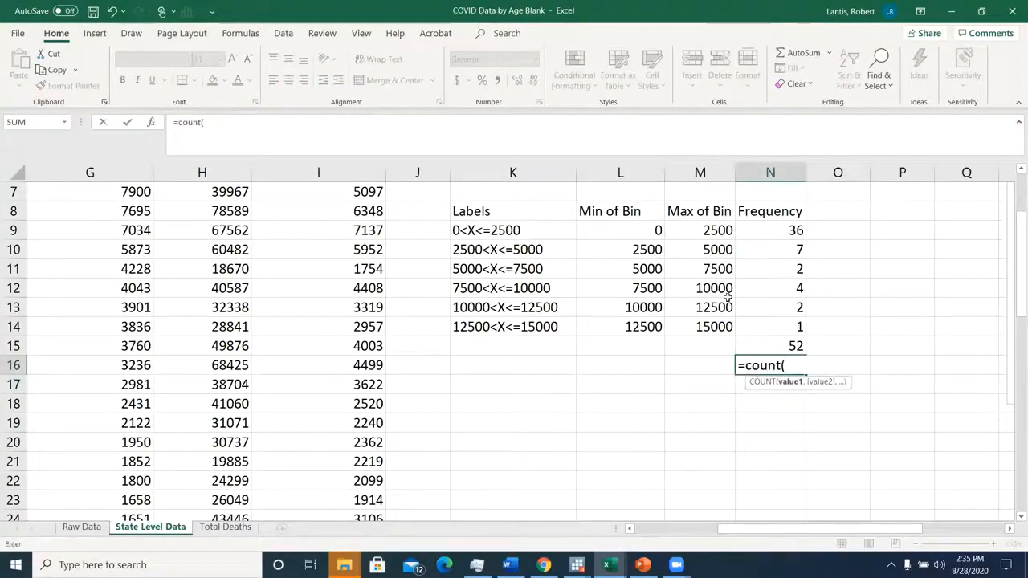
{"action": "scroll", "coordinate": [727, 296], "scroll_direction": "up", "scroll_amount": 2}
{"action": "left_click", "coordinate": [130, 210]}
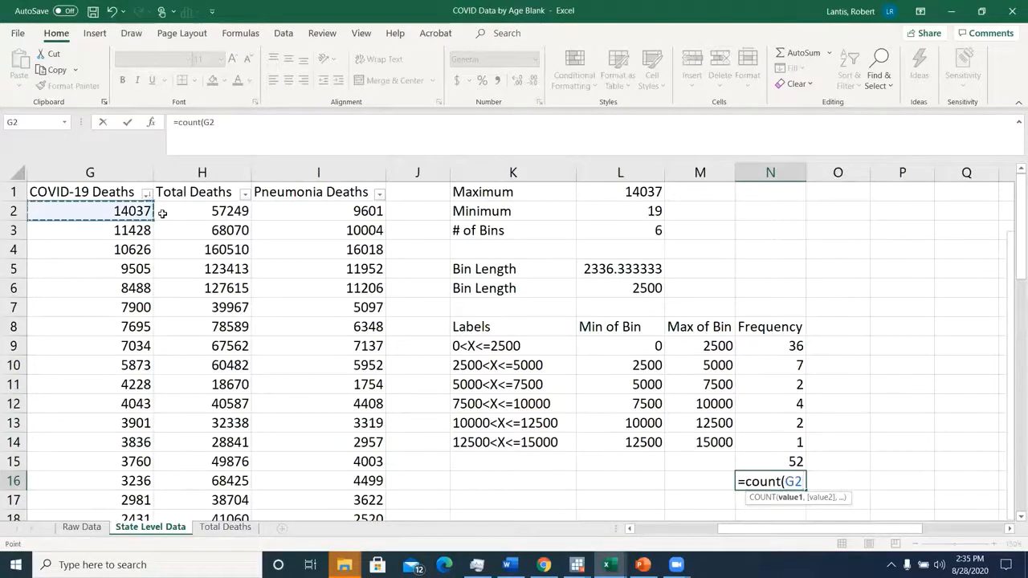
{"action": "key", "text": "ctrl+shift+Down"}
{"action": "key", "text": "Return"}
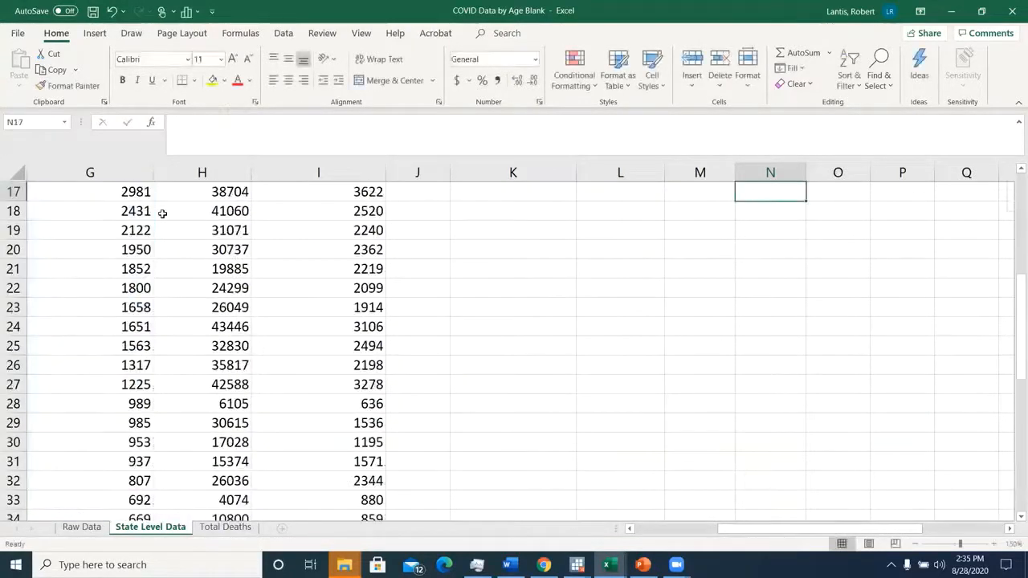
{"action": "scroll", "coordinate": [770, 398], "scroll_direction": "up", "scroll_amount": 4}
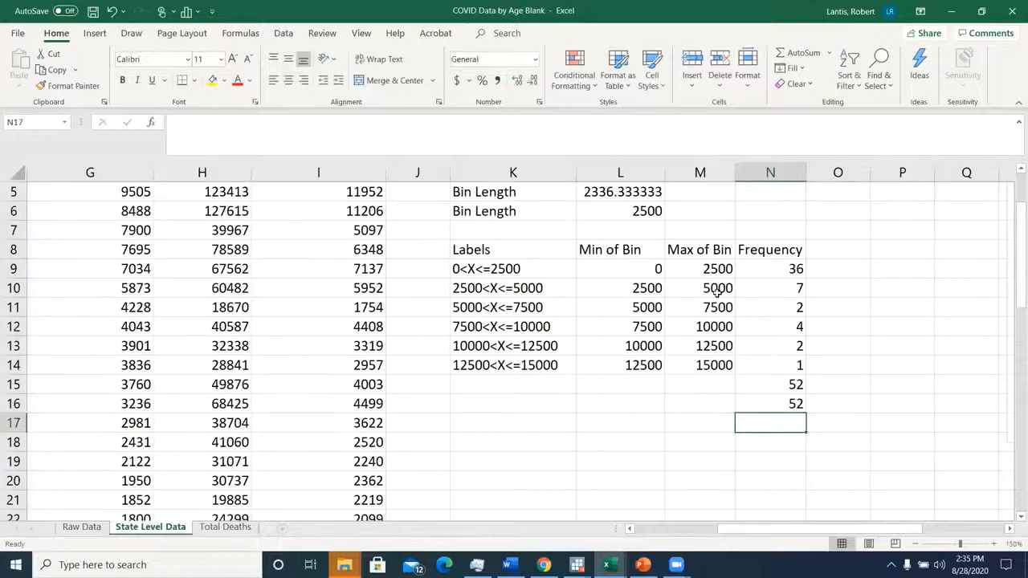
Step: Compare the SUM formula in N15 with the COUNT formula in N16 and review the COVID-19 Deaths values in G2:G53
{"action": "left_click", "coordinate": [780, 386]}
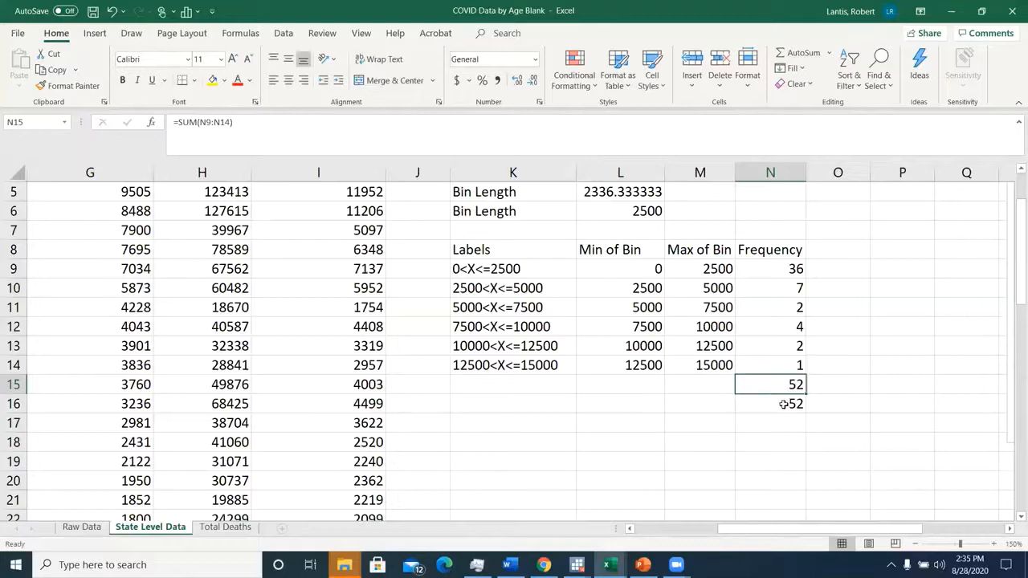
{"action": "left_click", "coordinate": [783, 404]}
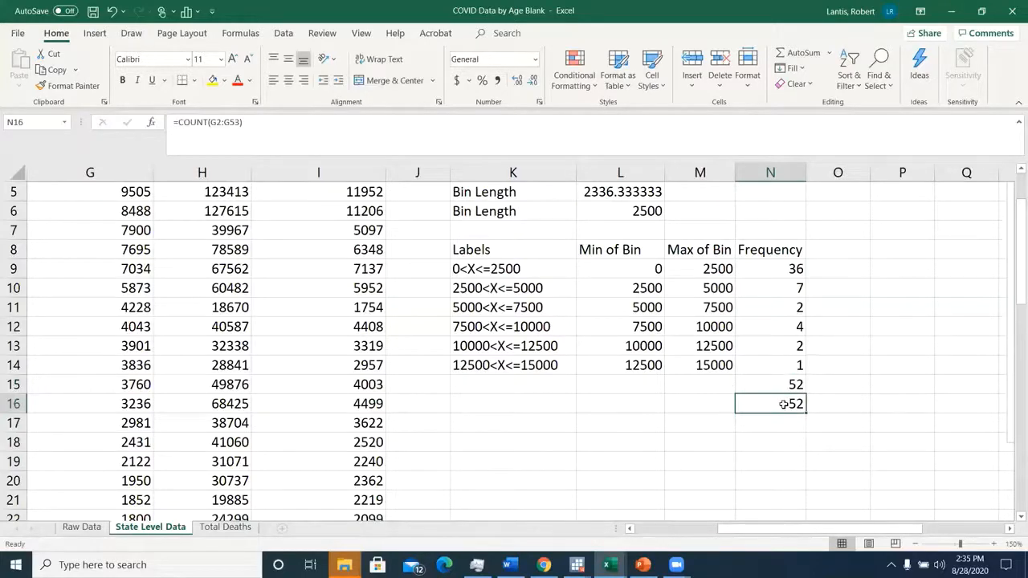
{"action": "scroll", "coordinate": [197, 245], "scroll_direction": "up", "scroll_amount": 2}
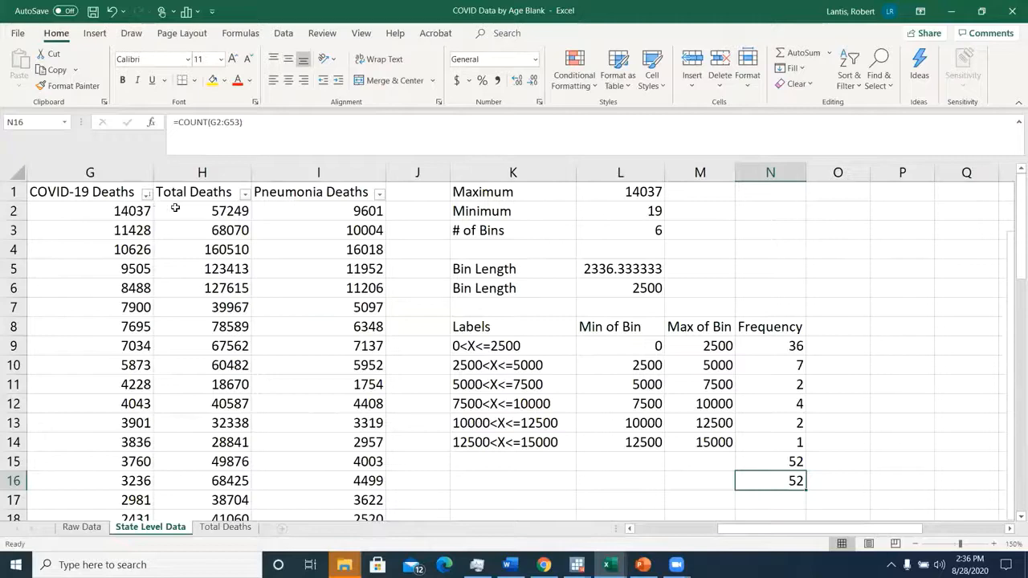
{"action": "scroll", "coordinate": [127, 374], "scroll_direction": "down", "scroll_amount": 16}
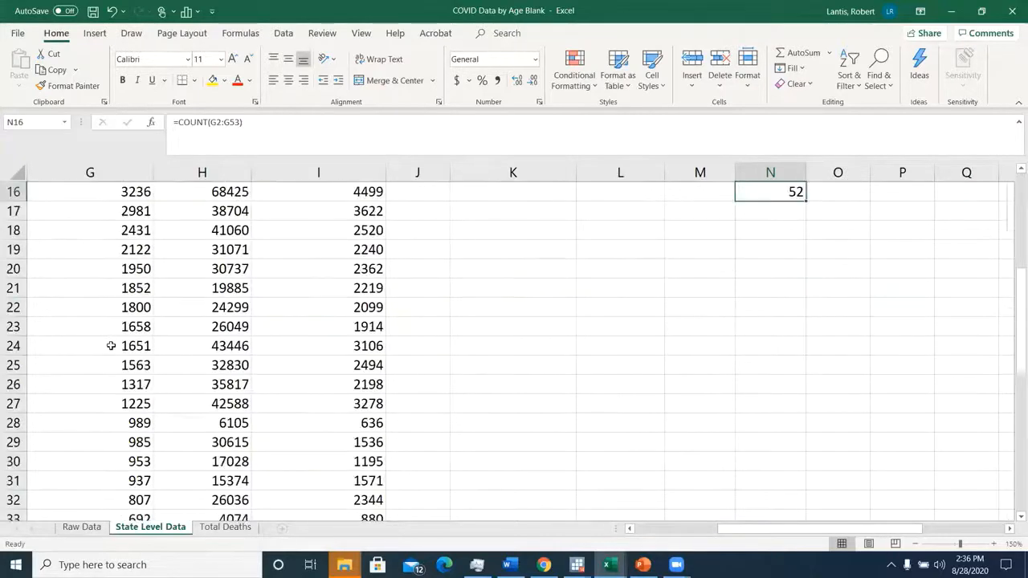
{"action": "scroll", "coordinate": [392, 326], "scroll_direction": "up", "scroll_amount": 12}
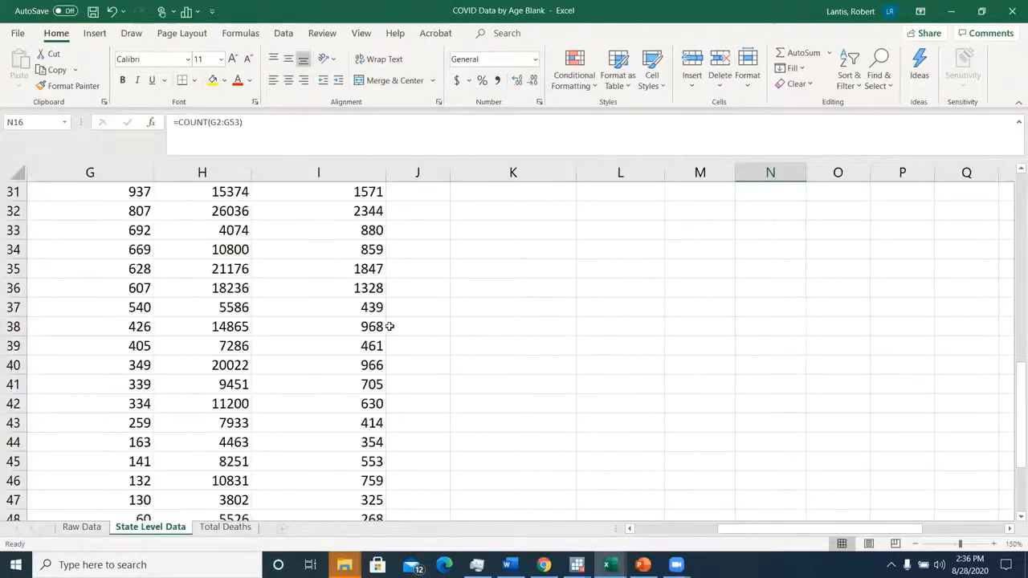
{"action": "scroll", "coordinate": [389, 326], "scroll_direction": "up", "scroll_amount": 4}
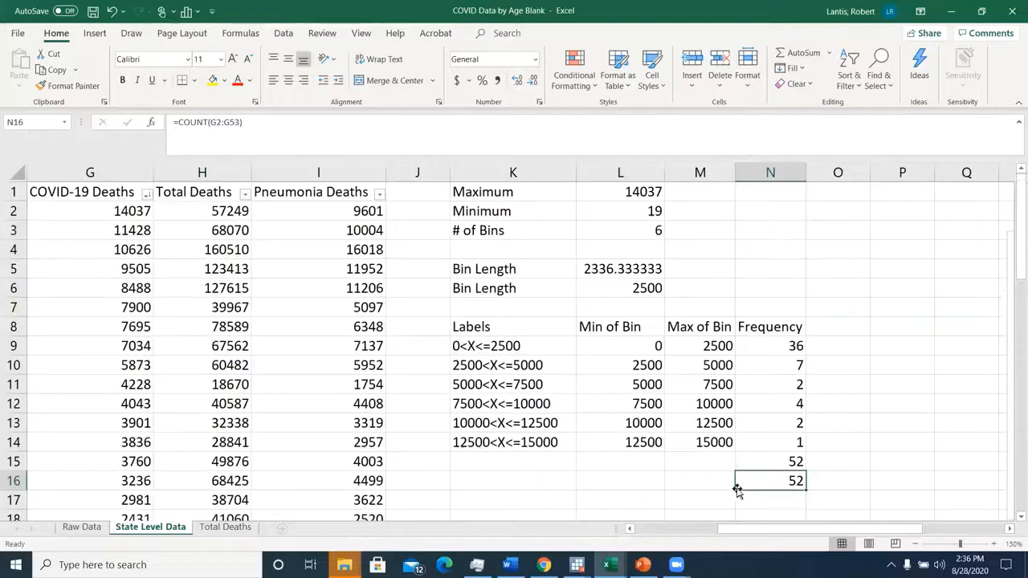
{"action": "left_click", "coordinate": [103, 207]}
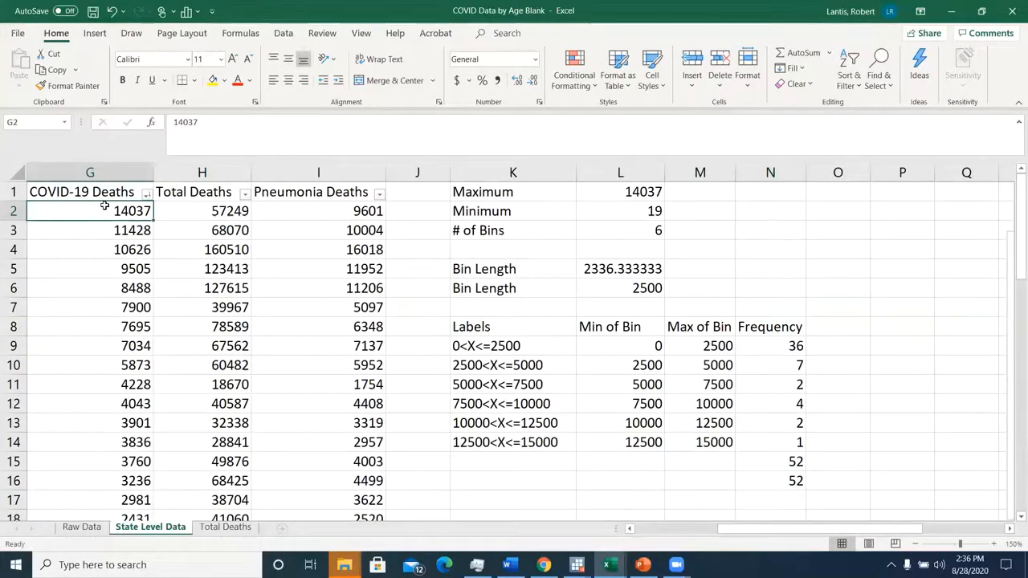
{"action": "key", "text": "ctrl+shift+Down"}
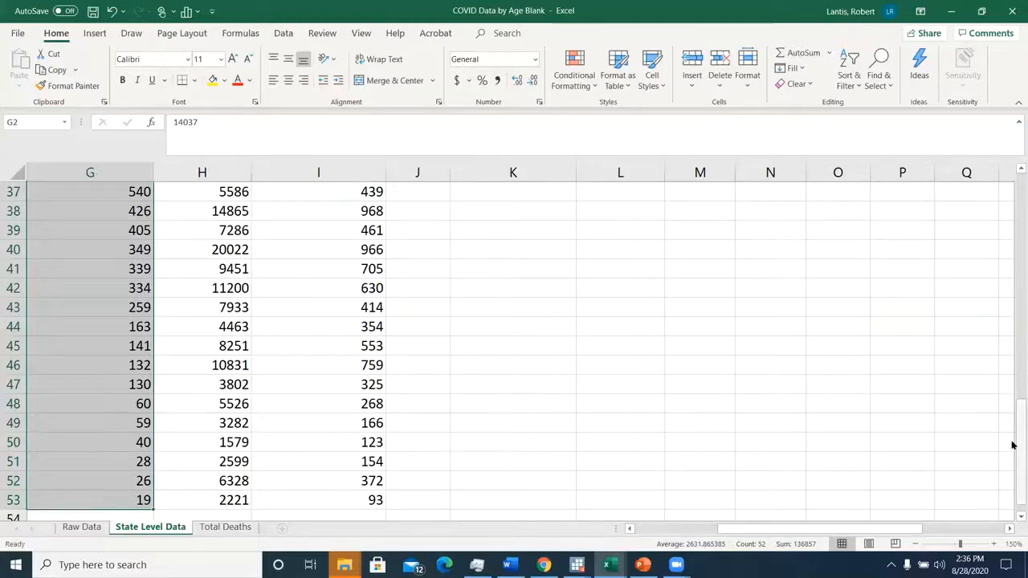
{"action": "left_click_drag", "start_coordinate": [1013, 448], "coordinate": [1013, 172]}
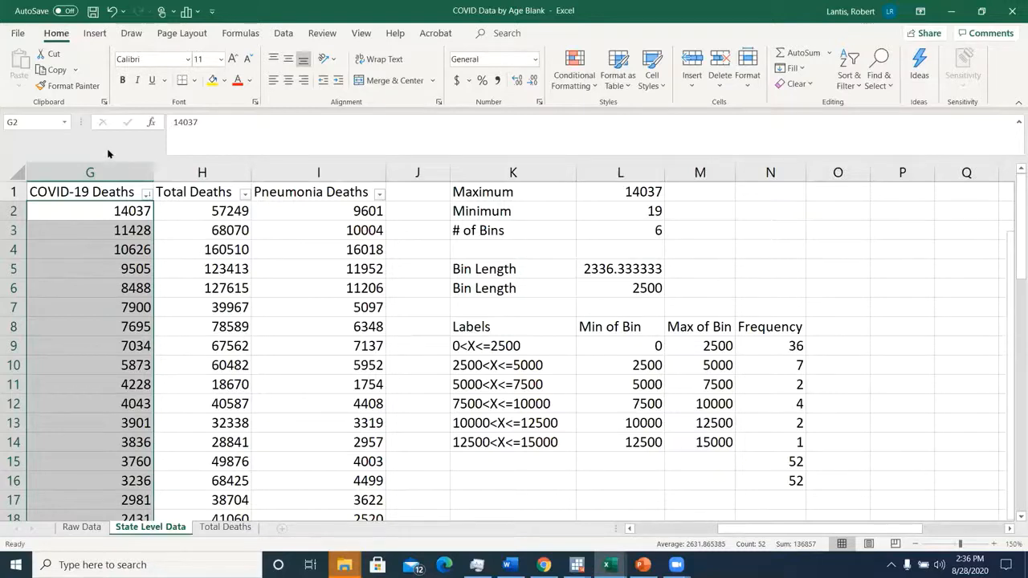
{"action": "left_click", "coordinate": [138, 213]}
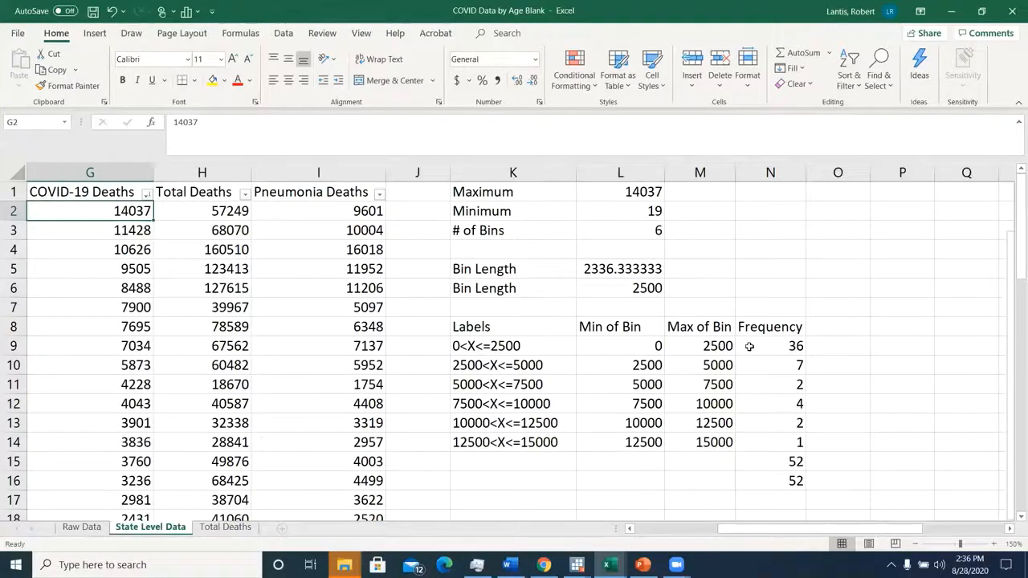
{"action": "left_click", "coordinate": [657, 345]}
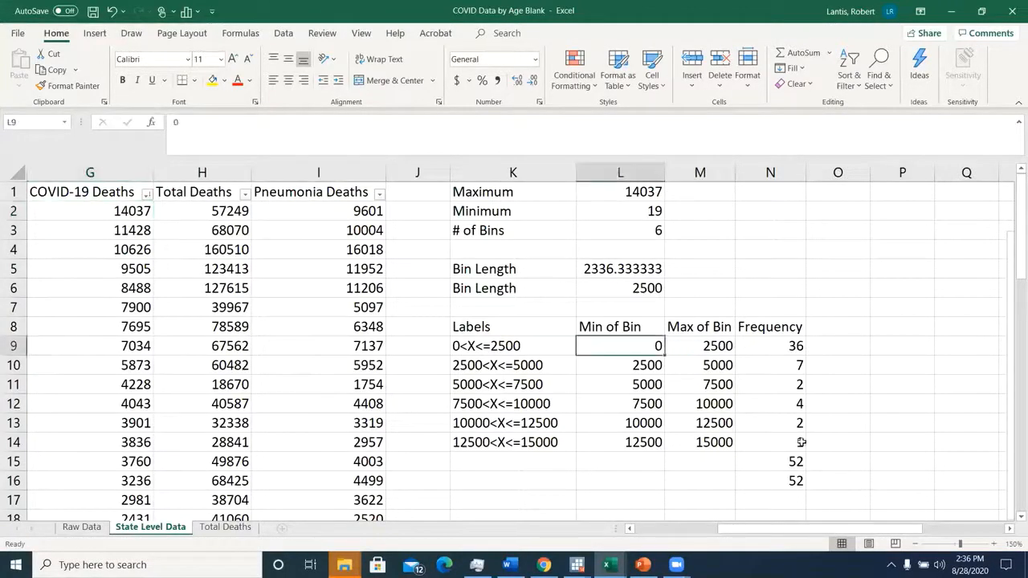
Step: Add the heading Relative Frequency in O8 and widen column O to fit it
{"action": "left_click_drag", "start_coordinate": [854, 529], "coordinate": [882, 537]}
{"action": "left_click", "coordinate": [601, 329]}
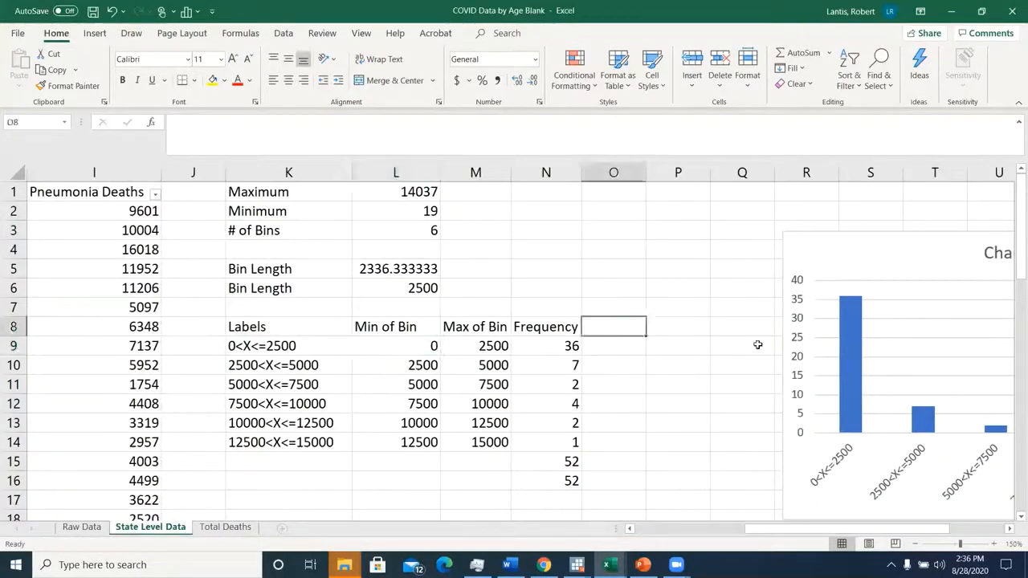
{"action": "type", "text": "Relative"}
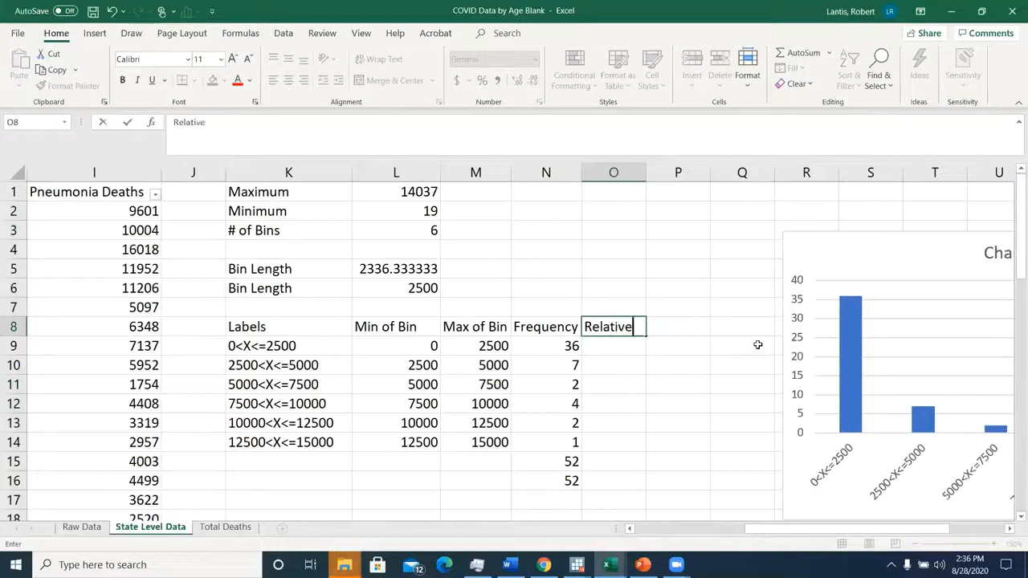
{"action": "type", "text": " Frequencies"}
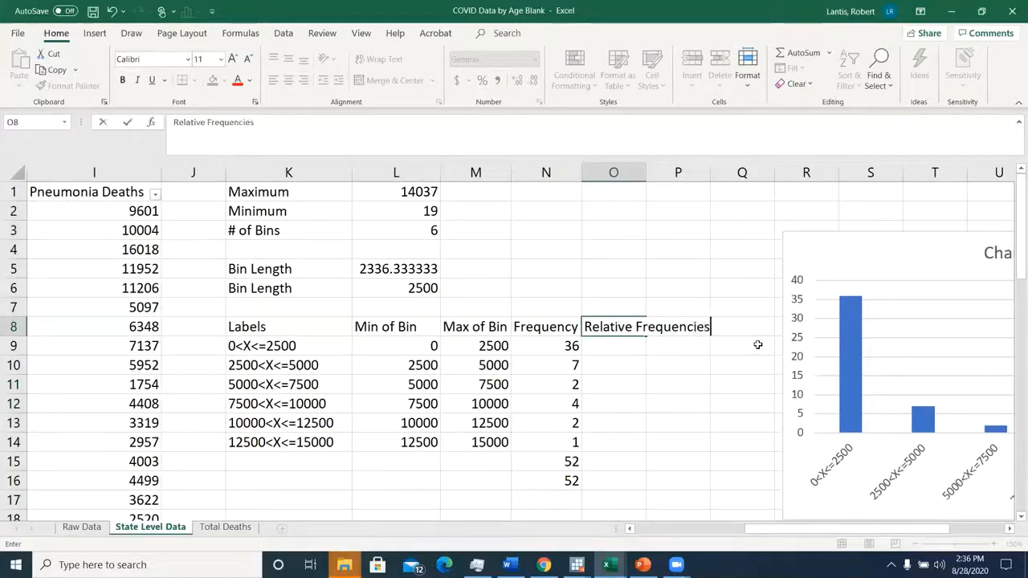
{"action": "key", "text": "BackSpace"}
{"action": "key", "text": "BackSpace"}
{"action": "key", "text": "BackSpace"}
{"action": "type", "text": "y"}
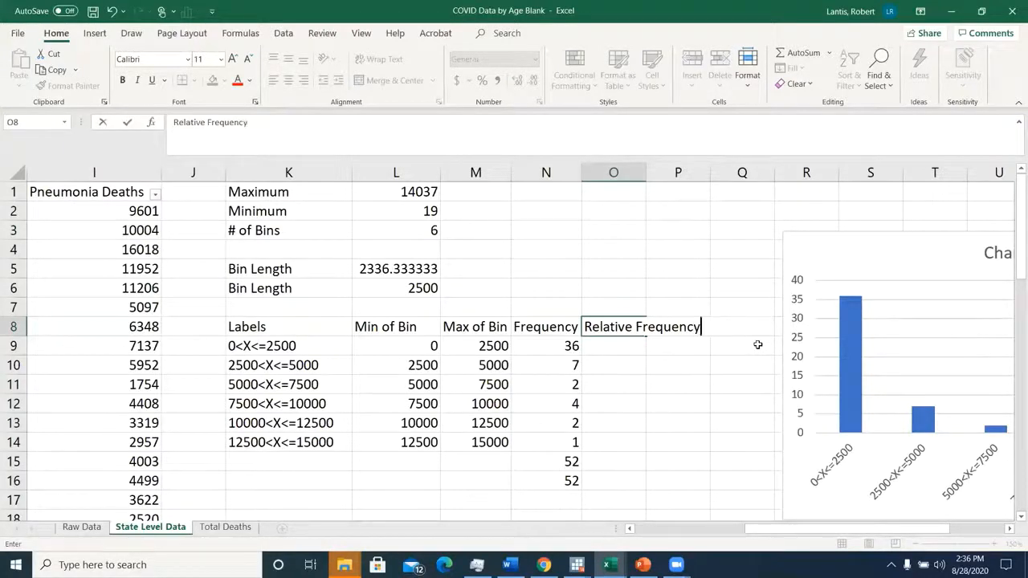
{"action": "key", "text": "Return"}
{"action": "double_click", "coordinate": [645, 172]}
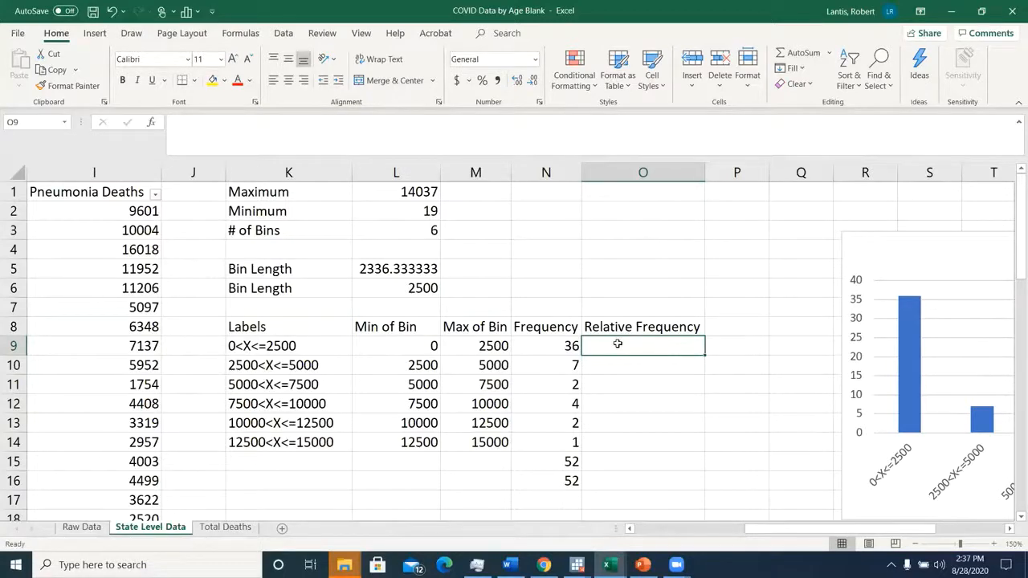
Step: Calculate the first bin's relative frequency in O9 with the formula =N9/N15
{"action": "type", "text": "="}
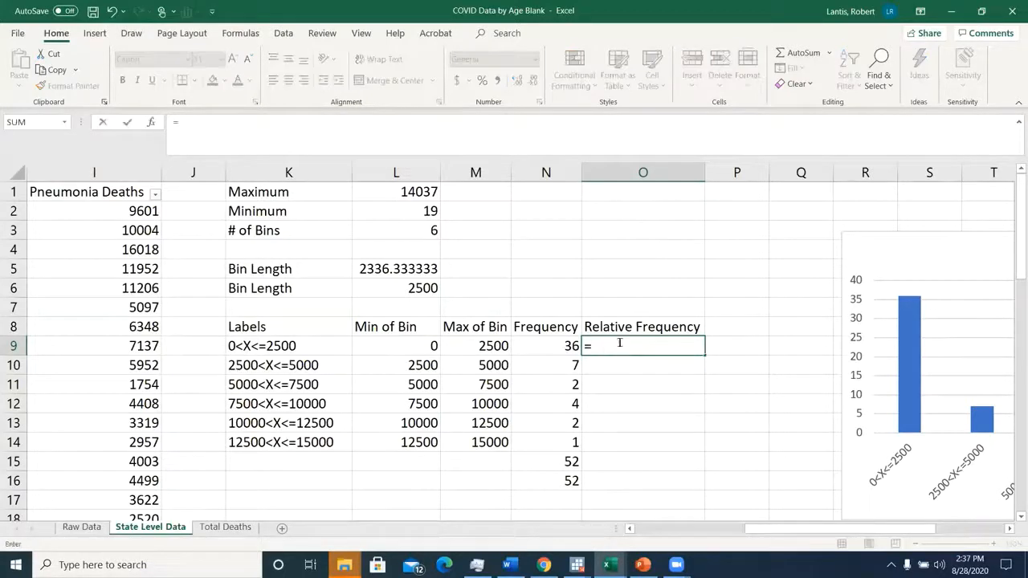
{"action": "left_click", "coordinate": [558, 343]}
{"action": "type", "text": "/"}
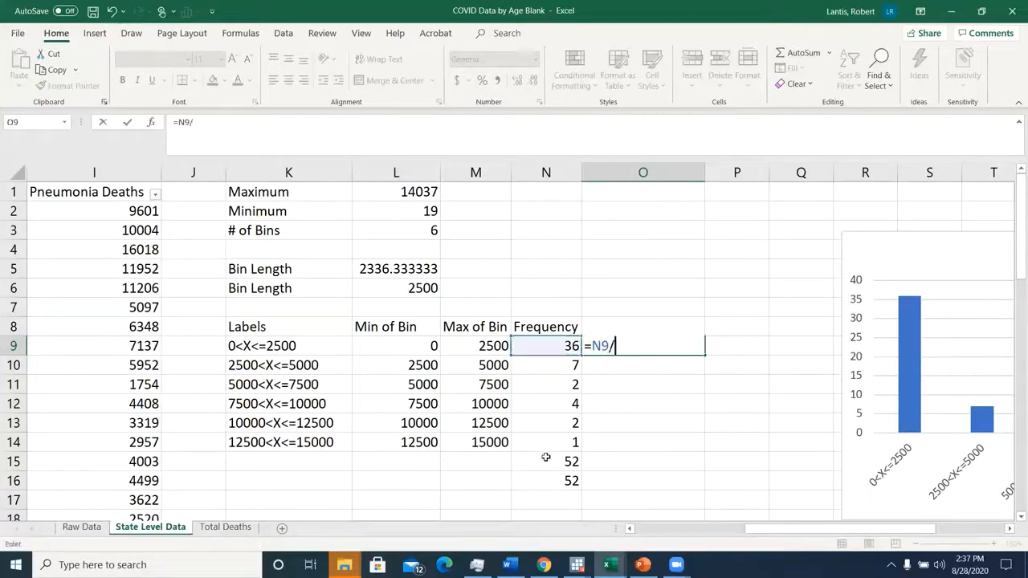
{"action": "left_click", "coordinate": [544, 459]}
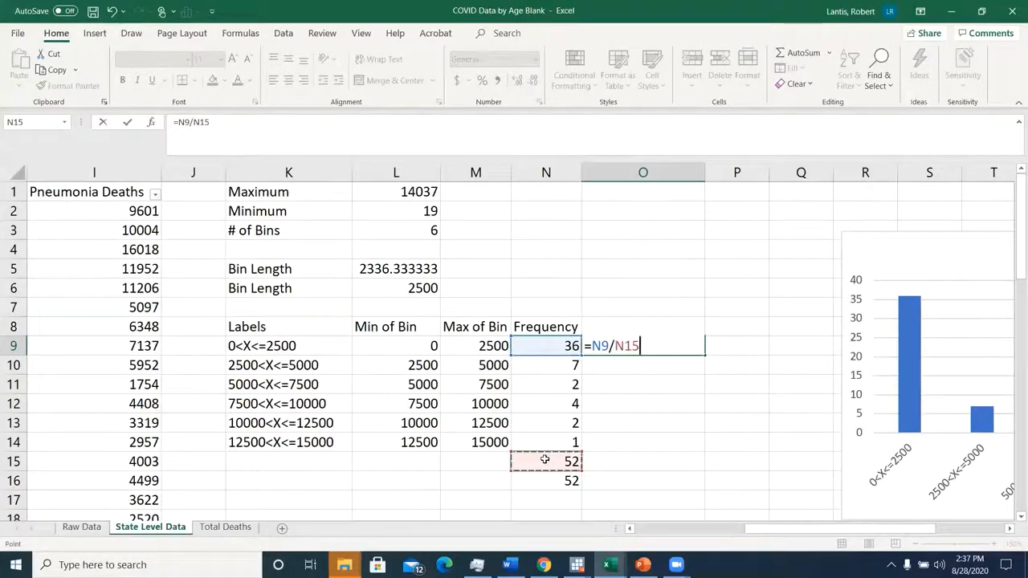
{"action": "key", "text": "Return"}
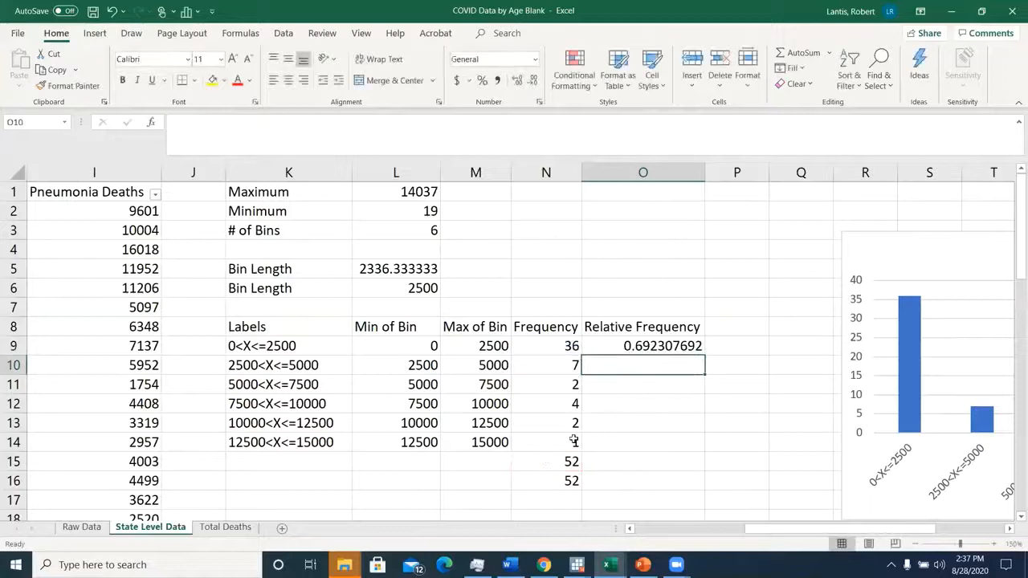
{"action": "left_click", "coordinate": [691, 347]}
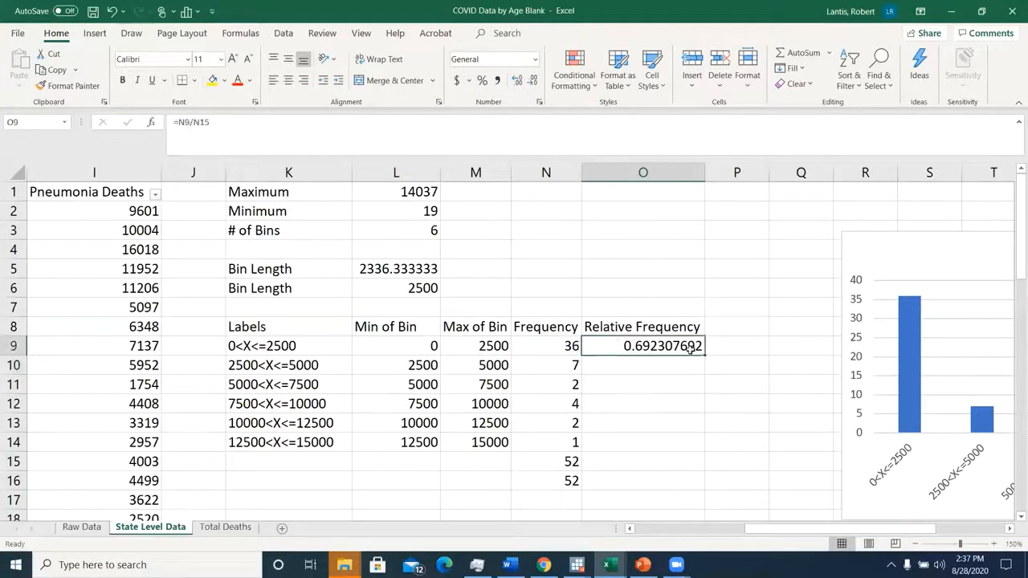
Step: Try filling the relative frequency formula from O9 down to O14 and inspect the cell references in O13
{"action": "left_click_drag", "start_coordinate": [704, 352], "coordinate": [683, 450]}
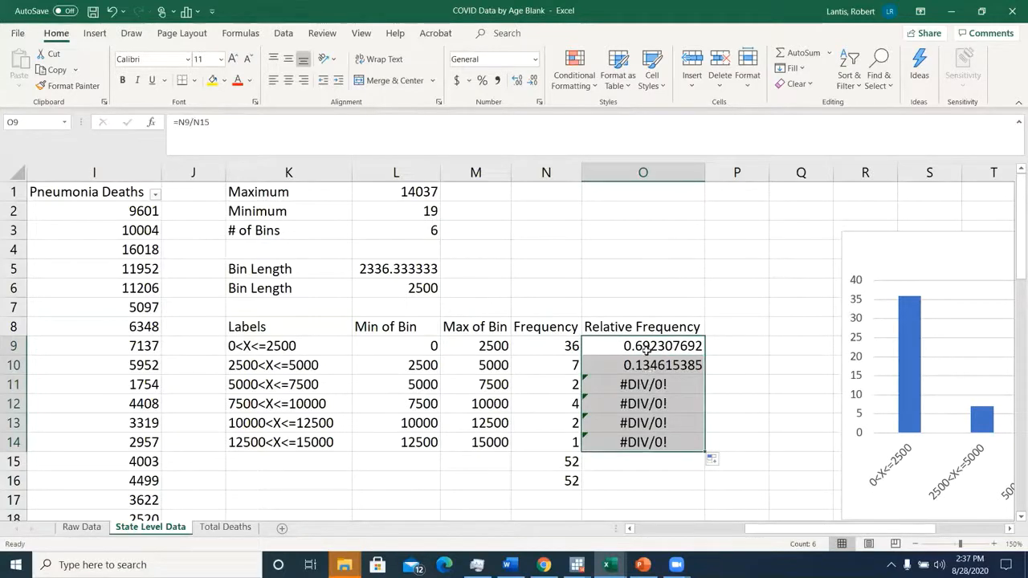
{"action": "left_click", "coordinate": [629, 421]}
{"action": "double_click", "coordinate": [629, 423]}
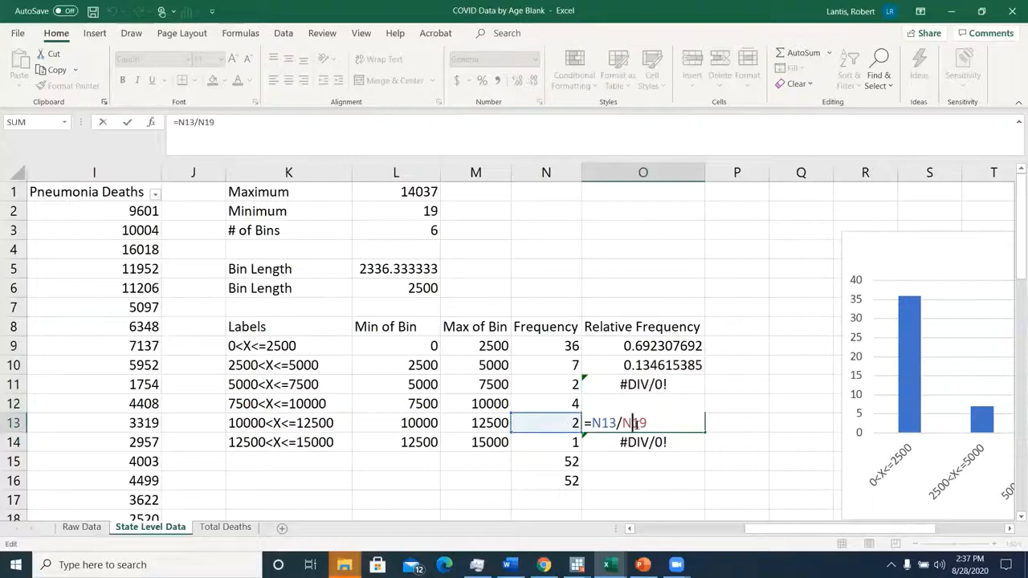
{"action": "scroll", "coordinate": [635, 424], "scroll_direction": "down", "scroll_amount": 2}
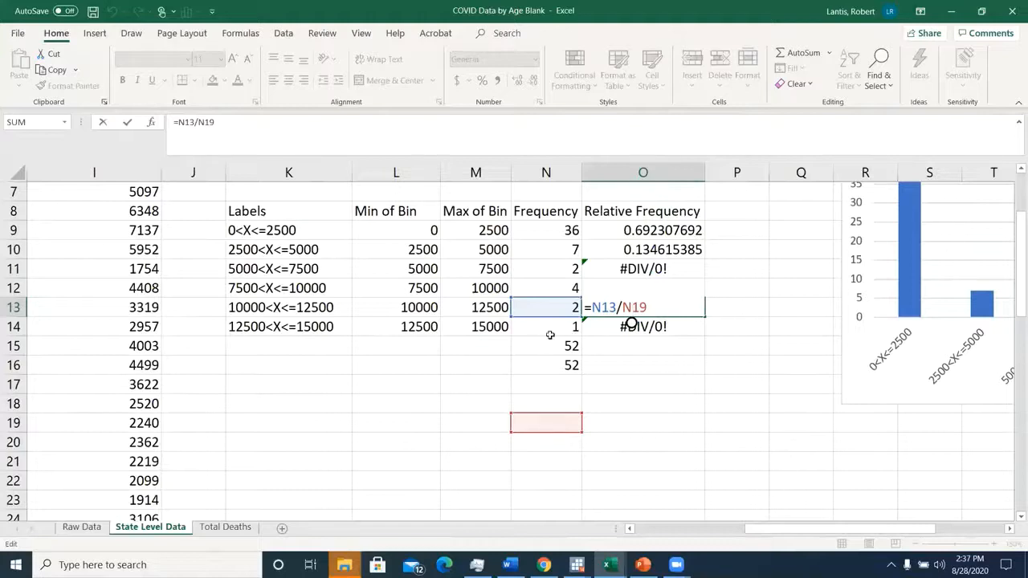
{"action": "key", "text": "ctrl+Return"}
Step: Make the total's reference absolute in O9 with =N9/$N$15 and fill the formula down to O14
{"action": "double_click", "coordinate": [640, 230]}
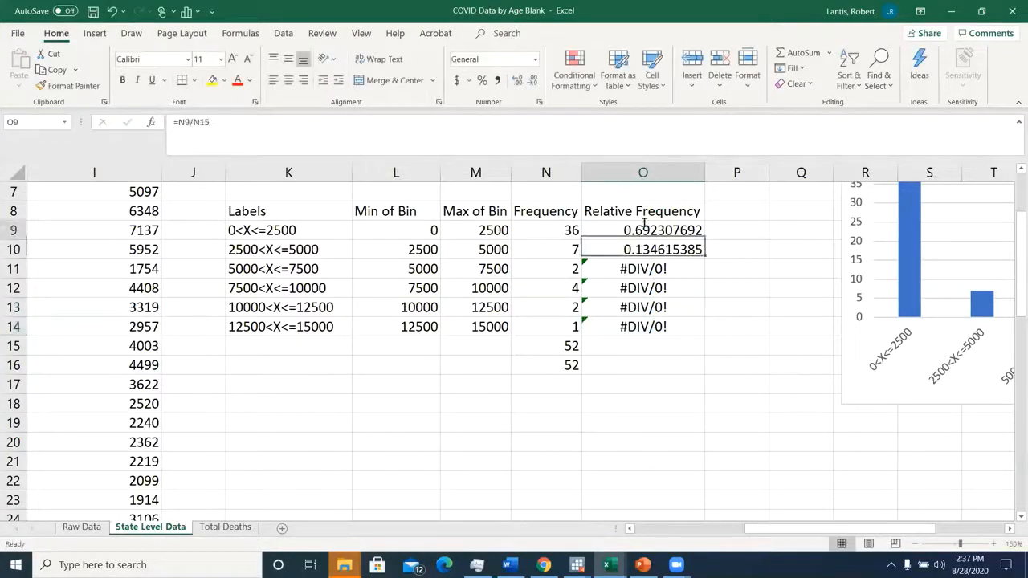
{"action": "left_click", "coordinate": [615, 230]}
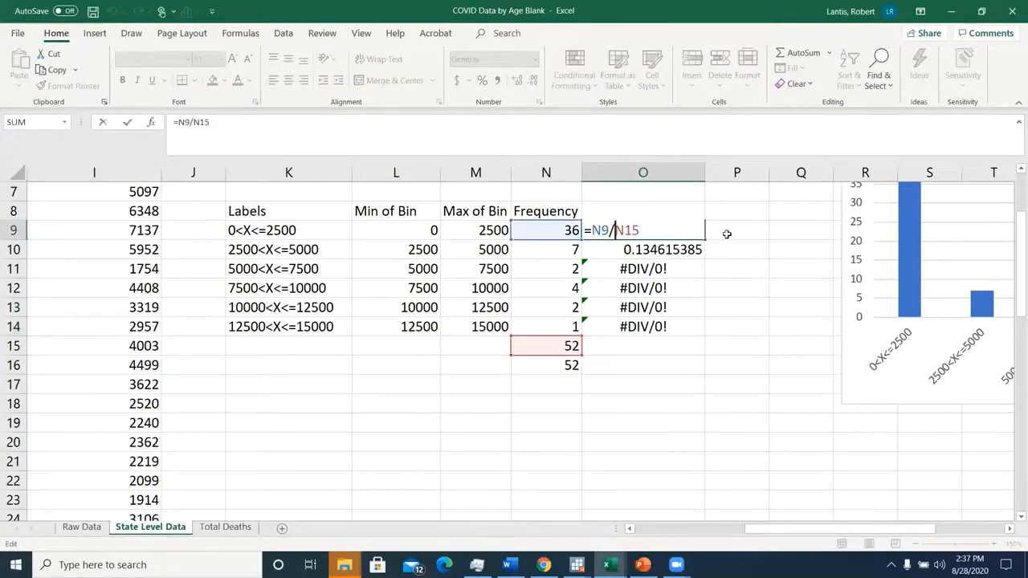
{"action": "type", "text": "$"}
{"action": "key", "text": "Right"}
{"action": "type", "text": "$"}
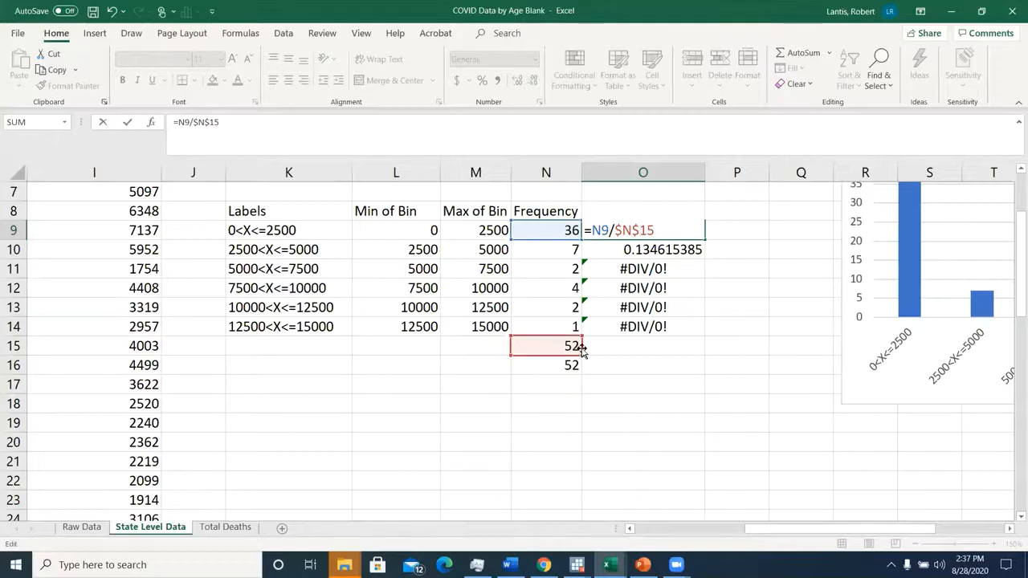
{"action": "key", "text": "Return"}
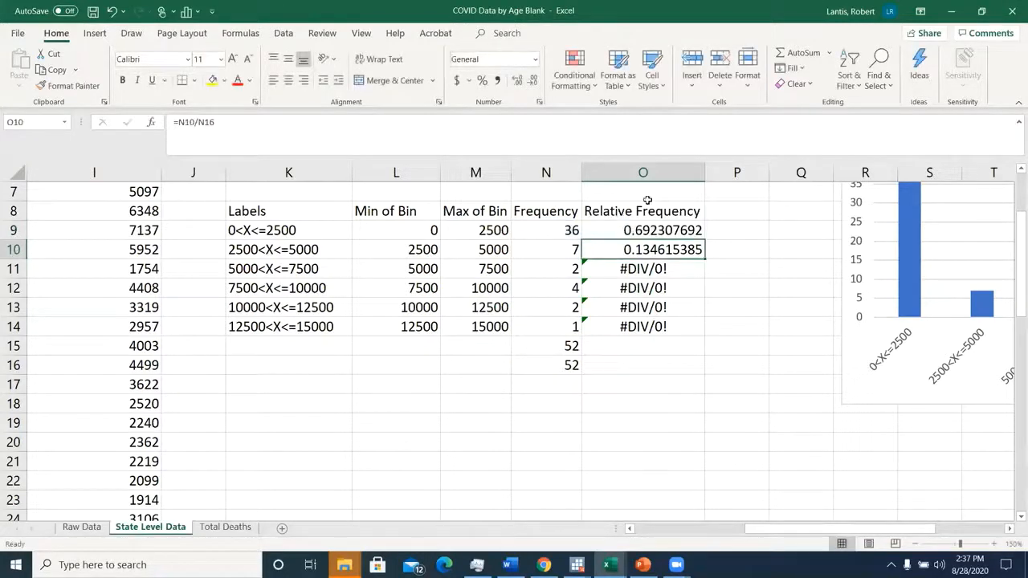
{"action": "left_click", "coordinate": [647, 231]}
{"action": "left_click_drag", "start_coordinate": [704, 240], "coordinate": [697, 330]}
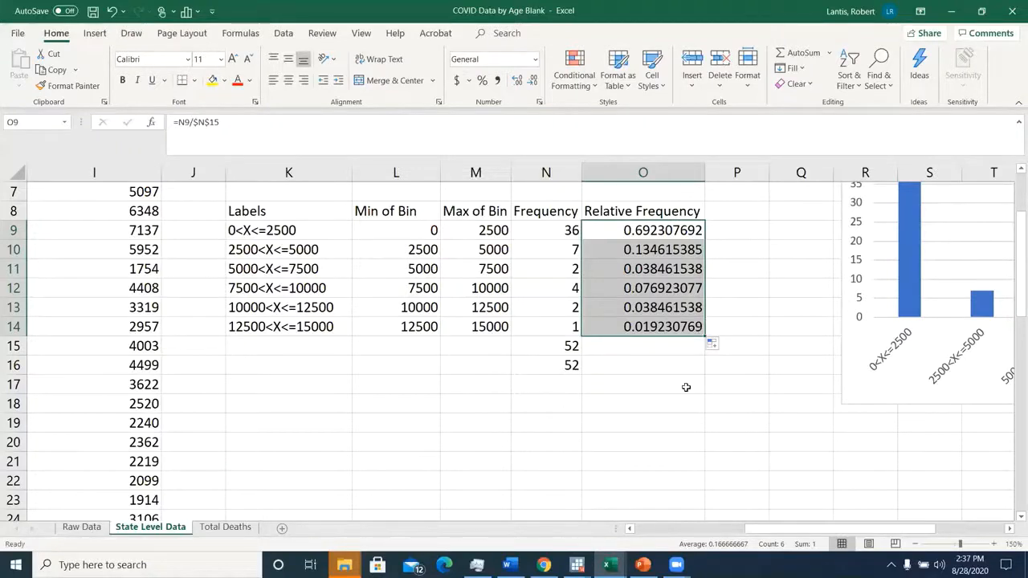
Step: Total the relative frequencies O9:O14 with a SUM formula in O15
{"action": "left_click", "coordinate": [636, 351]}
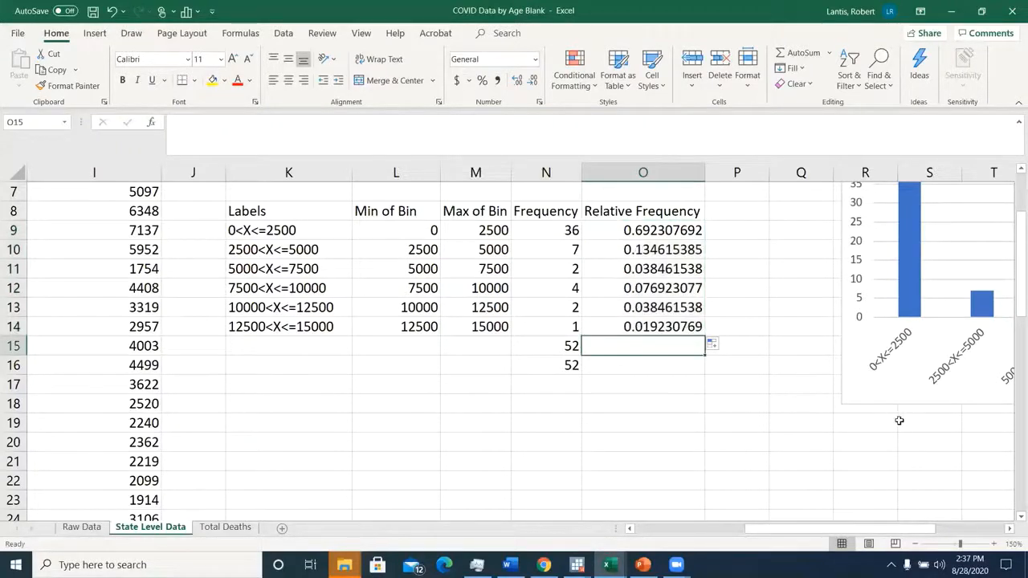
{"action": "type", "text": "=sum("}
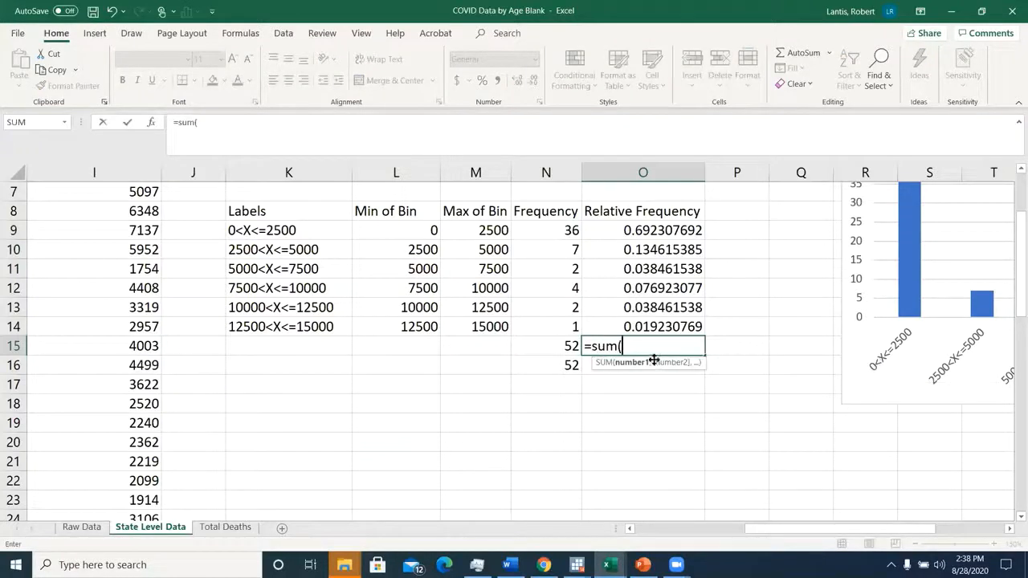
{"action": "left_click_drag", "start_coordinate": [658, 229], "coordinate": [661, 327]}
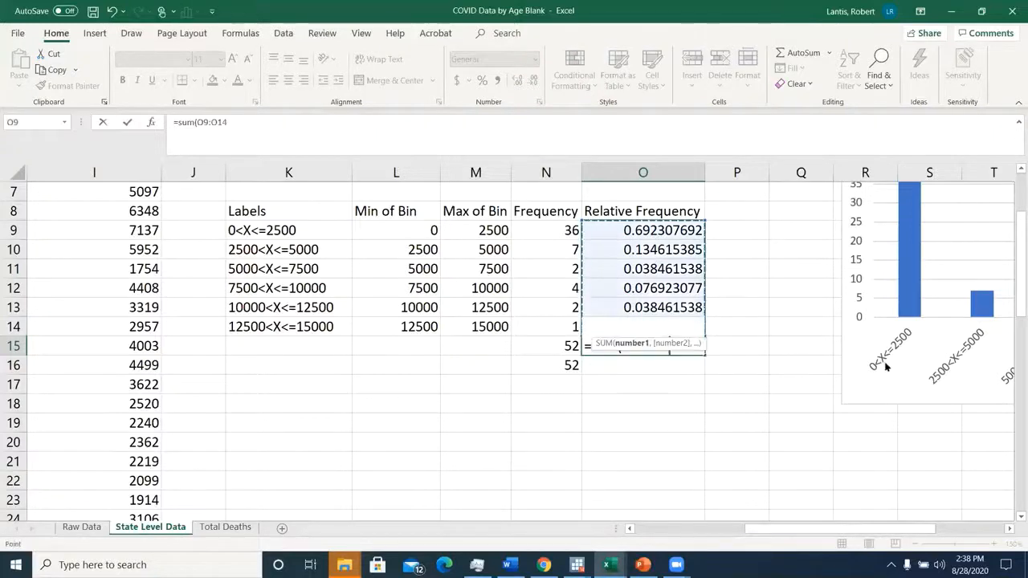
{"action": "key", "text": "Return"}
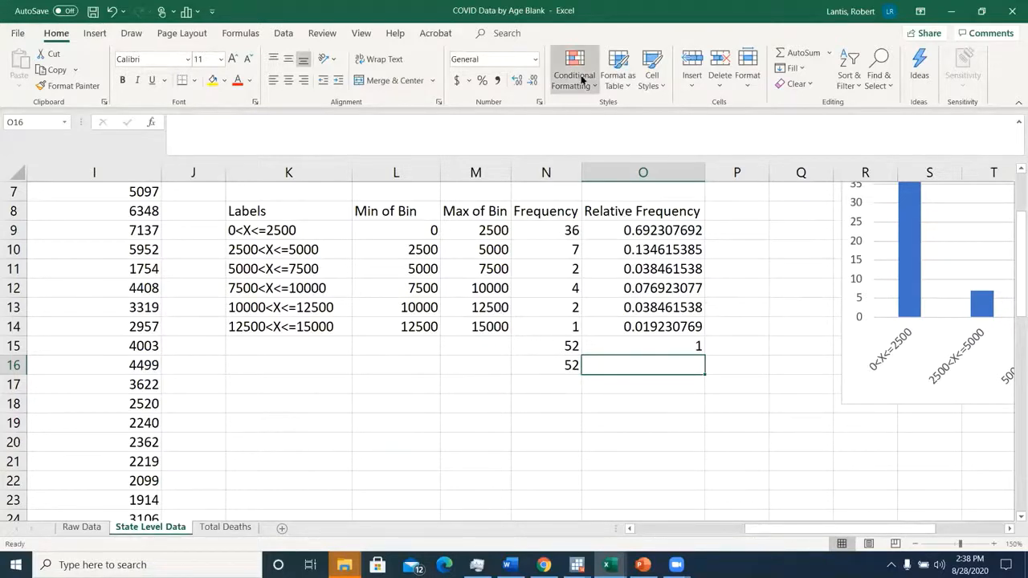
{"action": "left_click", "coordinate": [748, 288]}
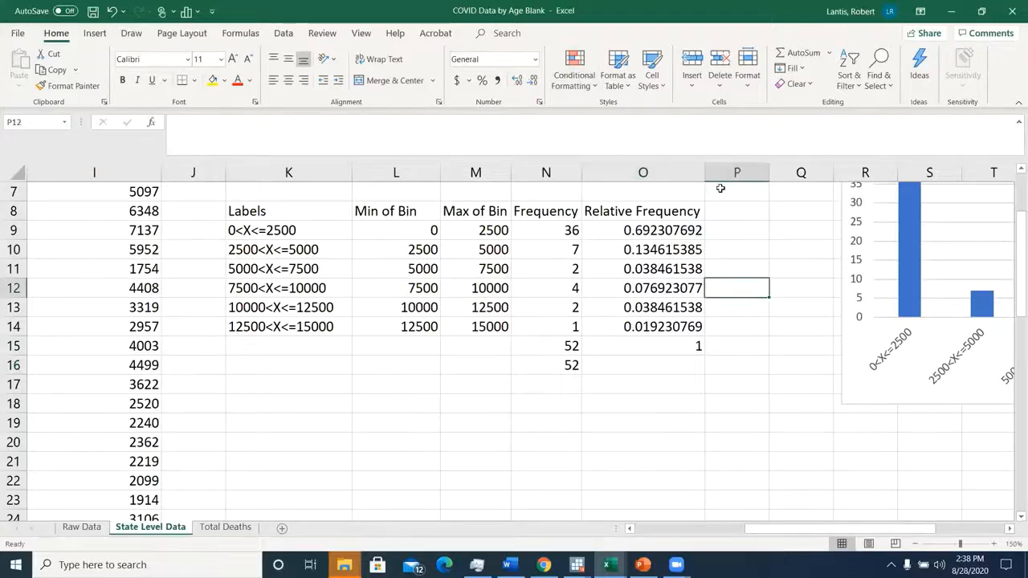
{"action": "left_click", "coordinate": [736, 385]}
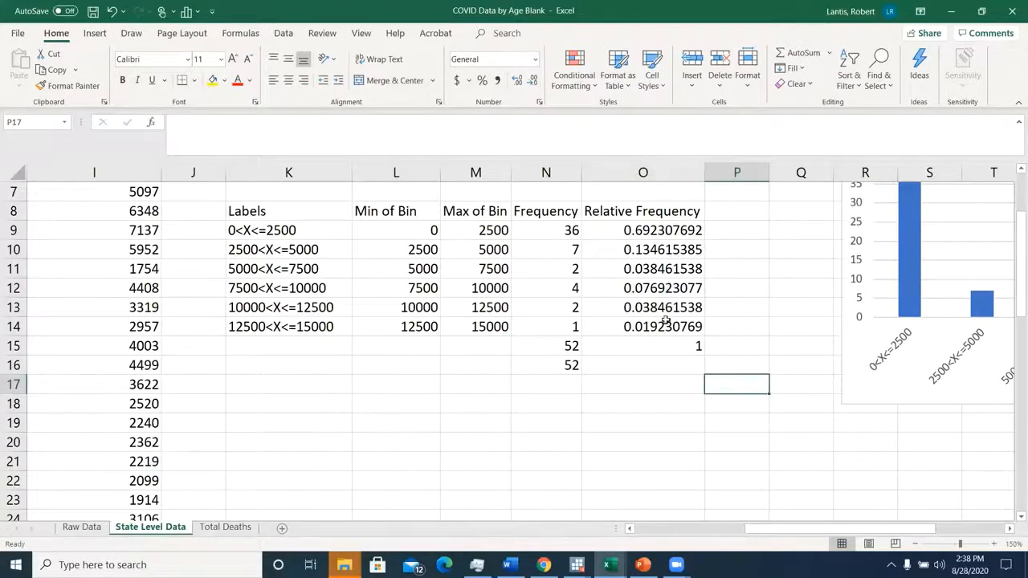
Step: Insert a clustered column chart of the relative frequencies in O9:O14 with the bin labels in K9:K14
{"action": "scroll", "coordinate": [663, 323], "scroll_direction": "up", "scroll_amount": 2}
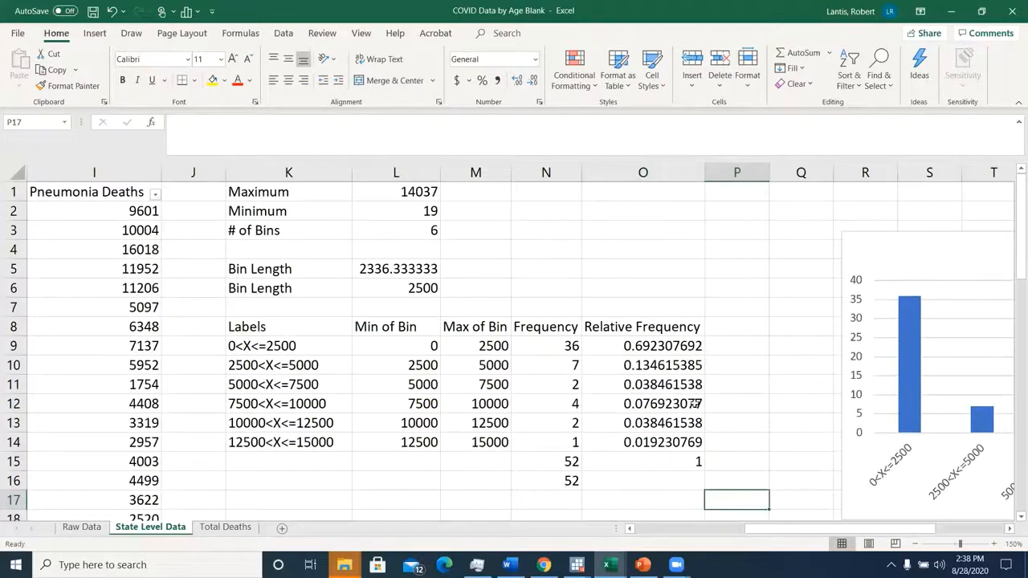
{"action": "left_click_drag", "start_coordinate": [261, 346], "coordinate": [279, 440]}
{"action": "left_click_drag", "start_coordinate": [643, 345], "coordinate": [648, 442]}
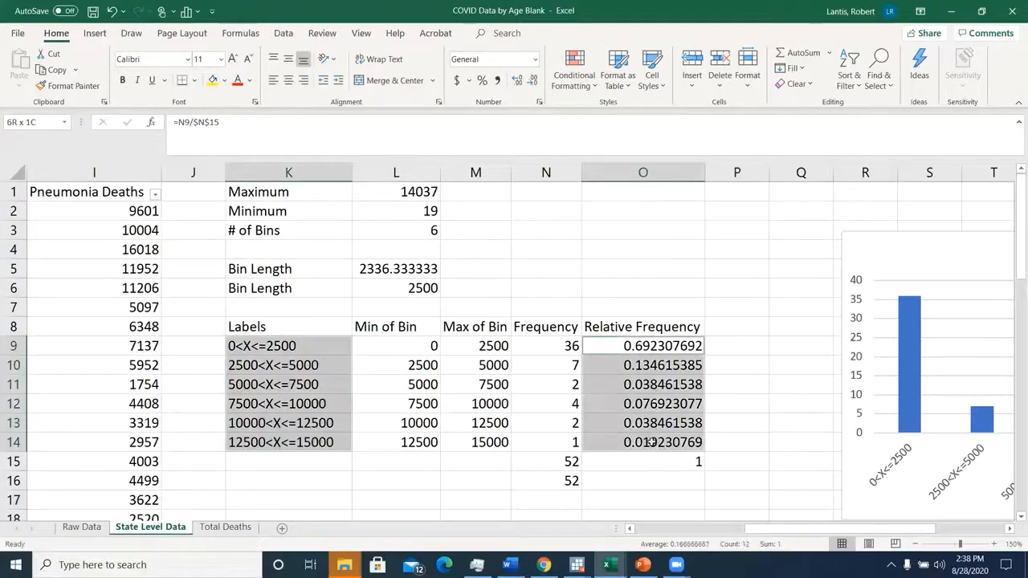
{"action": "left_click", "coordinate": [95, 33]}
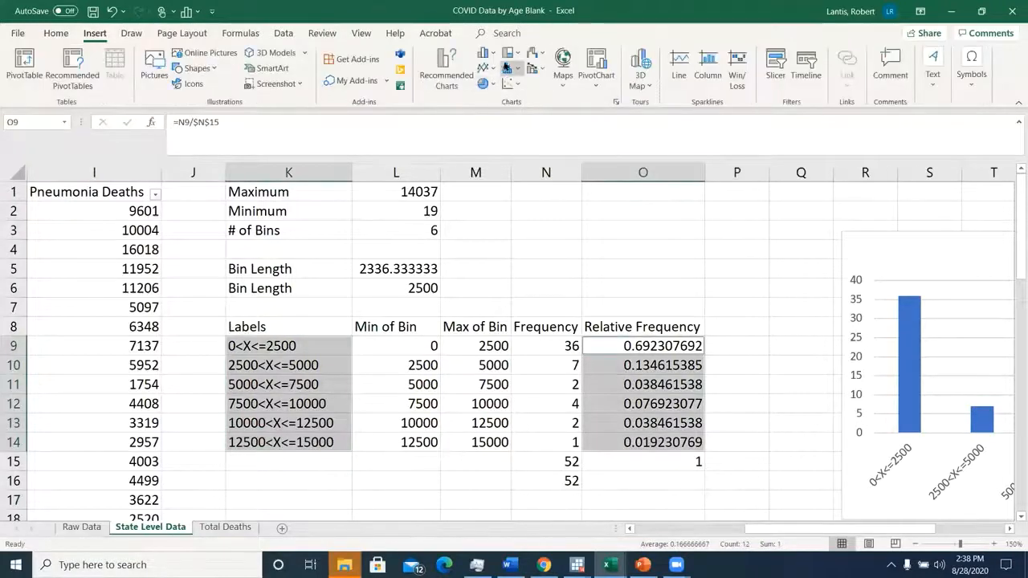
{"action": "left_click", "coordinate": [487, 53]}
{"action": "left_click", "coordinate": [495, 100]}
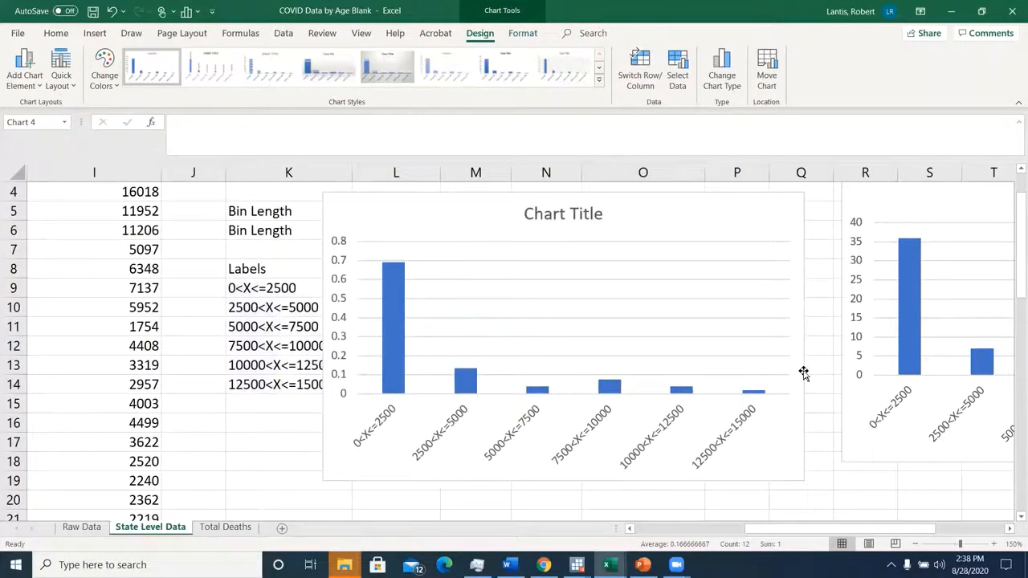
Step: Compare the relative frequency chart with the frequency histogram, and delete the relative frequency chart
{"action": "left_click_drag", "start_coordinate": [844, 529], "coordinate": [900, 537]}
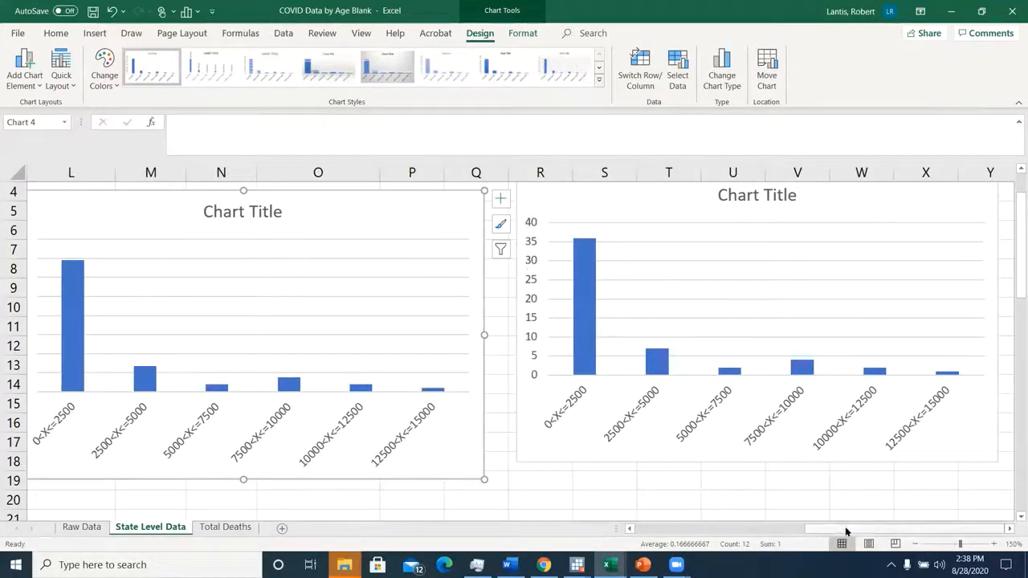
{"action": "left_click_drag", "start_coordinate": [846, 531], "coordinate": [804, 533]}
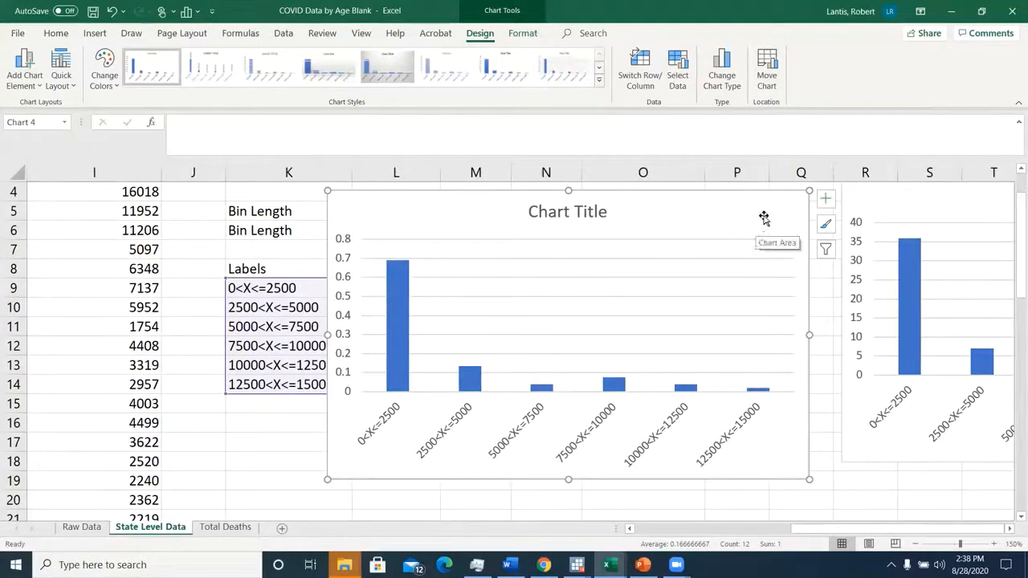
{"action": "key", "text": "Delete"}
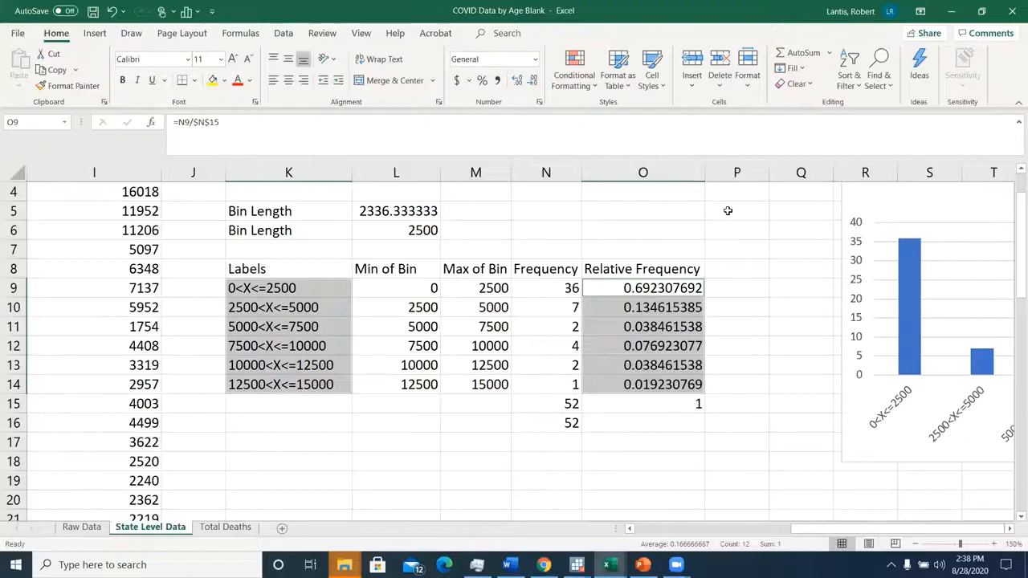